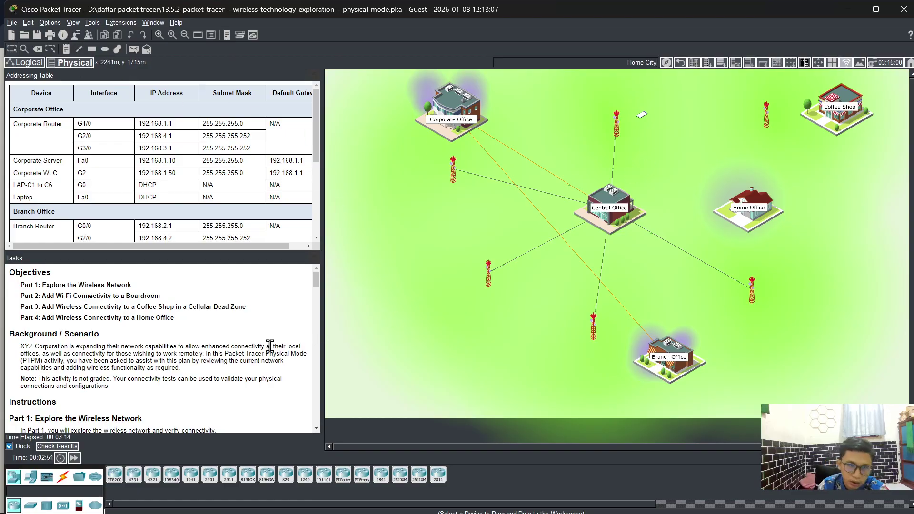
# Step: Review the addressing table and shrink its area to give the task instructions more room
pyautogui.scroll(-5, 250, 178)
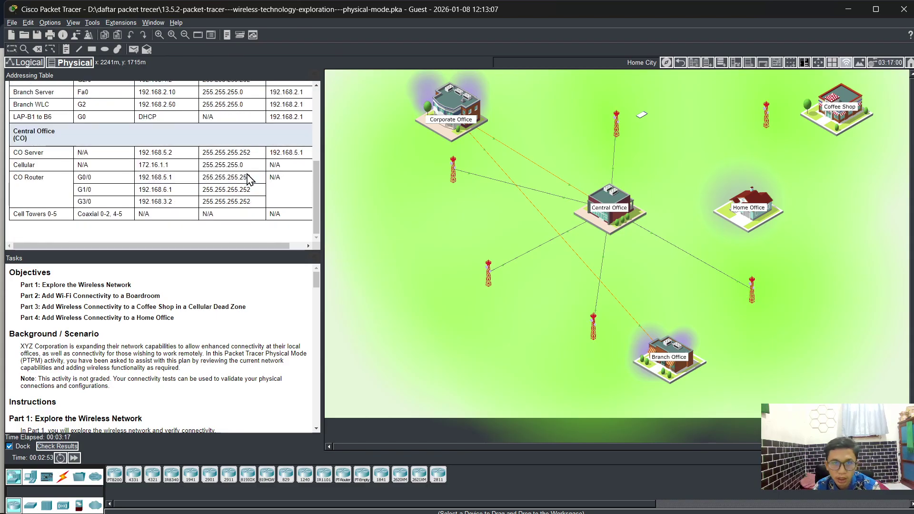
pyautogui.scroll(3, 250, 179)
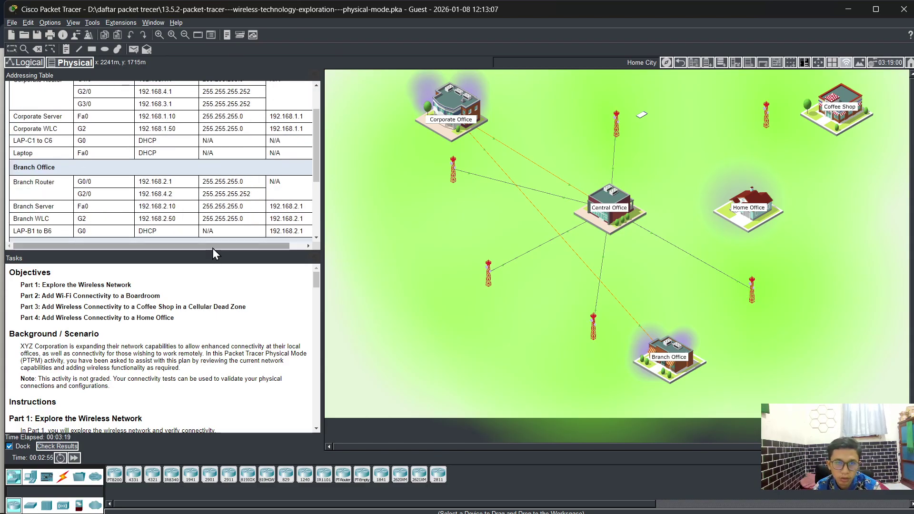
pyautogui.moveTo(212, 252); pyautogui.dragTo(223, 183)
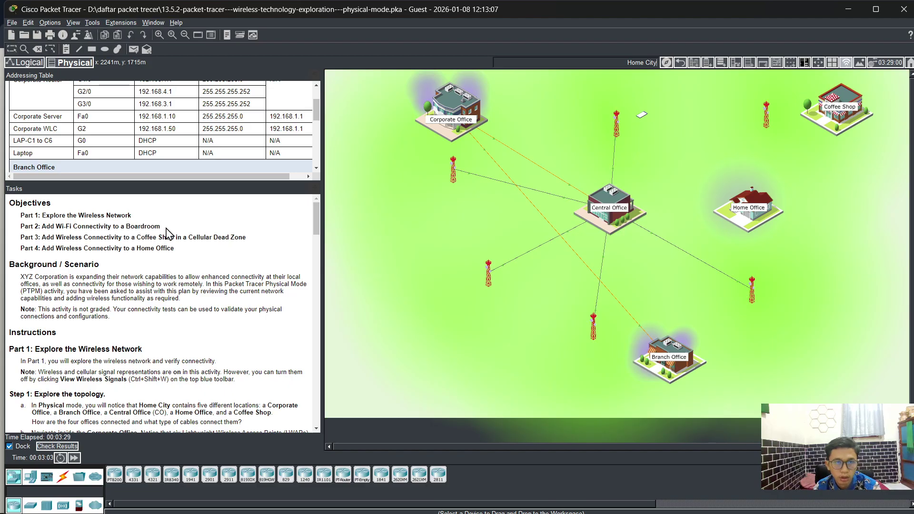
# Step: Read the activity's objectives for Parts 2 to 4, highlighting the lines while reading
pyautogui.moveTo(41, 227); pyautogui.dragTo(180, 233)
pyautogui.click(179, 238)
pyautogui.moveTo(42, 237); pyautogui.dragTo(79, 237)
pyautogui.moveTo(79, 237); pyautogui.dragTo(238, 249)
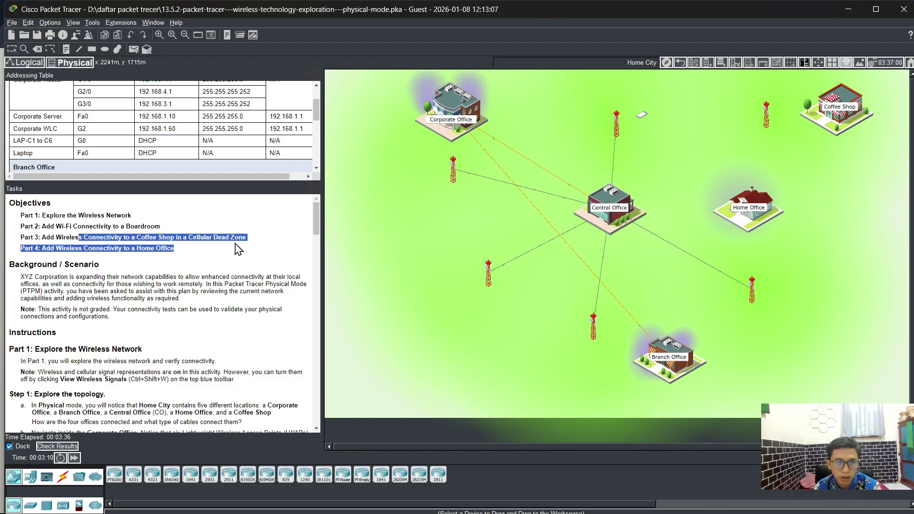
pyautogui.click(237, 249)
pyautogui.moveTo(56, 250); pyautogui.dragTo(161, 250)
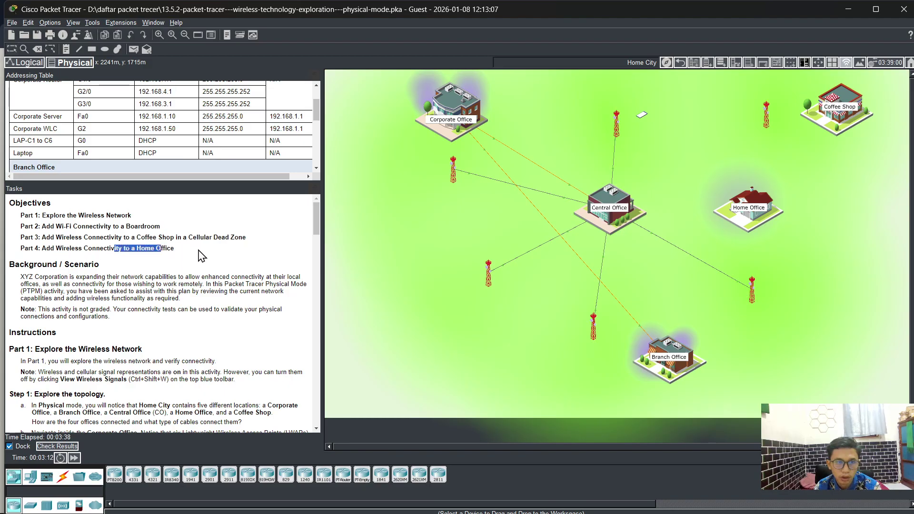
pyautogui.tripleClick(222, 263)
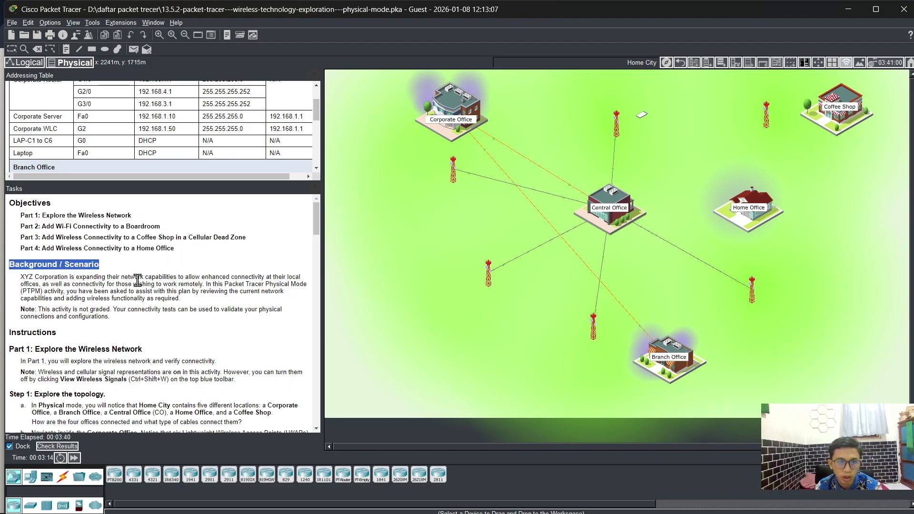
# Step: Read the background scenario and Part 1, Step 1, including the question about how the four offices are connected
pyautogui.scroll(-2, 138, 281)
pyautogui.scroll(1, 140, 286)
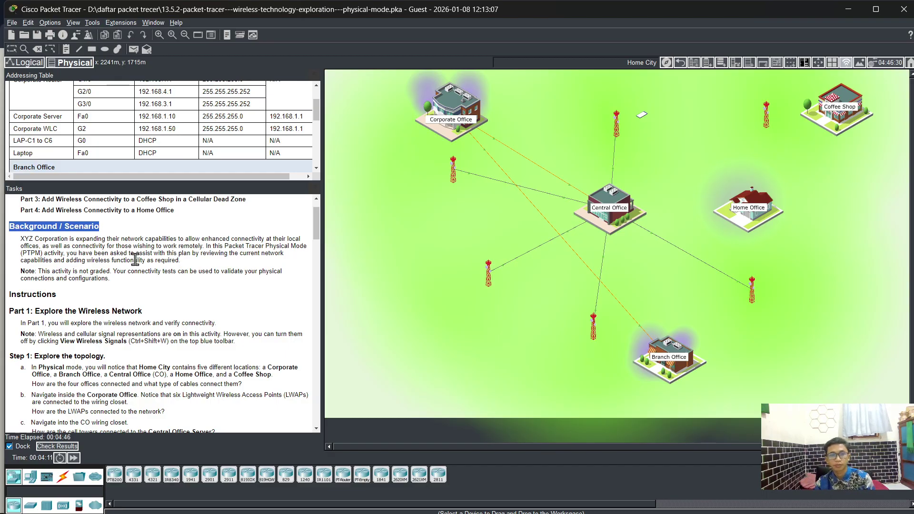
pyautogui.scroll(-3, 135, 259)
pyautogui.scroll(-2, 135, 259)
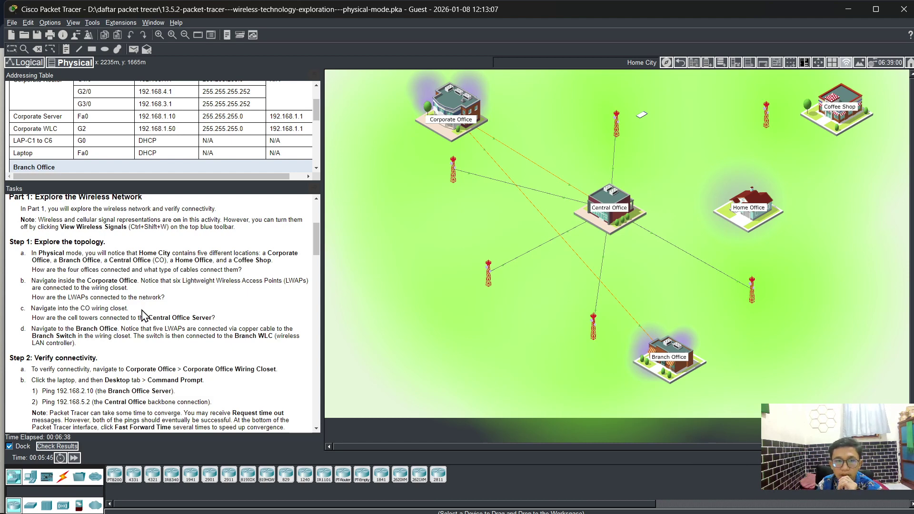
pyautogui.moveTo(36, 281); pyautogui.dragTo(163, 281)
pyautogui.moveTo(65, 270); pyautogui.dragTo(248, 273)
pyautogui.click(70, 270)
pyautogui.moveTo(70, 270); pyautogui.dragTo(159, 269)
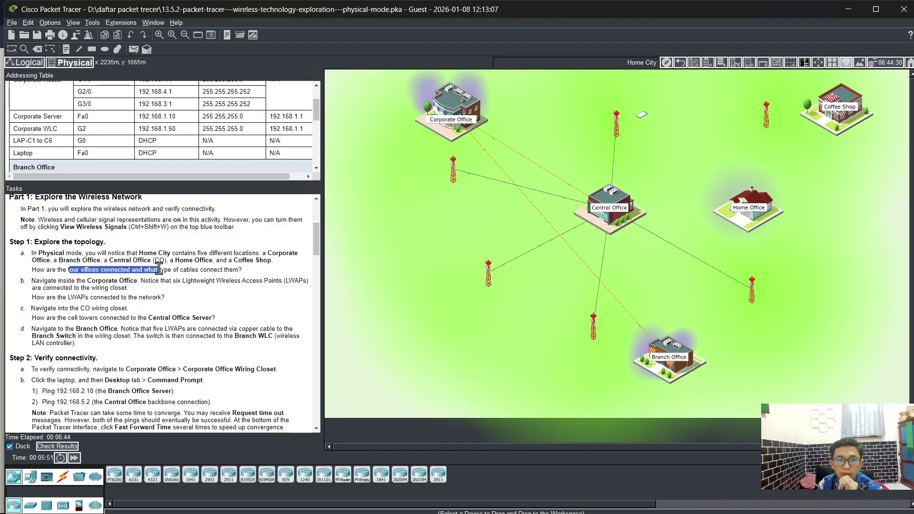
pyautogui.click(241, 267)
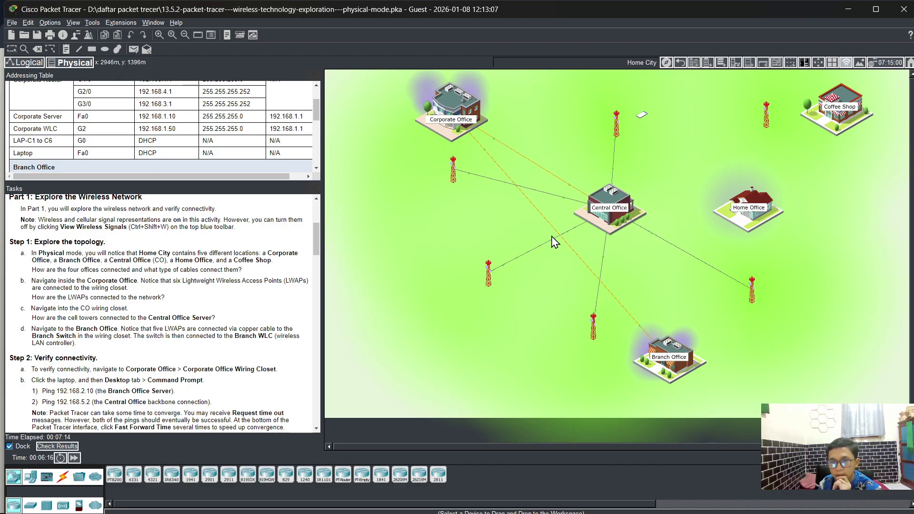
# Step: Look inside the Home Office and return to the Home City view
pyautogui.click(752, 214)
pyautogui.scroll(-5, 705, 306)
pyautogui.scroll(6, 798, 327)
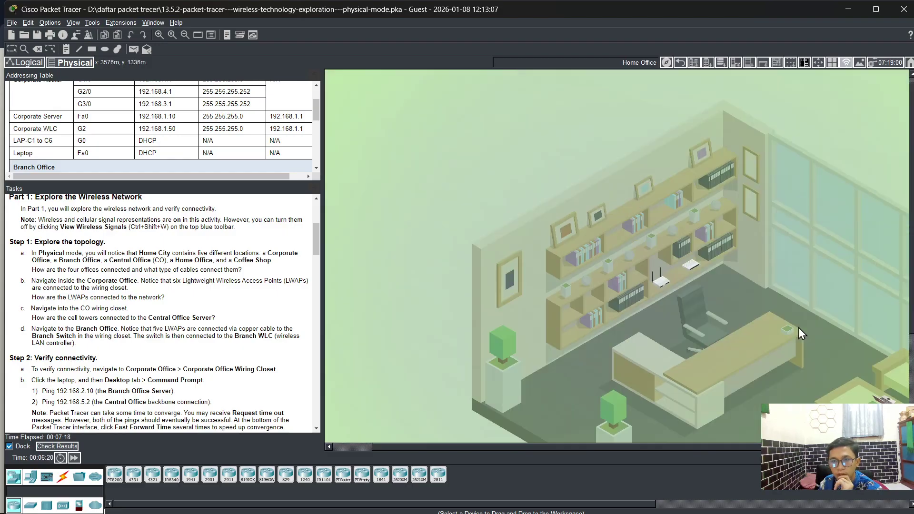
pyautogui.click(680, 62)
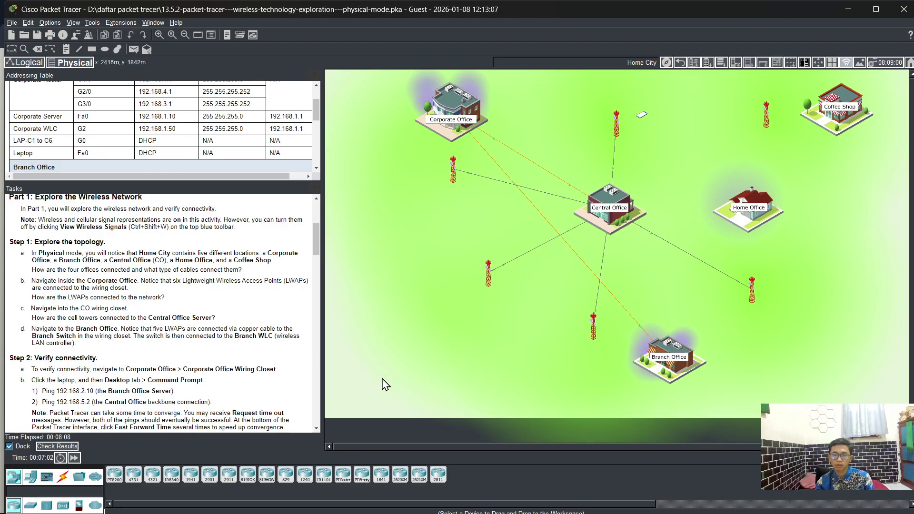
# Step: Read ahead through the Part 1 instructions for verifying connectivity from the laptop and the smartphone
pyautogui.scroll(-1, 190, 347)
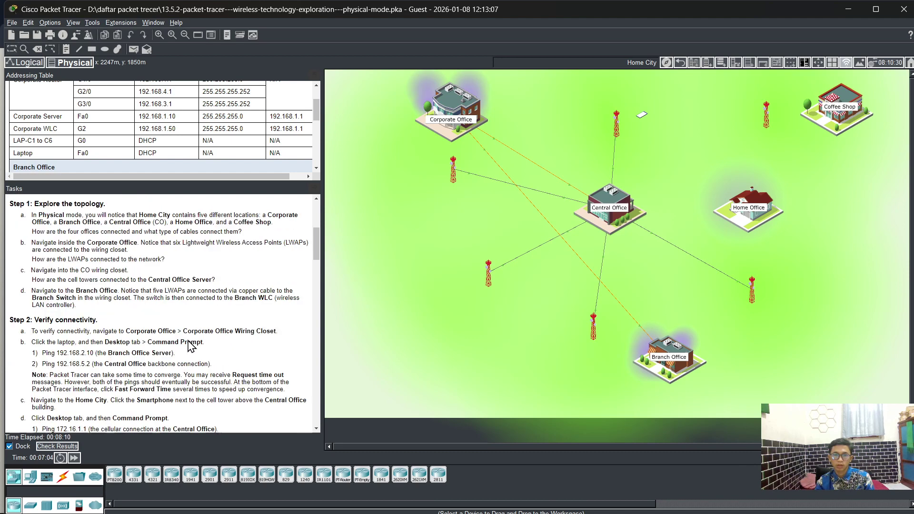
pyautogui.scroll(-2, 190, 346)
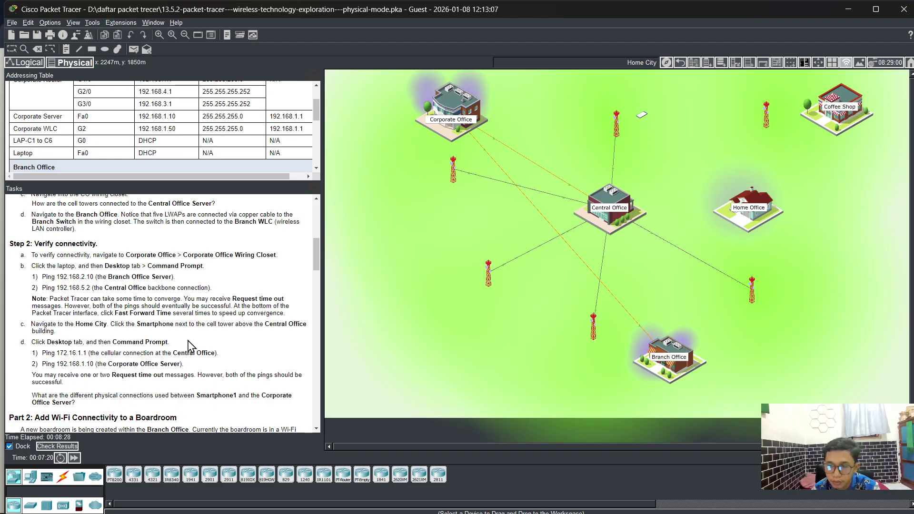
pyautogui.scroll(5, 186, 347)
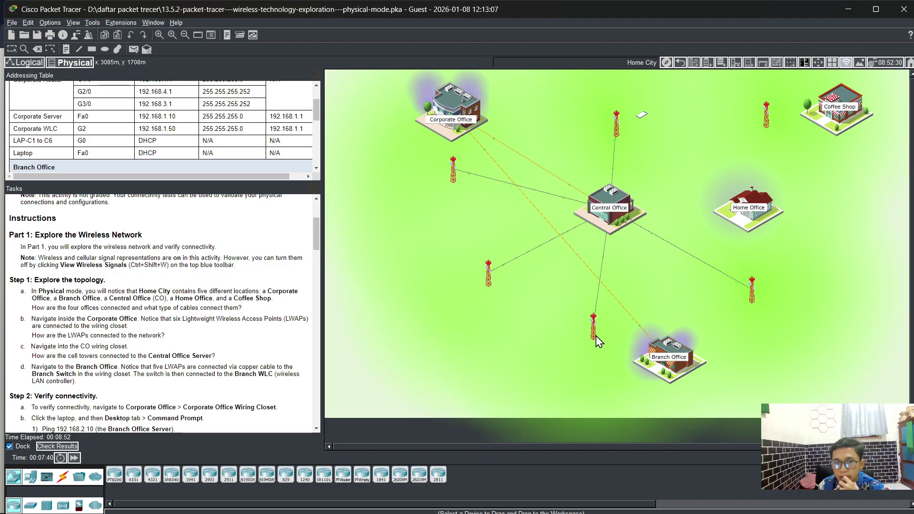
# Step: Inspect the device windows of the cell tower below the Corporate Office and the smartphone above the Central Office
pyautogui.moveTo(595, 337)
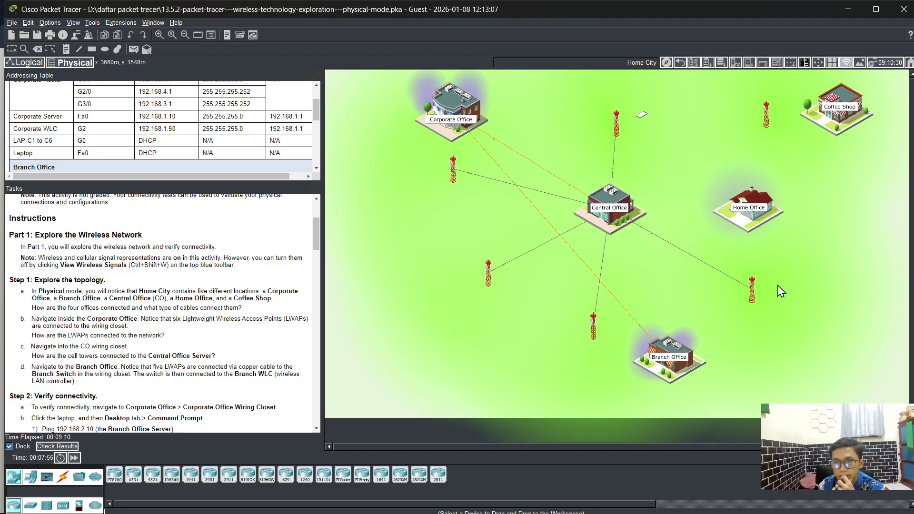
pyautogui.click(453, 174)
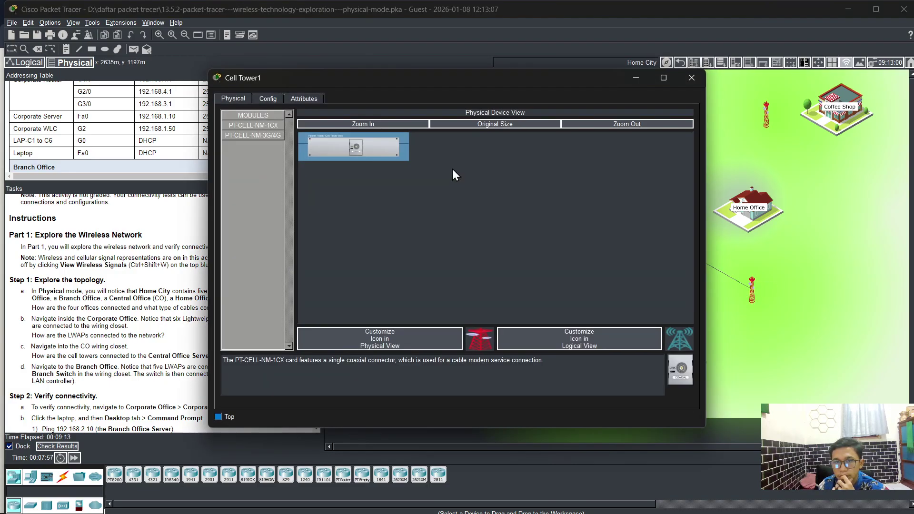
pyautogui.click(691, 78)
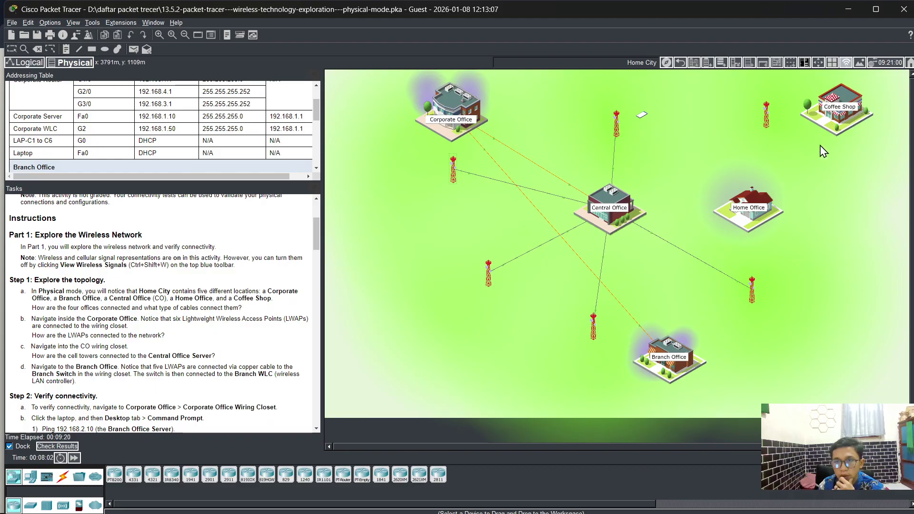
pyautogui.click(641, 114)
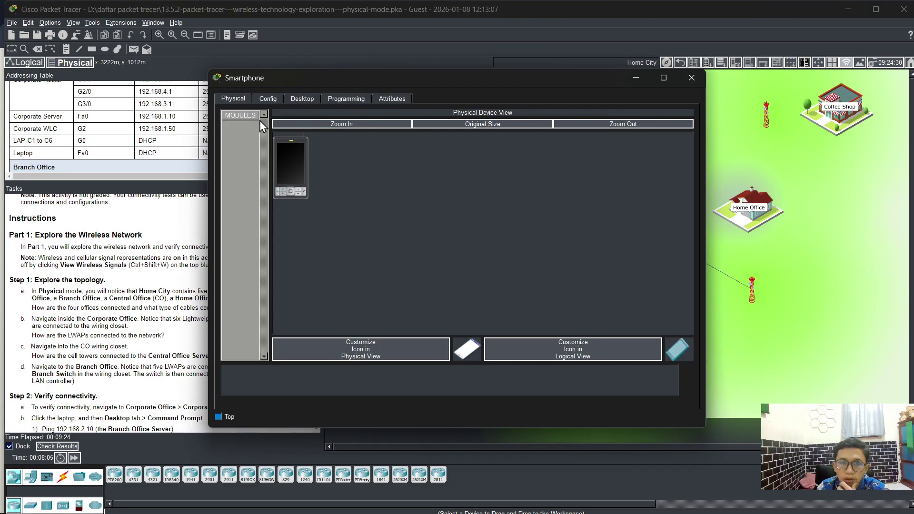
pyautogui.click(691, 78)
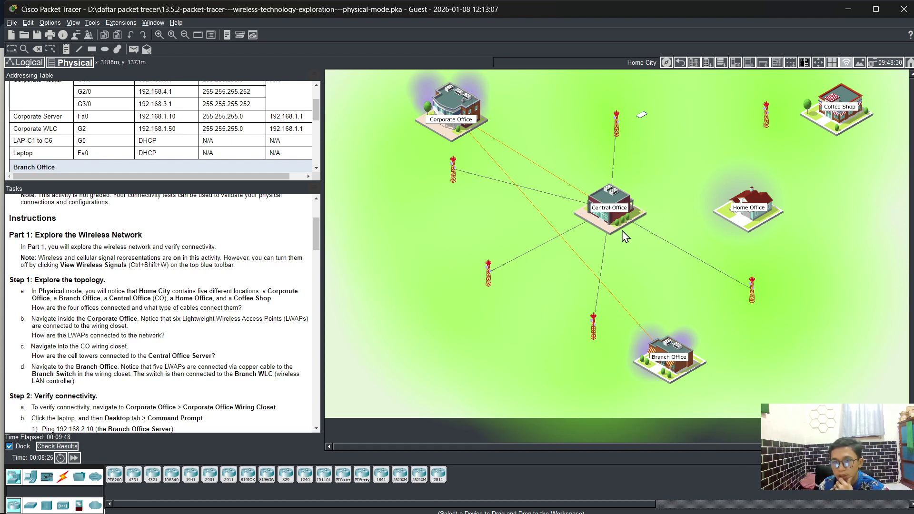
# Step: Open the Command Prompt of the laptop in the Corporate Office Wiring Closet
pyautogui.scroll(-1, 200, 337)
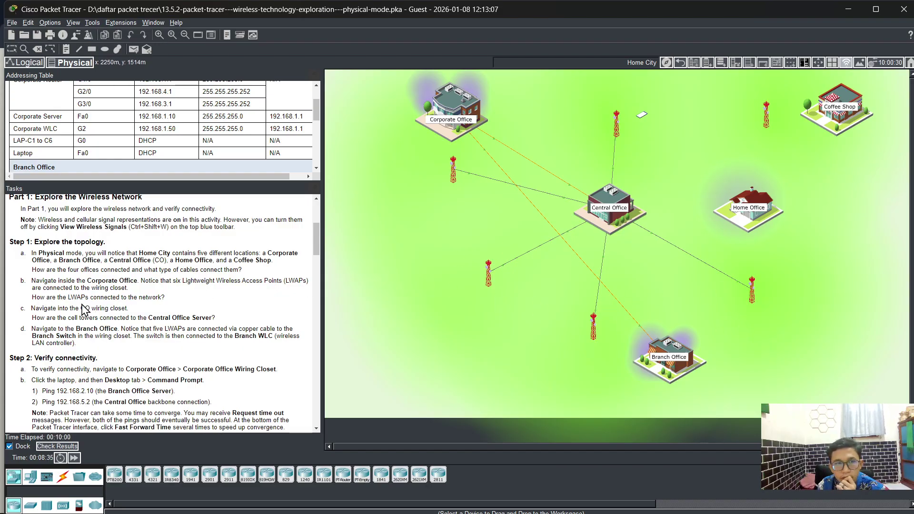
pyautogui.scroll(-3, 85, 309)
pyautogui.scroll(-2, 84, 309)
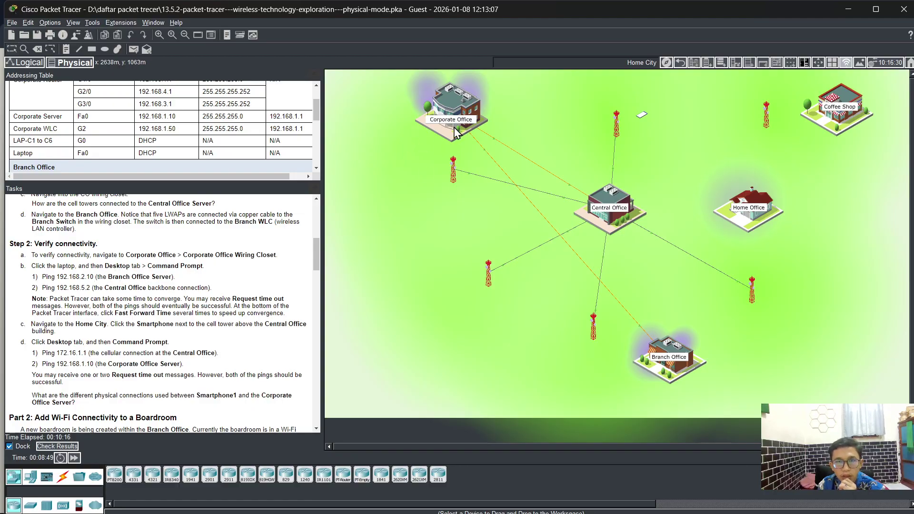
pyautogui.click(454, 106)
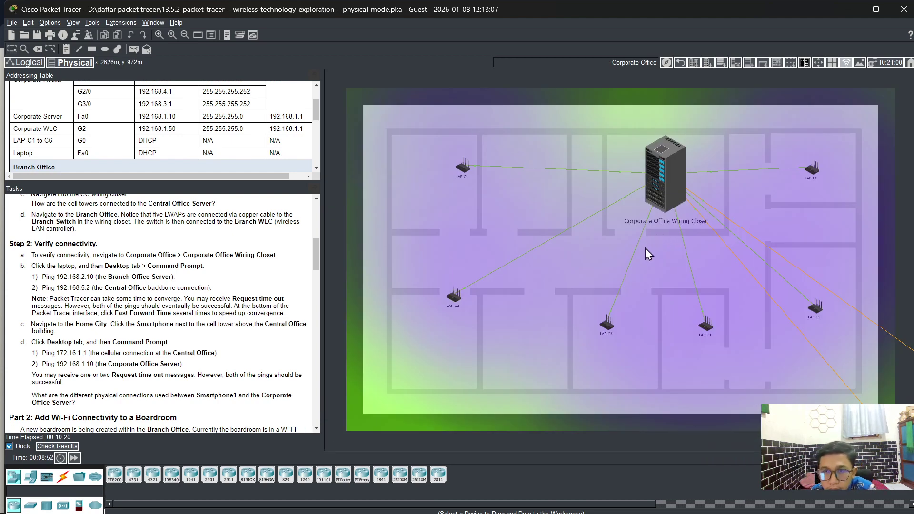
pyautogui.click(667, 179)
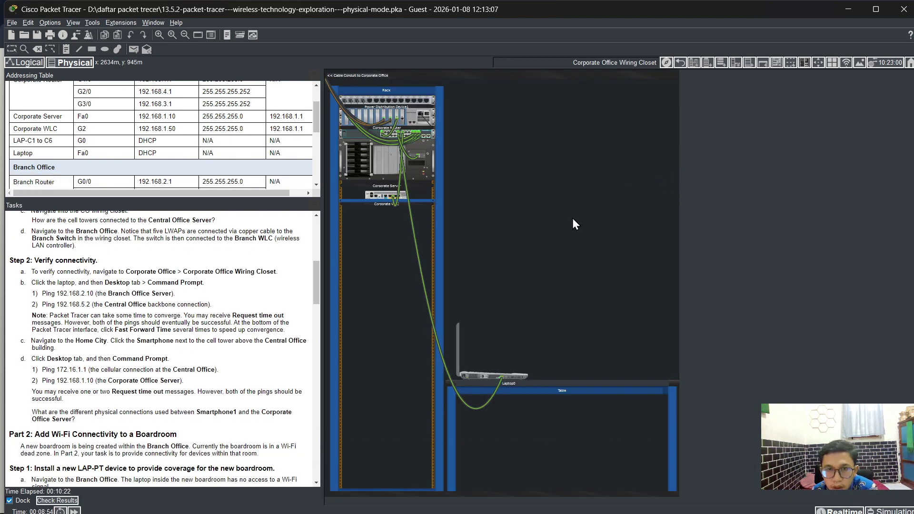
pyautogui.click(478, 376)
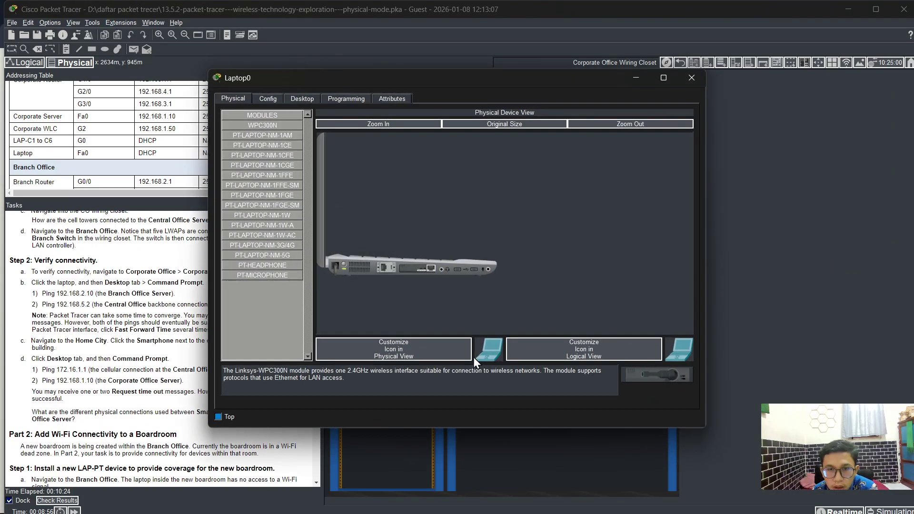
pyautogui.moveTo(489, 75); pyautogui.dragTo(717, 87)
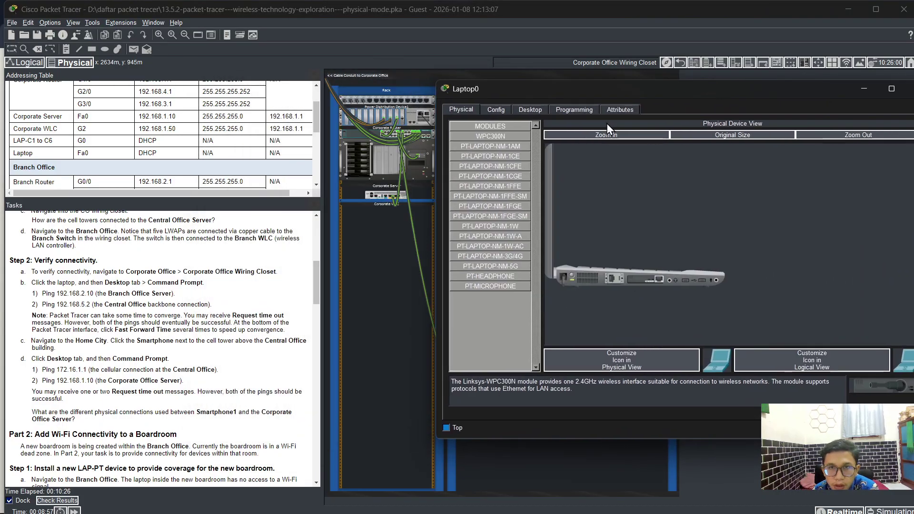
pyautogui.click(530, 109)
pyautogui.click(760, 160)
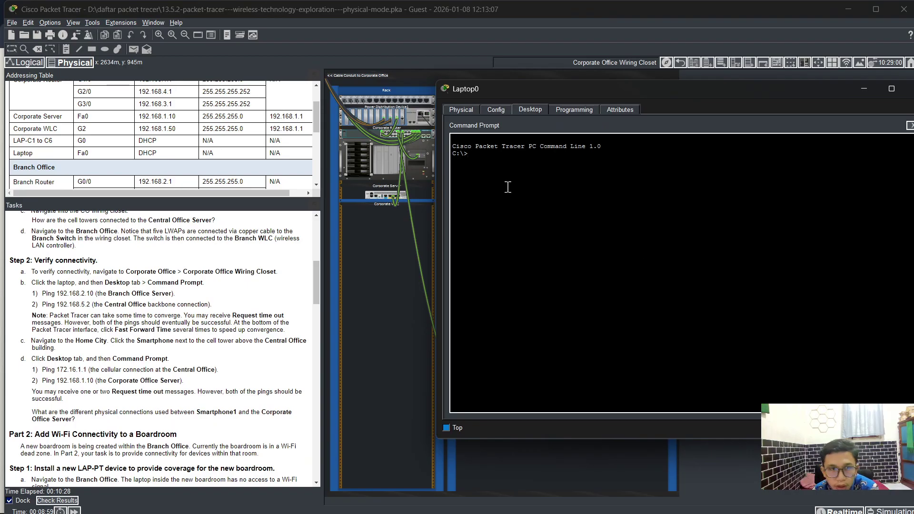
# Step: Ping the Branch Office Server at 192.168.2.10 from the laptop, and repeat the ping once
pyautogui.write('ping')
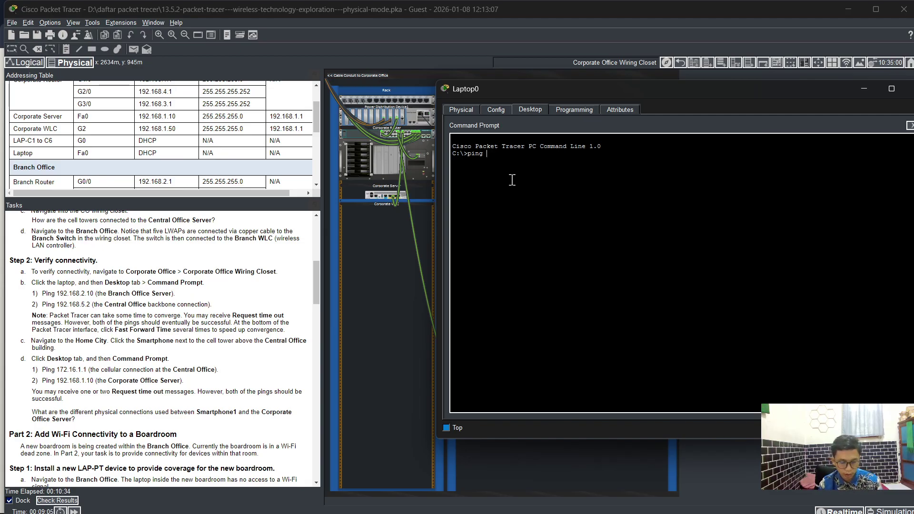
pyautogui.write(' 192.168')
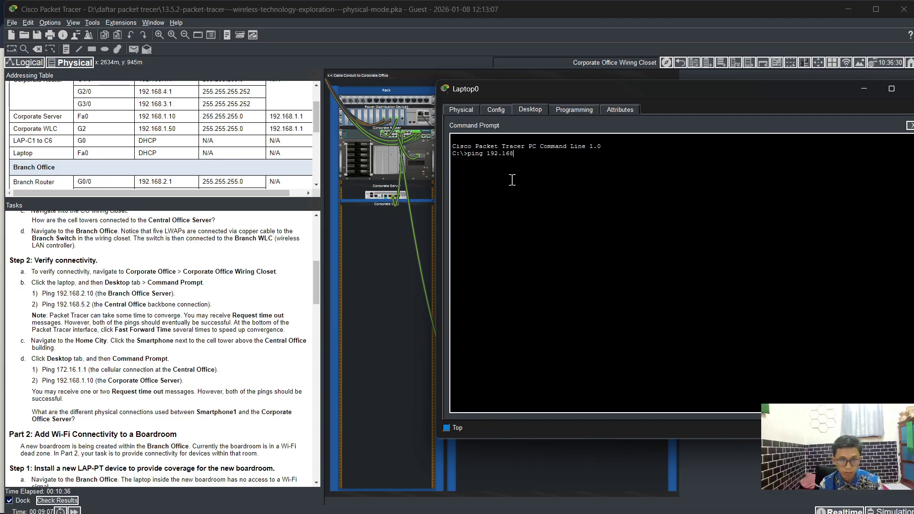
pyautogui.write('.2.')
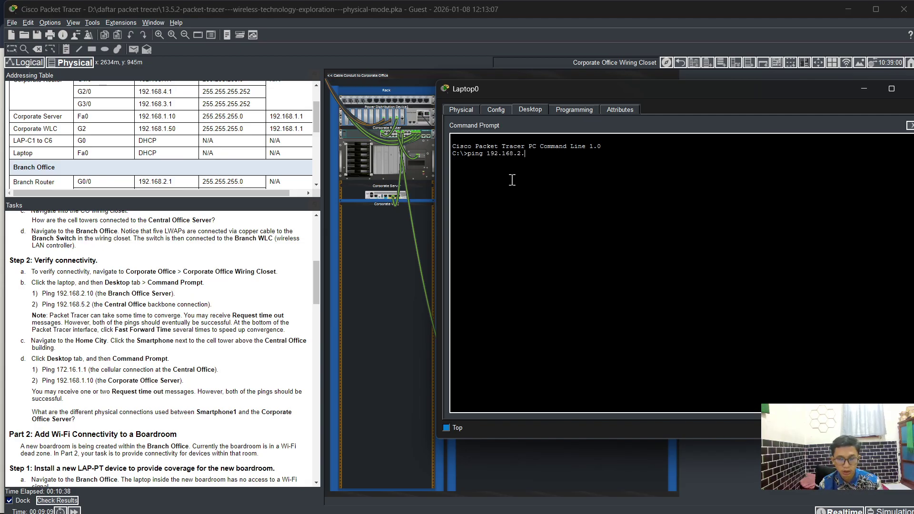
pyautogui.write('10')
pyautogui.press('Return')
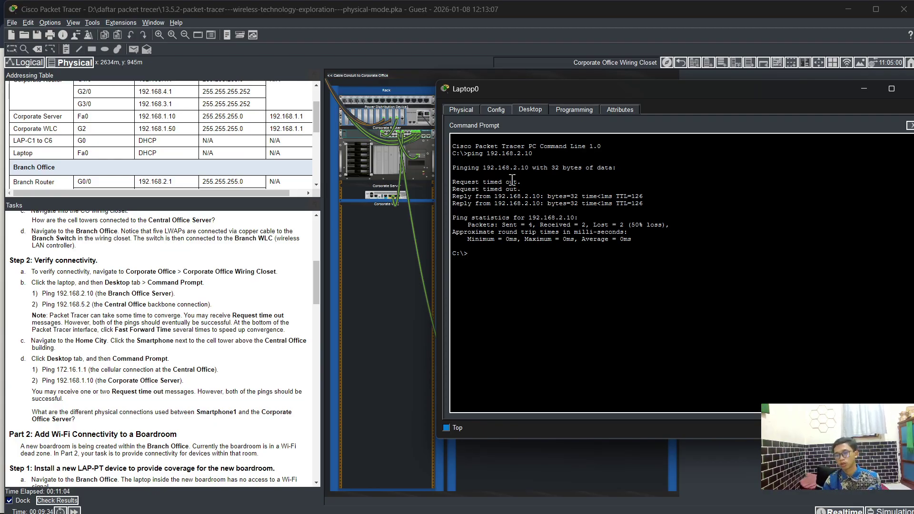
pyautogui.press('Up')
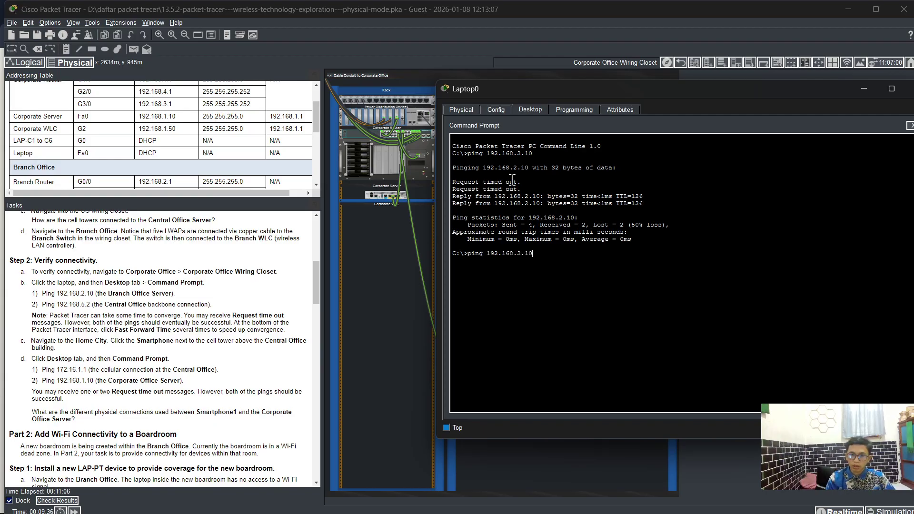
pyautogui.press('Return')
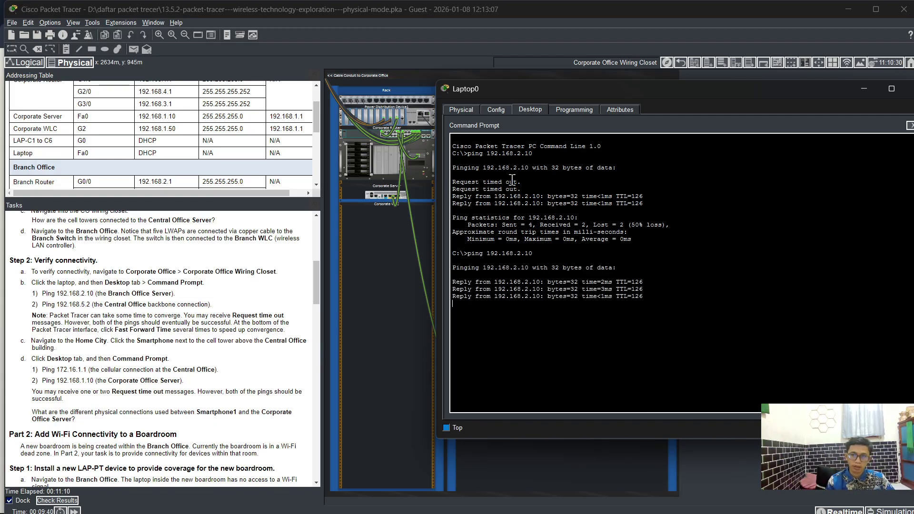
# Step: Ping the Central Office backbone connection at 192.168.5.2 from the laptop, and repeat the ping once
pyautogui.press('Up')
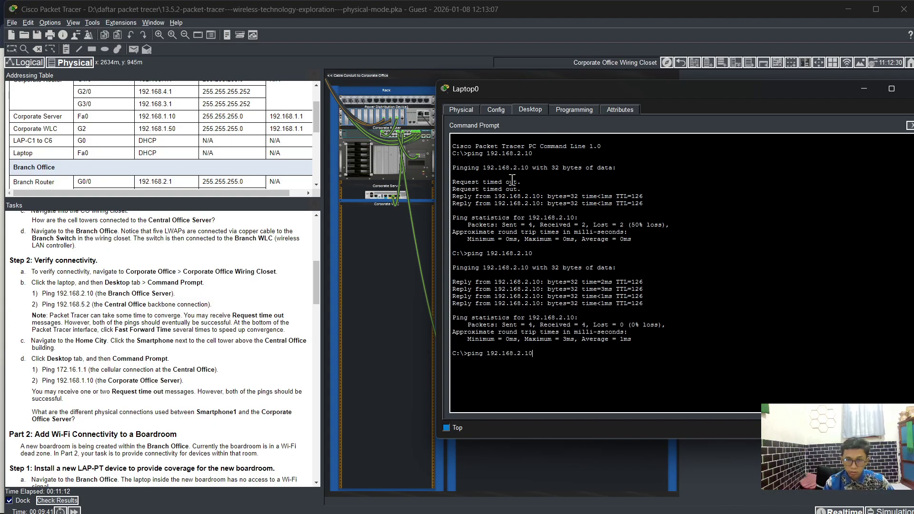
pyautogui.press('Left')
pyautogui.press('Left')
pyautogui.press('Left')
pyautogui.press('BackSpace')
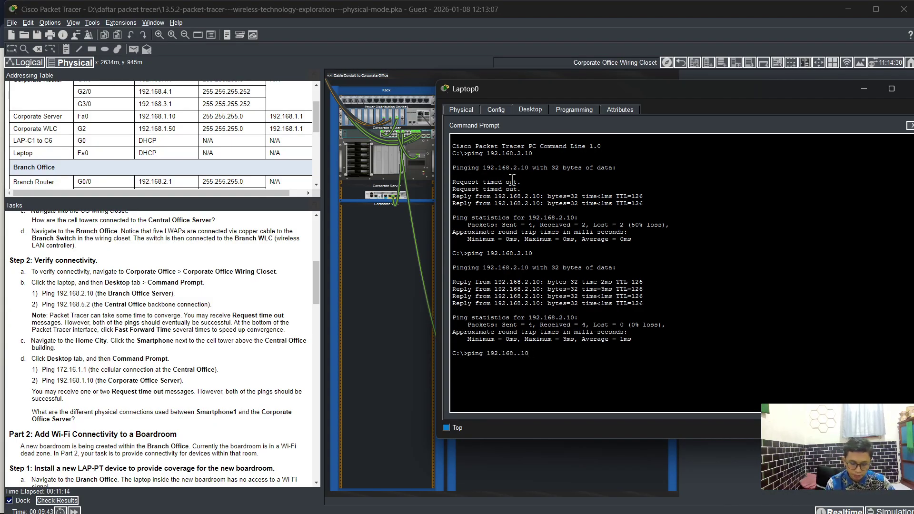
pyautogui.write('5')
pyautogui.press('Right')
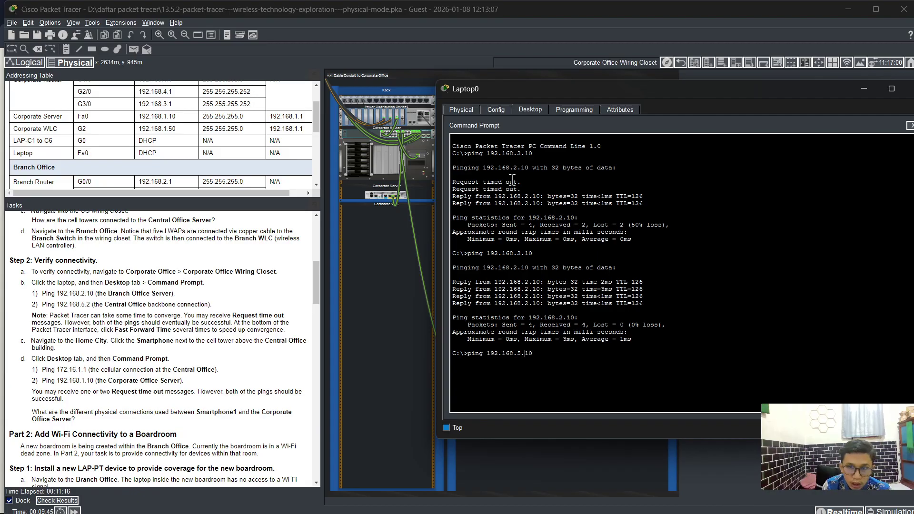
pyautogui.press('Delete')
pyautogui.press('Delete')
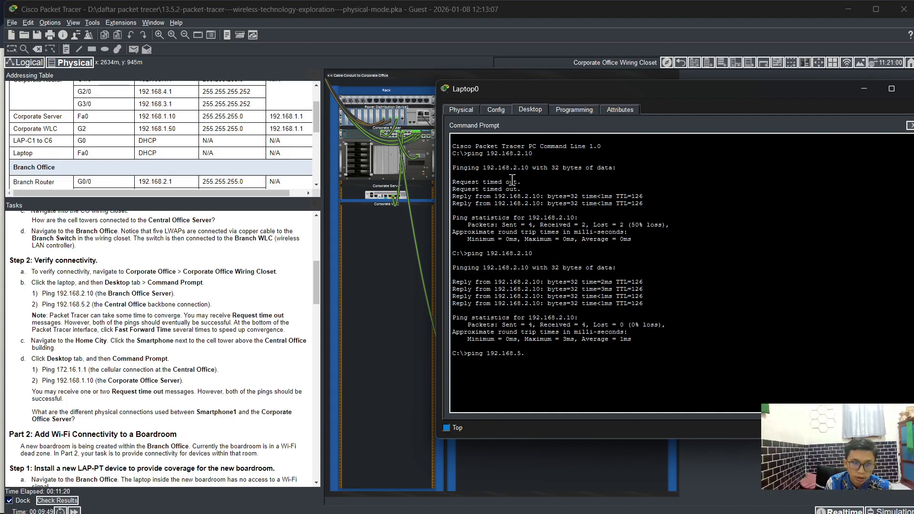
pyautogui.press('Return')
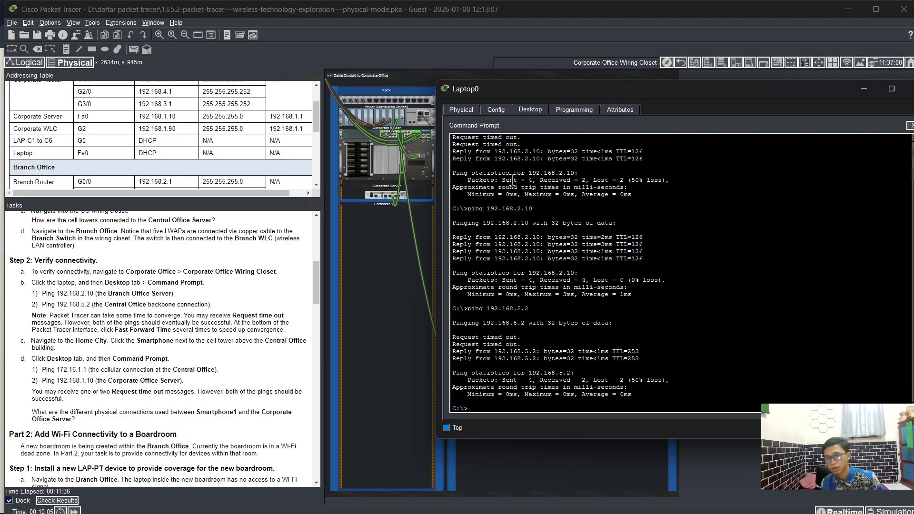
pyautogui.press('Up')
pyautogui.press('Return')
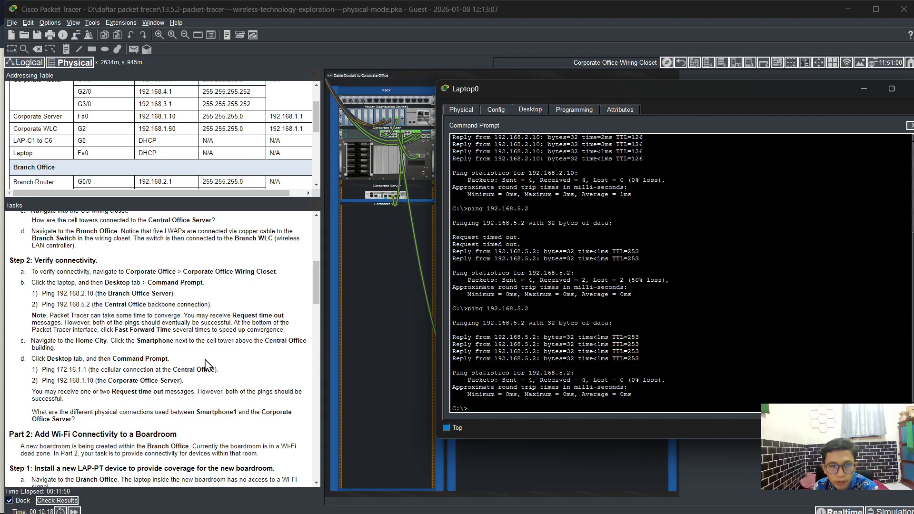
# Step: Close the laptop's window and navigate from the Corporate Office Wiring Closet back to the Home City
pyautogui.moveTo(878, 86); pyautogui.dragTo(755, 99)
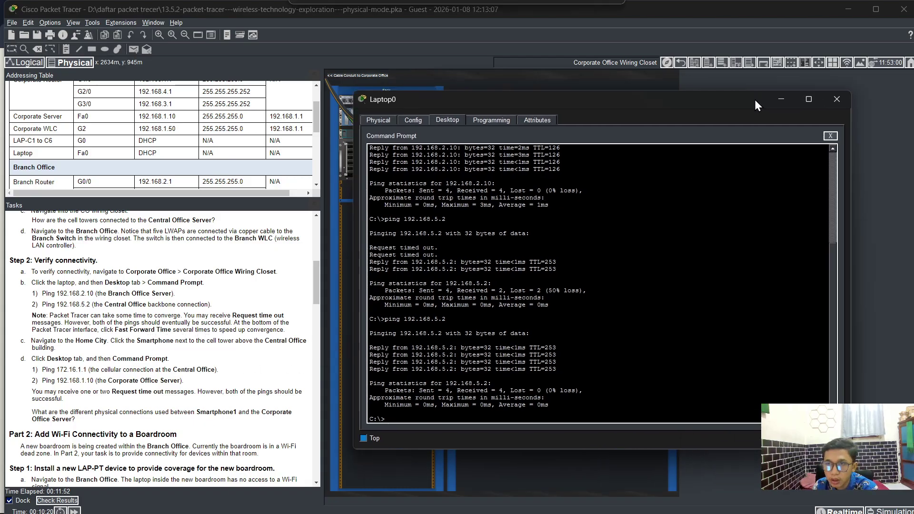
pyautogui.click(819, 98)
pyautogui.click(681, 63)
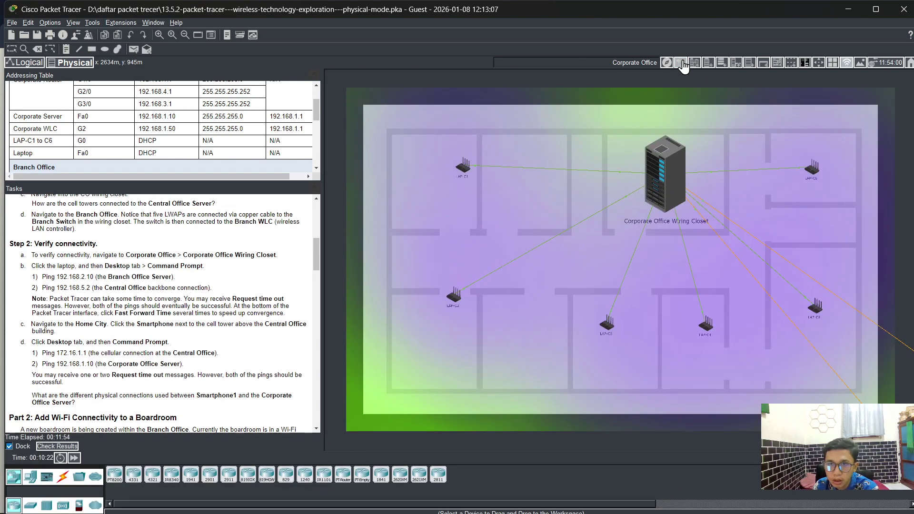
pyautogui.click(681, 63)
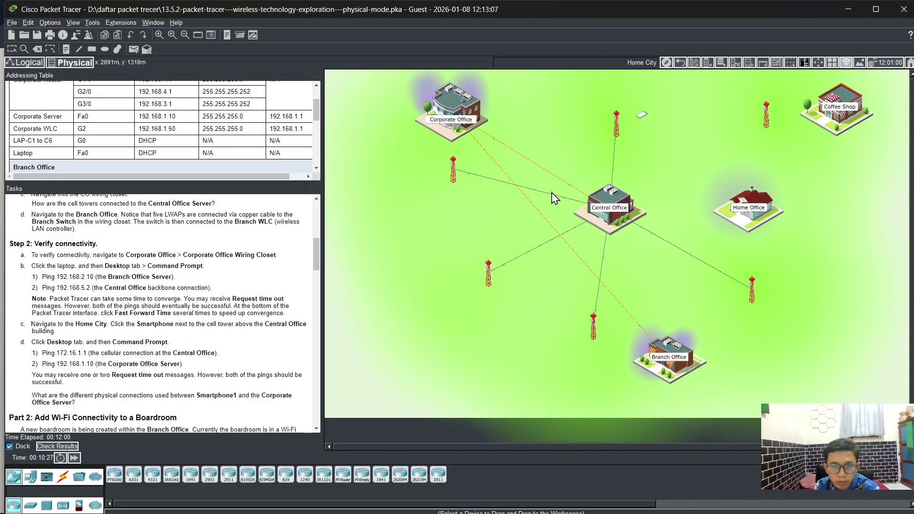
# Step: Open the Command Prompt of the smartphone beside the cell tower above the Central Office, keeping the task instructions uncovered
pyautogui.click(642, 116)
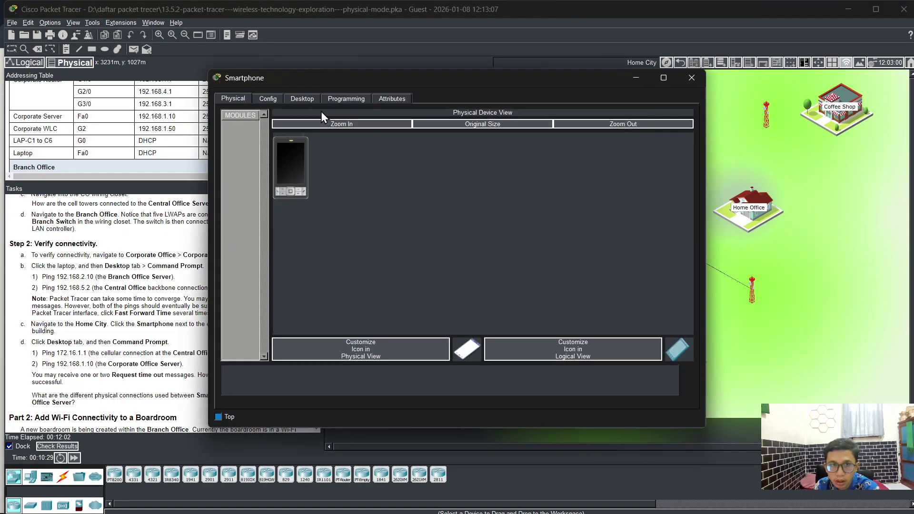
pyautogui.click(294, 99)
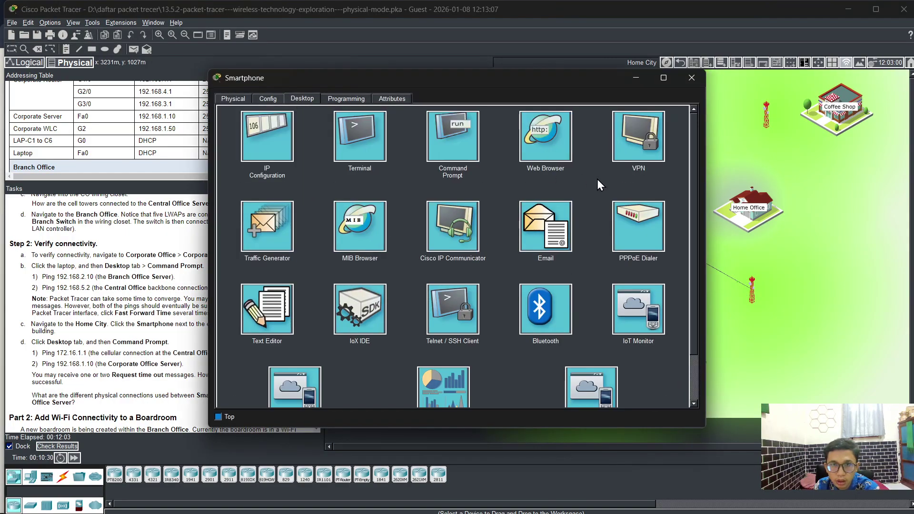
pyautogui.click(452, 133)
pyautogui.moveTo(447, 85); pyautogui.dragTo(628, 86)
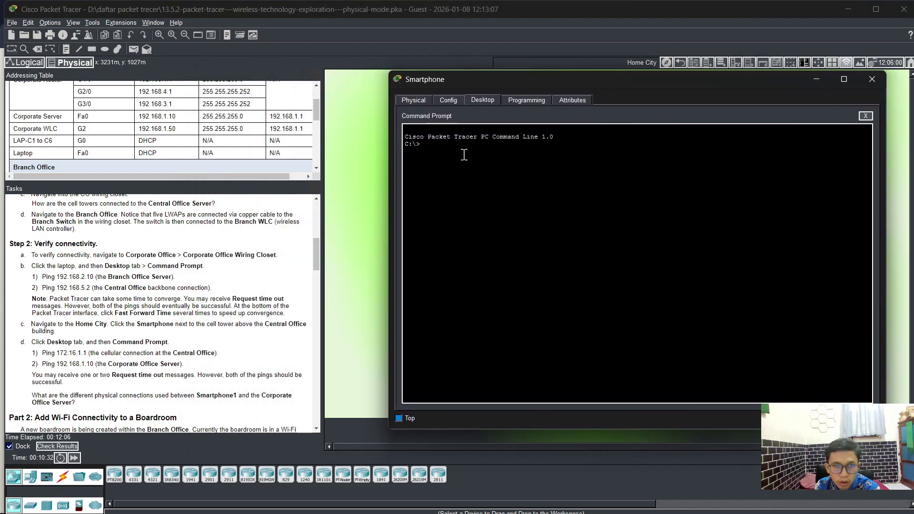
# Step: Ping the Central Office cellular connection at 172.16.1.1 from the smartphone
pyautogui.write('p')
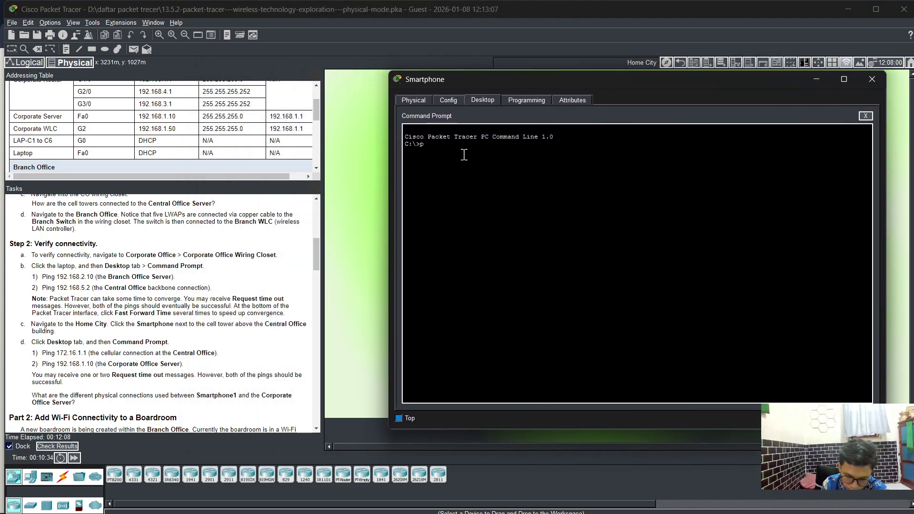
pyautogui.write('ing 172')
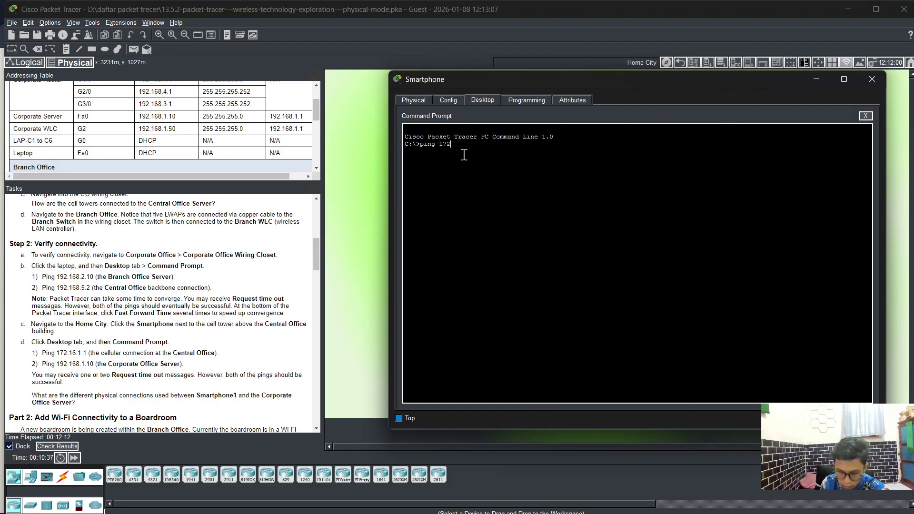
pyautogui.write('.126.1')
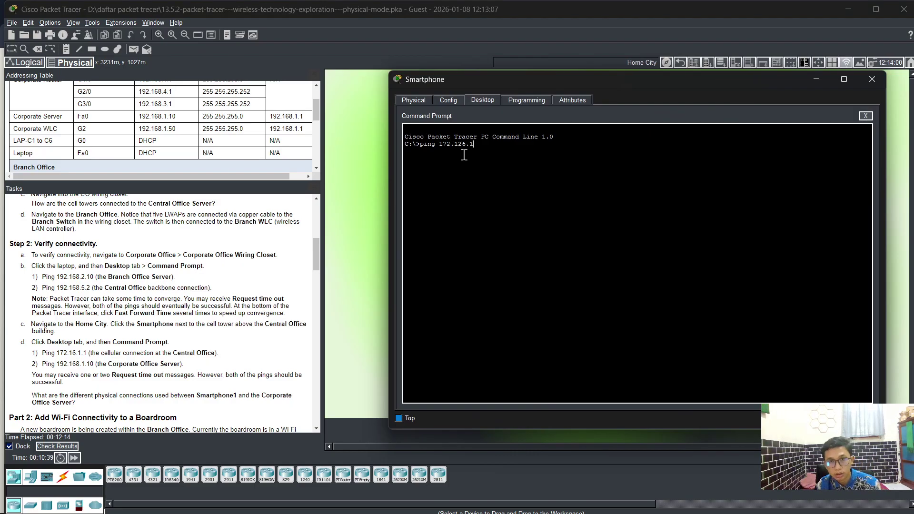
pyautogui.press('BackSpace')
pyautogui.press('BackSpace')
pyautogui.press('BackSpace')
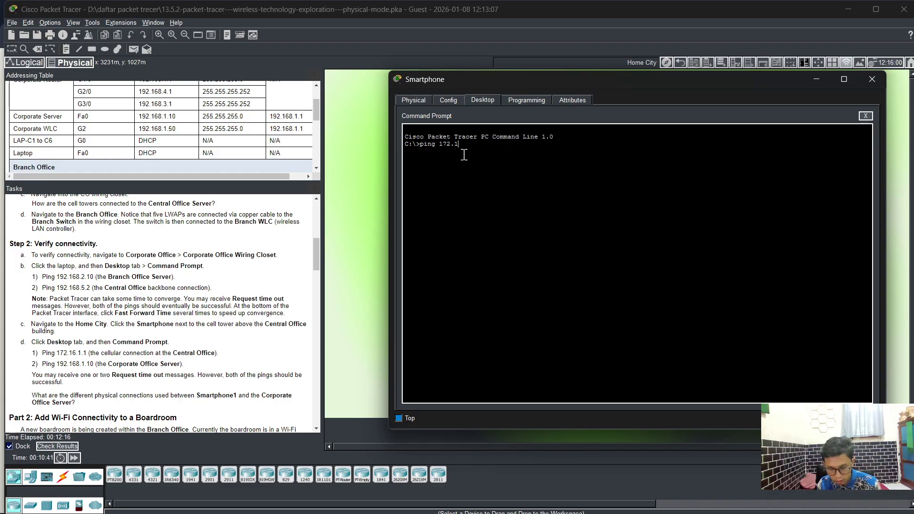
pyautogui.write('6.1.1')
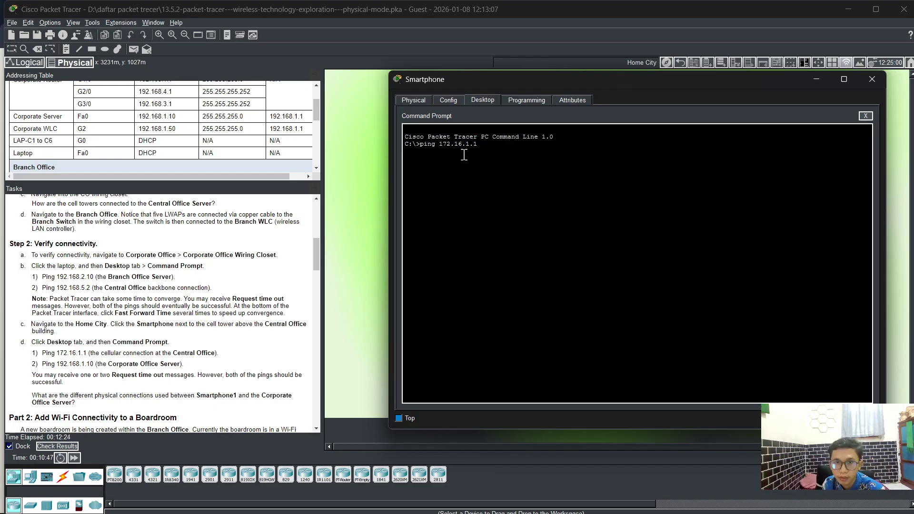
pyautogui.press('Return')
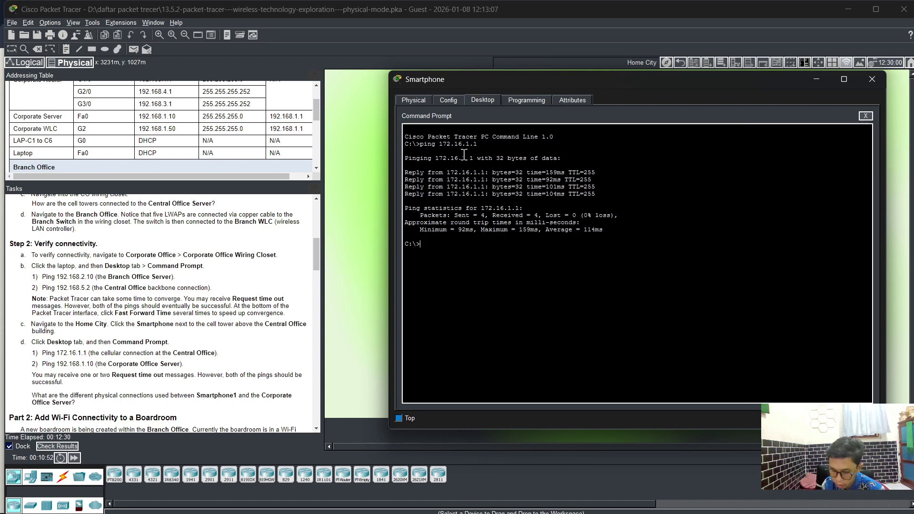
# Step: Ping the Corporate Office Server at 192.168.1.10 from the smartphone
pyautogui.press('Up')
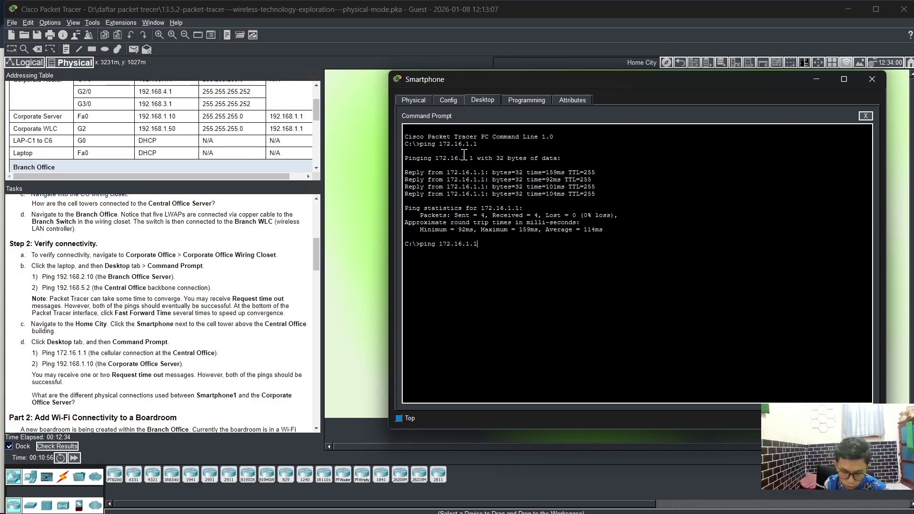
pyautogui.write('0')
pyautogui.press('Left')
pyautogui.press('Left')
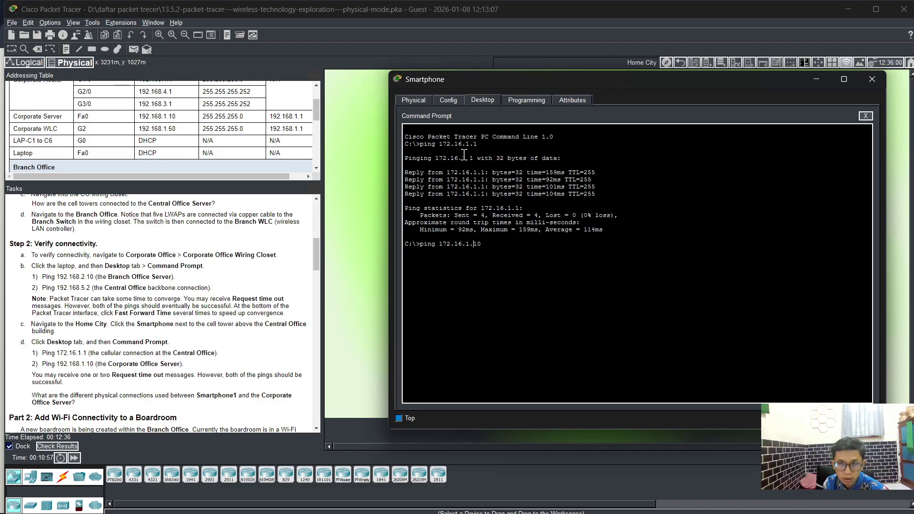
pyautogui.press('BackSpace')
pyautogui.press('BackSpace')
pyautogui.press('BackSpace')
pyautogui.press('BackSpace')
pyautogui.press('BackSpace')
pyautogui.press('BackSpace')
pyautogui.press('BackSpace')
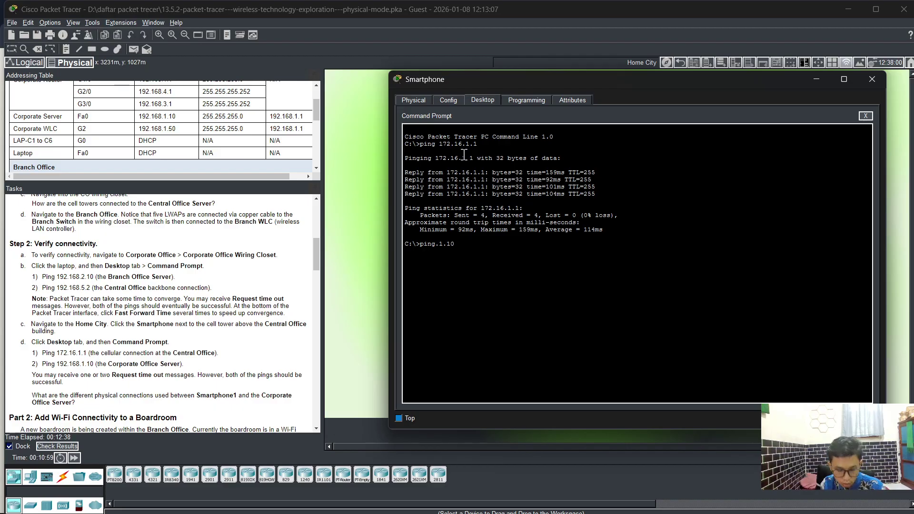
pyautogui.write('192.168')
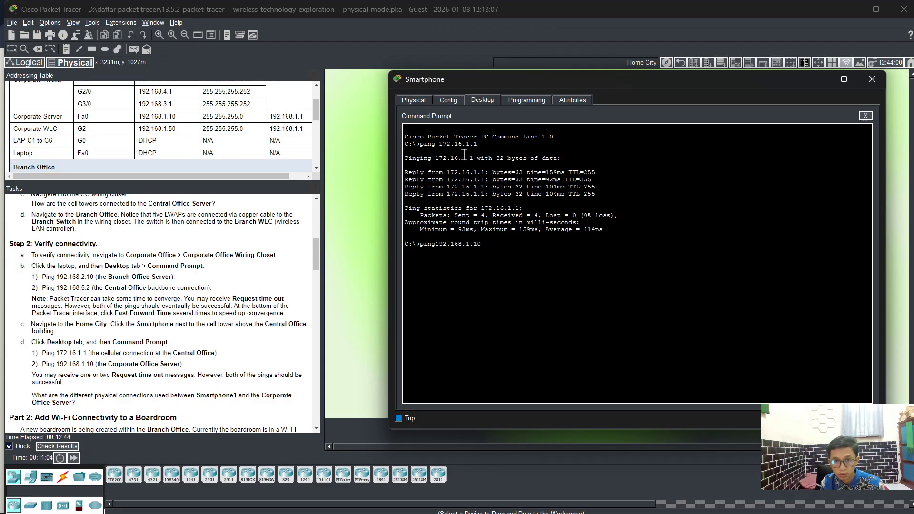
pyautogui.press('Return')
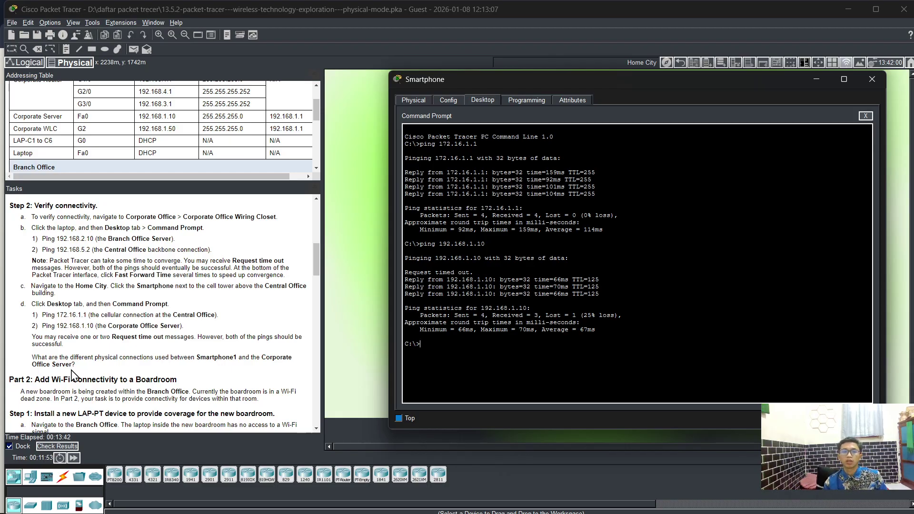
# Step: Highlight the word "cellular" in the smartphone ping instructions and reopen the smartphone's window to review its pings
pyautogui.moveTo(100, 315); pyautogui.dragTo(120, 317)
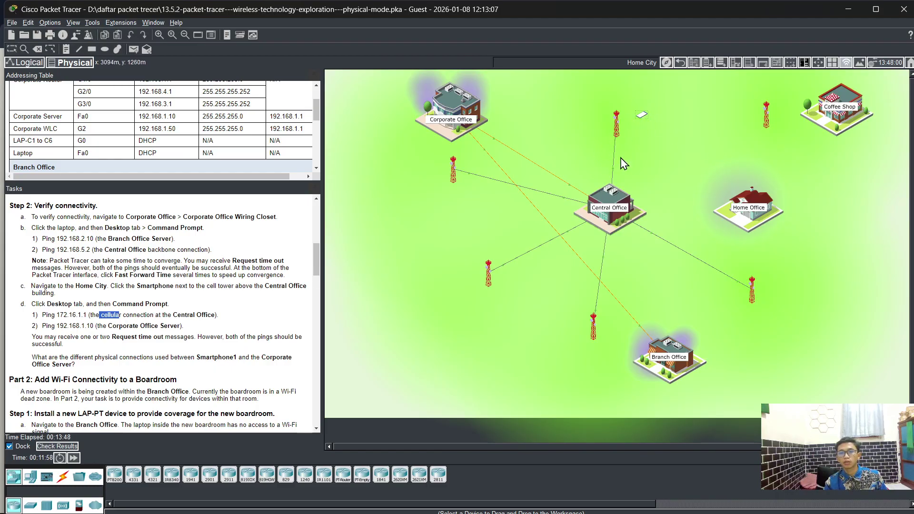
pyautogui.click(639, 115)
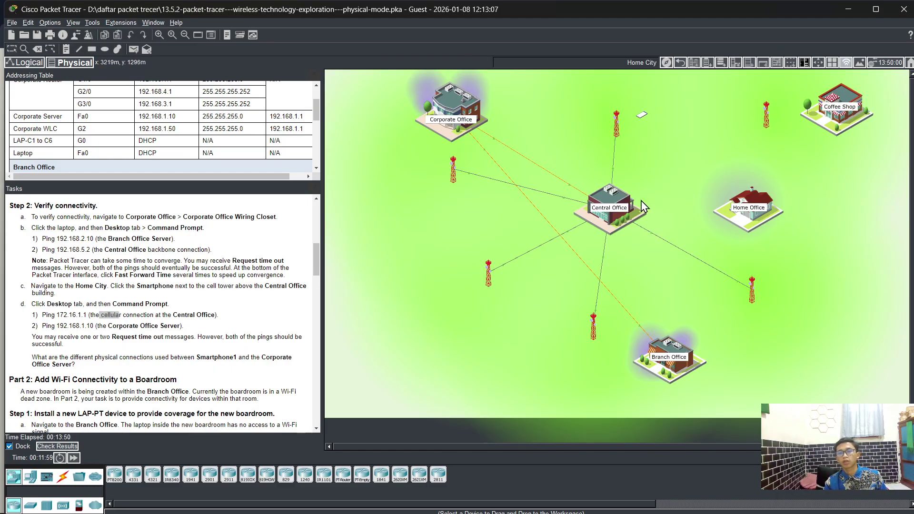
pyautogui.click(642, 118)
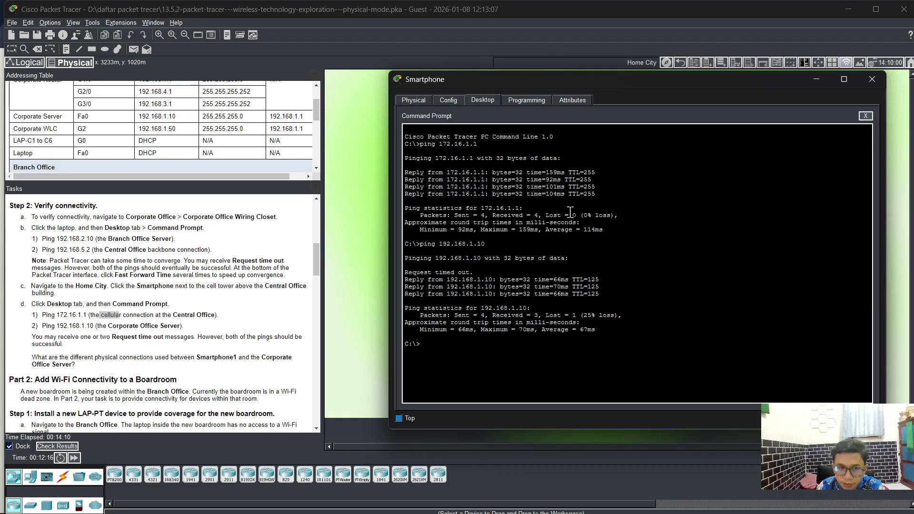
# Step: Close the smartphone's window and enter the Branch Office to start Part 2, Step 1 of the instructions
pyautogui.scroll(-4, 143, 286)
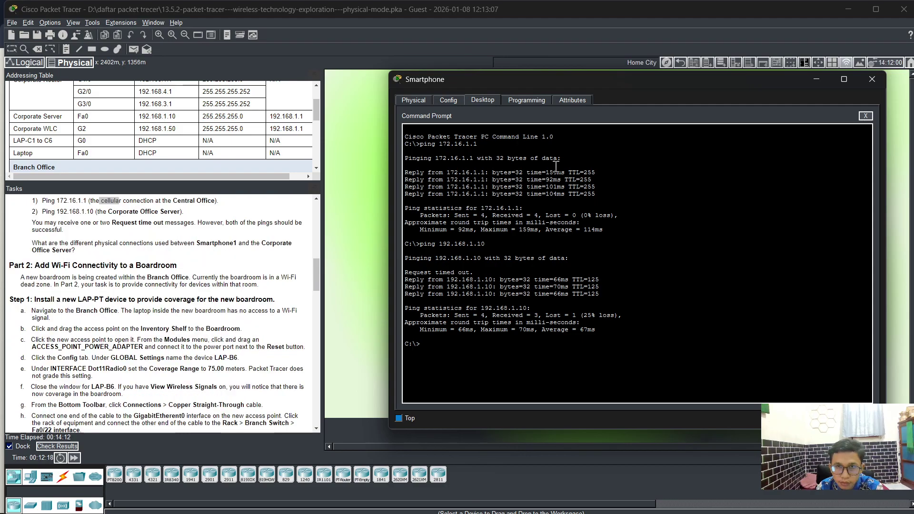
pyautogui.click(867, 77)
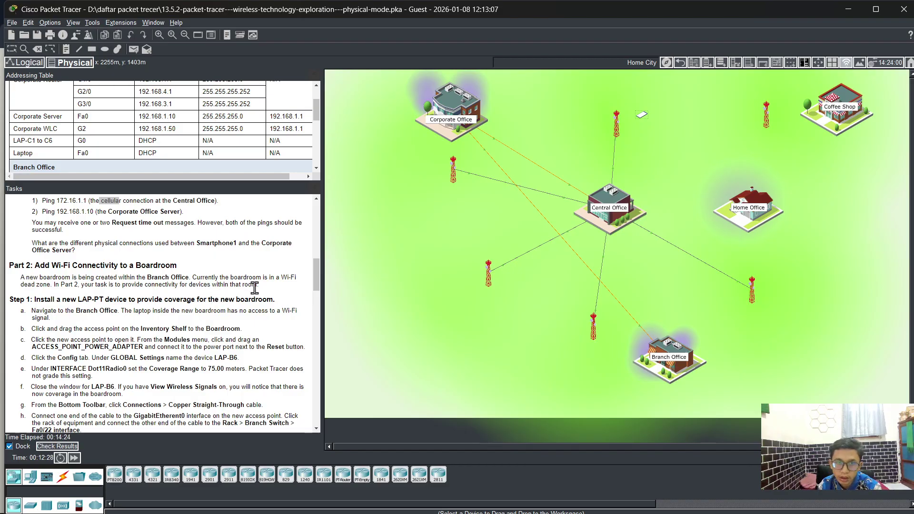
pyautogui.scroll(-1, 221, 309)
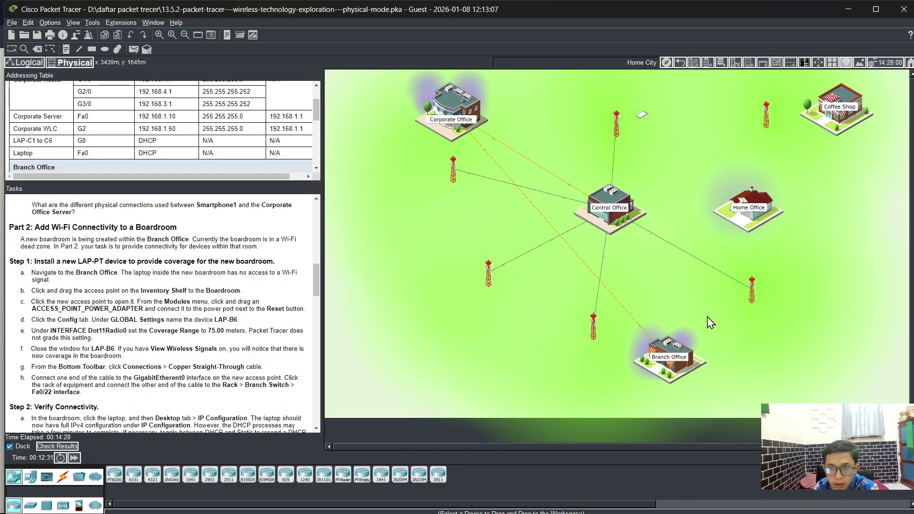
pyautogui.click(680, 358)
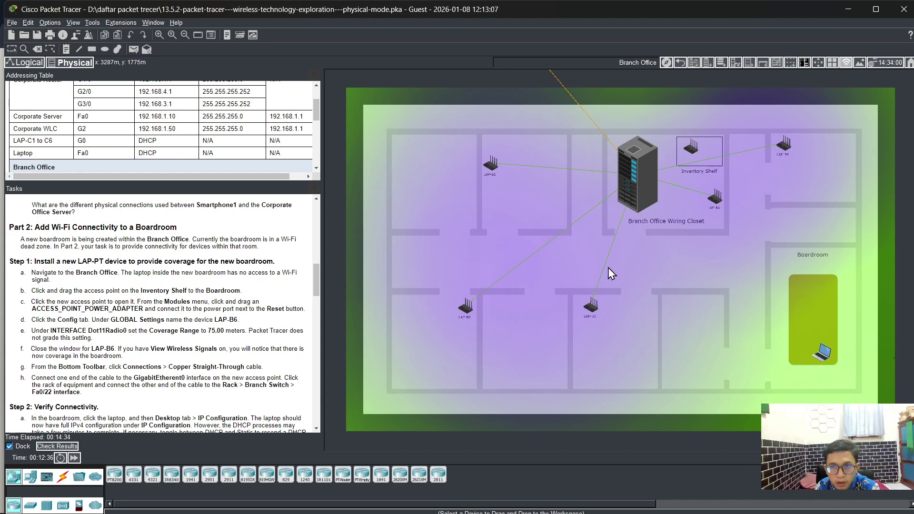
# Step: Inspect the device windows of the access point on the Inventory Shelf and the laptop in the Boardroom
pyautogui.click(690, 148)
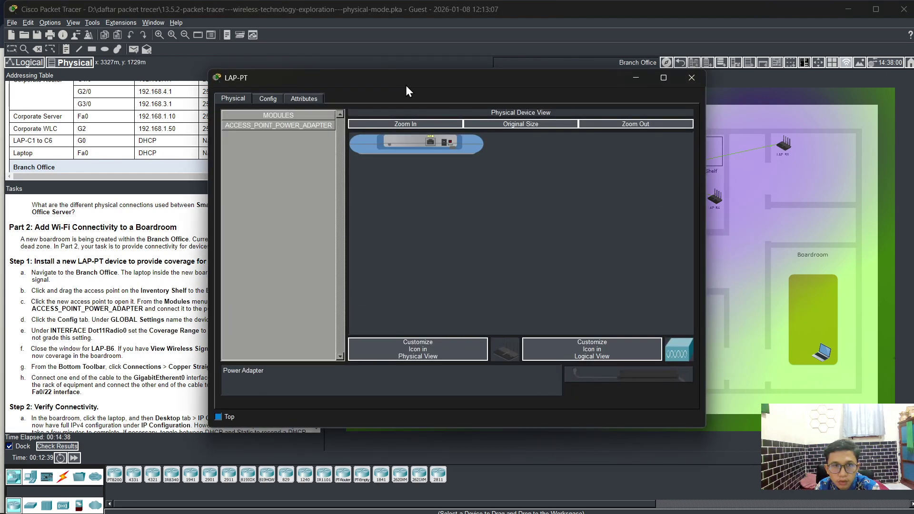
pyautogui.moveTo(544, 80); pyautogui.dragTo(719, 65)
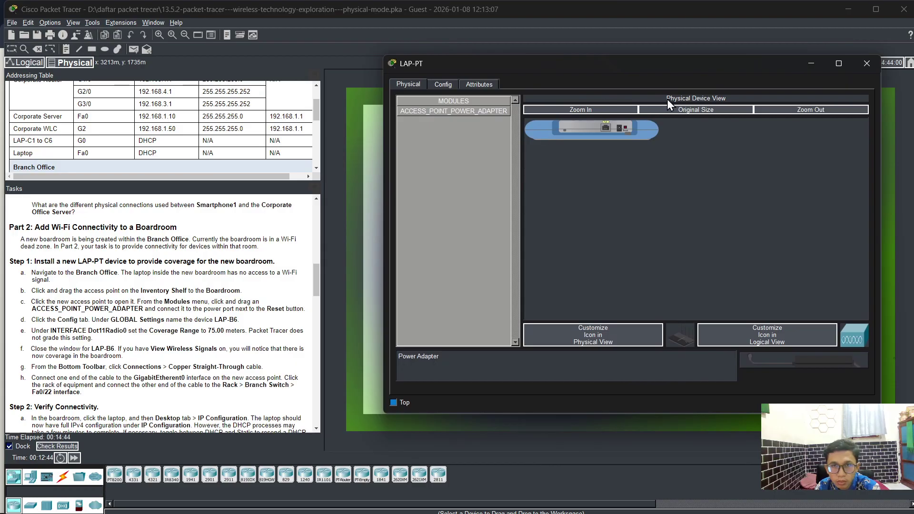
pyautogui.click(868, 63)
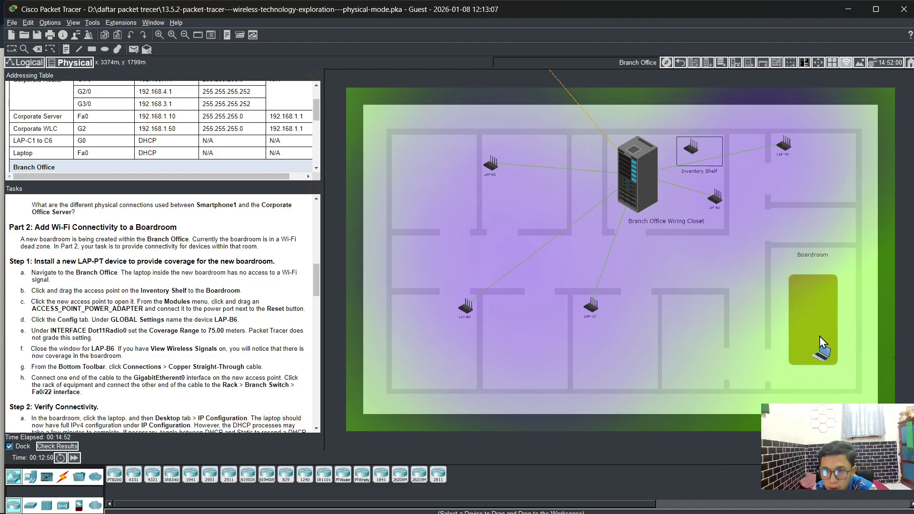
pyautogui.click(820, 341)
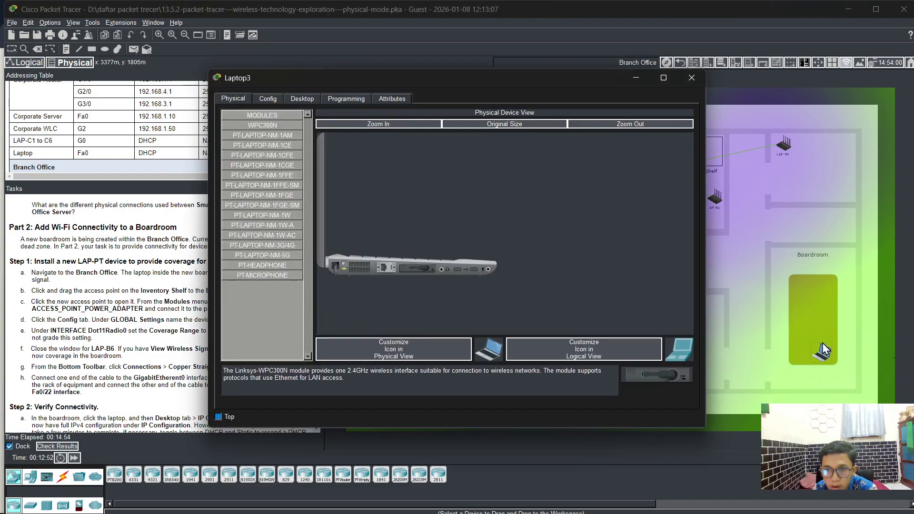
pyautogui.click(815, 323)
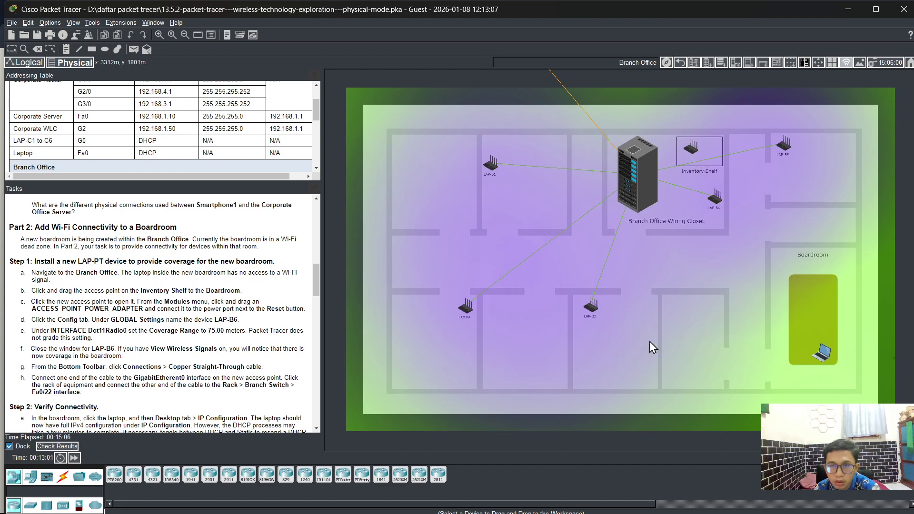
# Step: Install an ACCESS_POINT_POWER_ADAPTER in the power port beside the Reset button of the access point on the Inventory Shelf
pyautogui.click(696, 152)
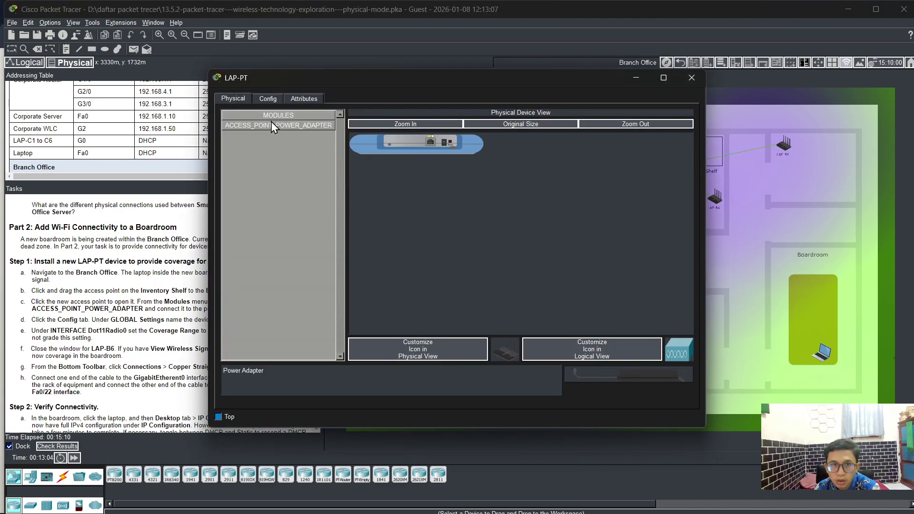
pyautogui.moveTo(281, 125); pyautogui.dragTo(238, 128)
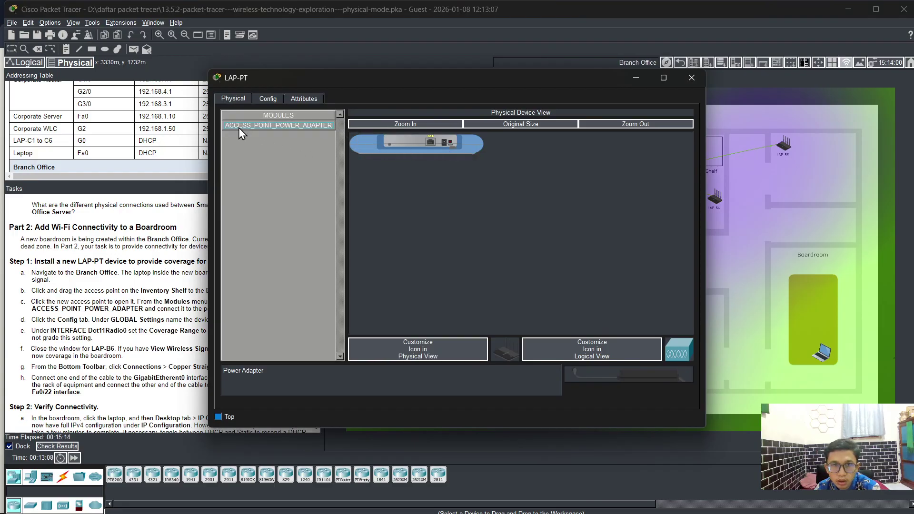
pyautogui.moveTo(386, 85); pyautogui.dragTo(545, 71)
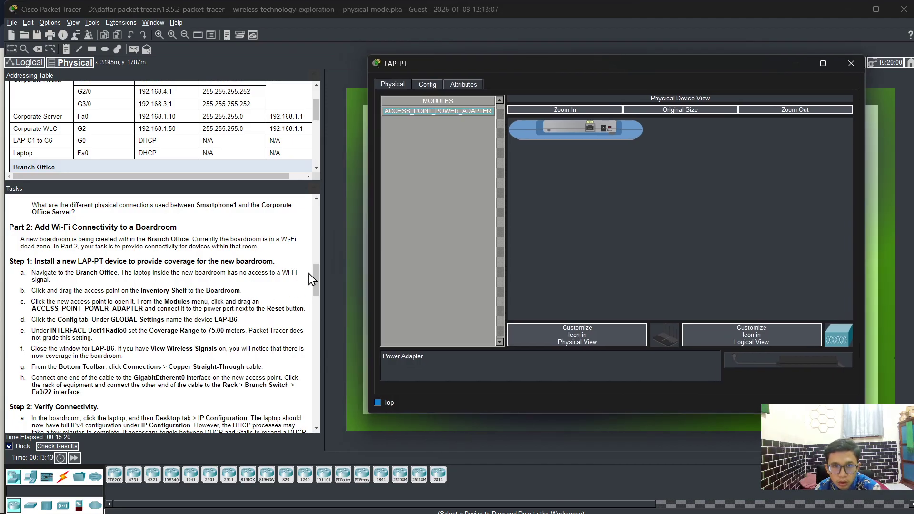
pyautogui.moveTo(408, 110); pyautogui.dragTo(668, 138)
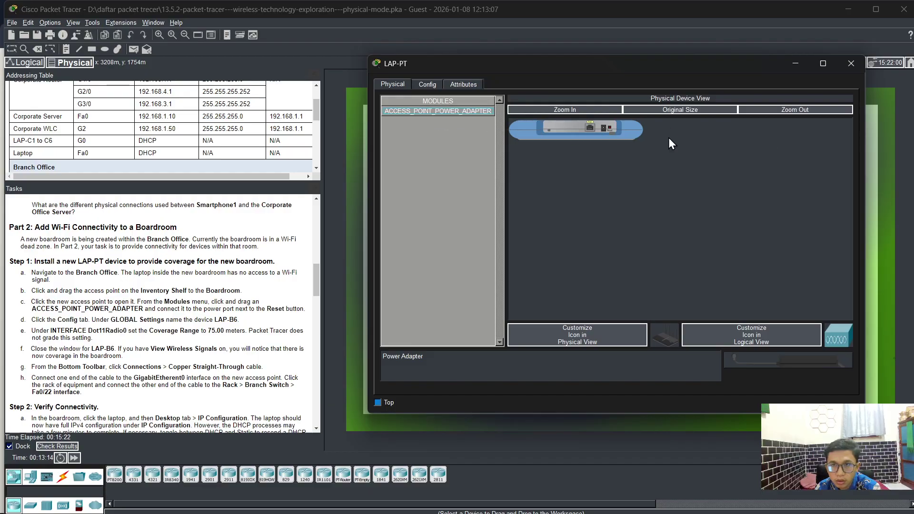
pyautogui.moveTo(395, 109); pyautogui.dragTo(562, 128)
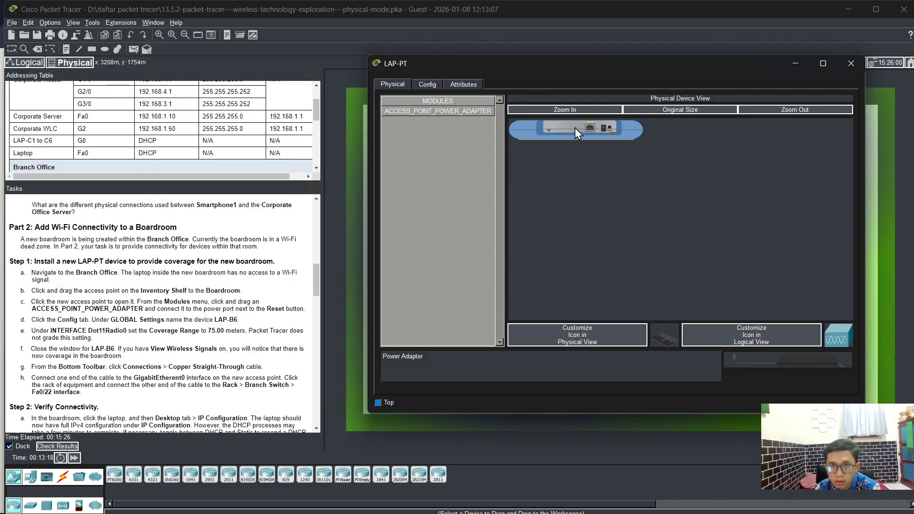
pyautogui.click(550, 110)
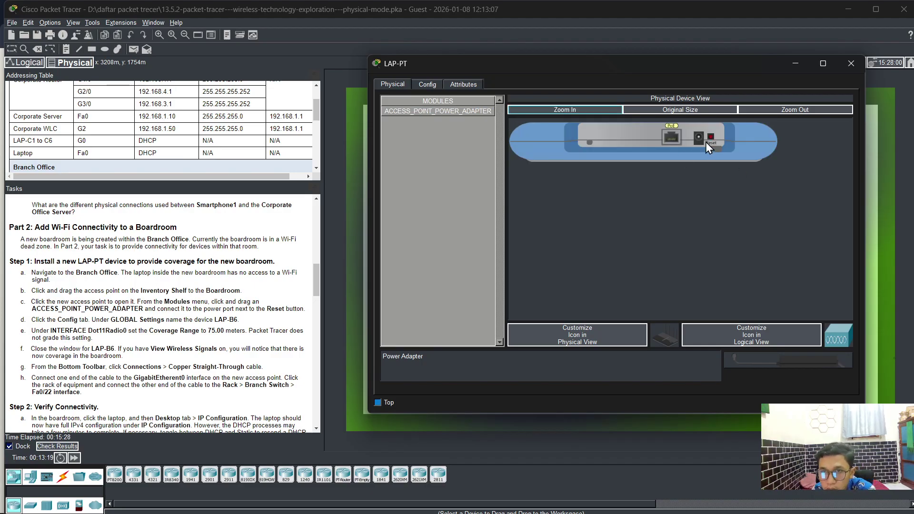
pyautogui.moveTo(463, 111); pyautogui.dragTo(544, 132)
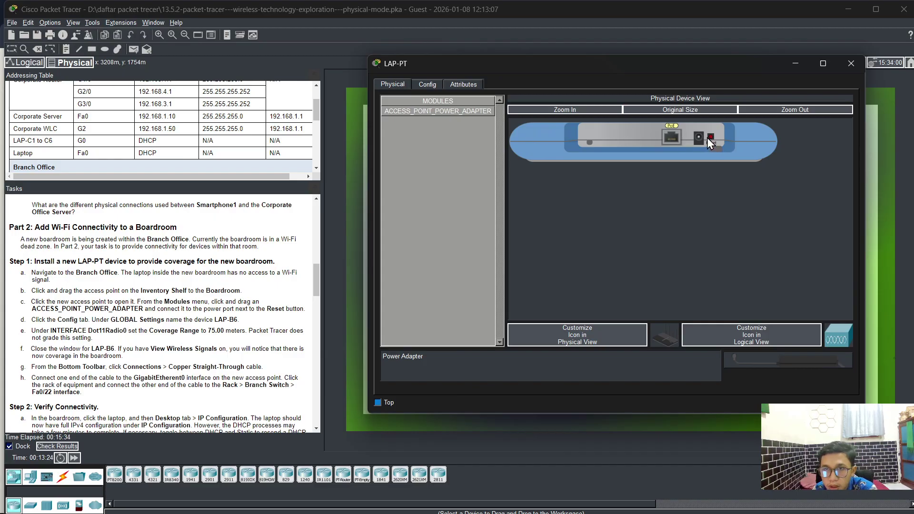
pyautogui.moveTo(453, 110); pyautogui.dragTo(567, 131)
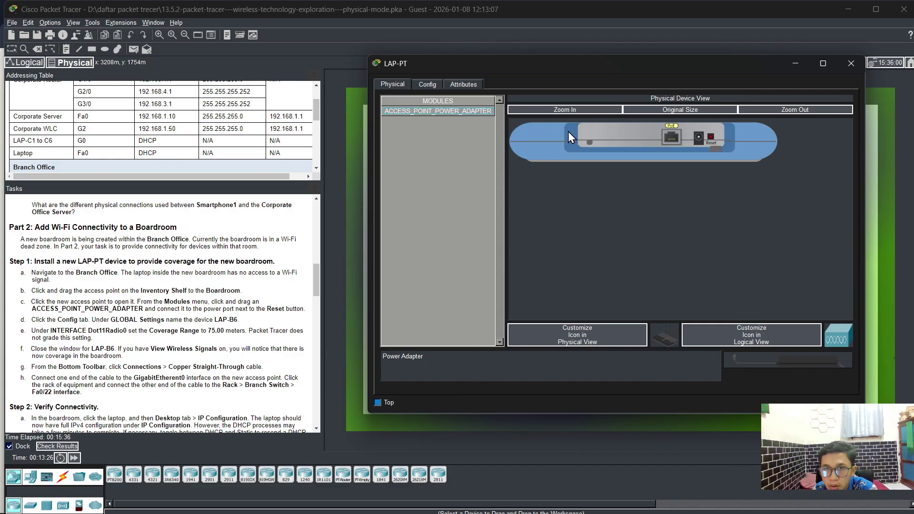
pyautogui.moveTo(423, 112); pyautogui.dragTo(671, 138)
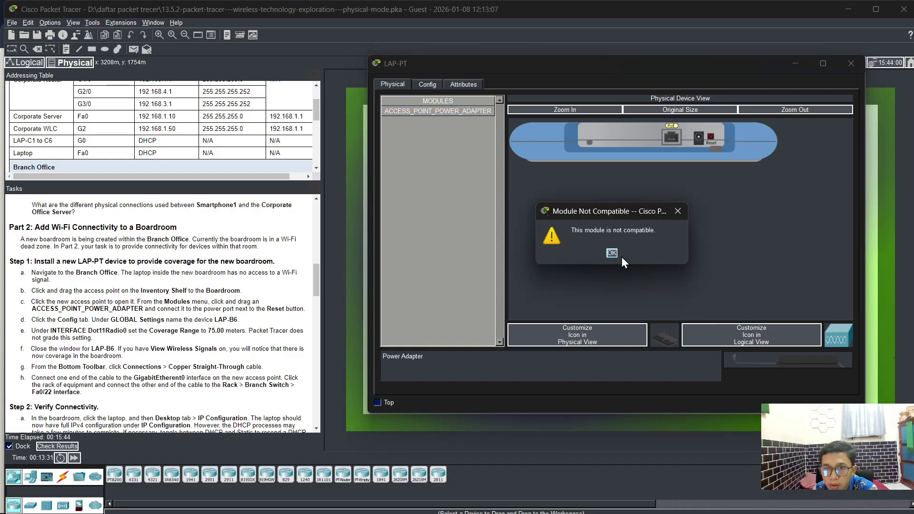
pyautogui.click(611, 253)
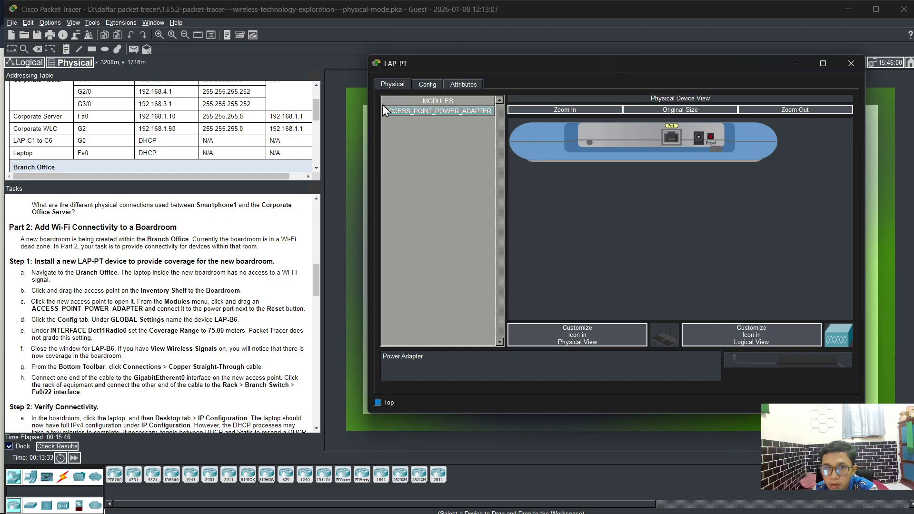
pyautogui.moveTo(389, 110); pyautogui.dragTo(696, 137)
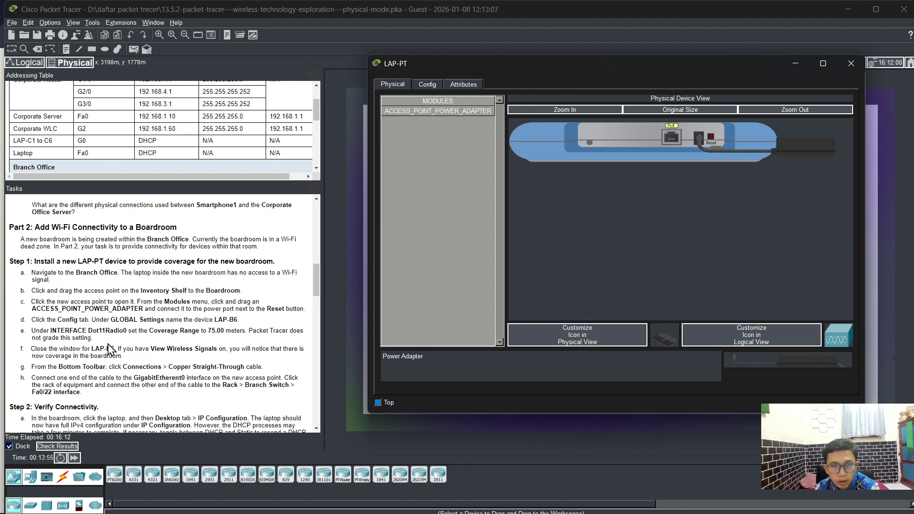
# Step: Set the access point's display name to LAP-B6 in its global settings
pyautogui.click(427, 85)
pyautogui.click(412, 113)
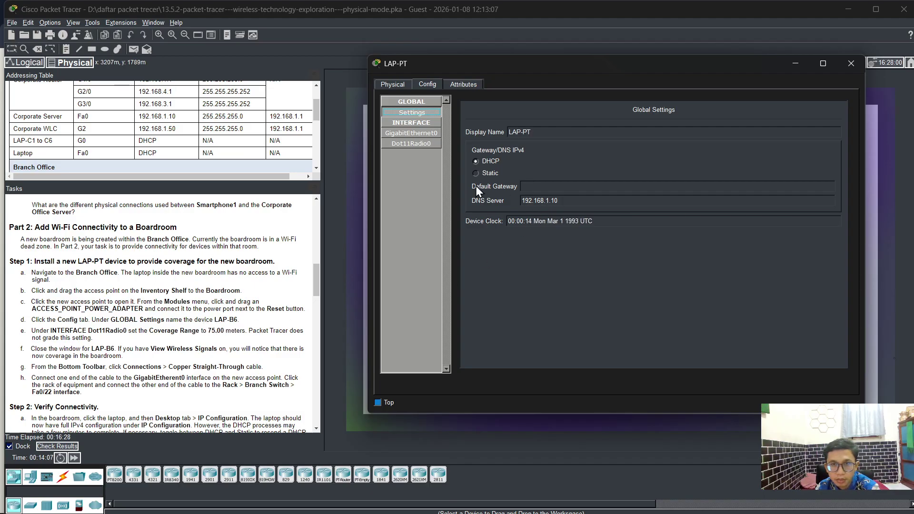
pyautogui.tripleClick(526, 132)
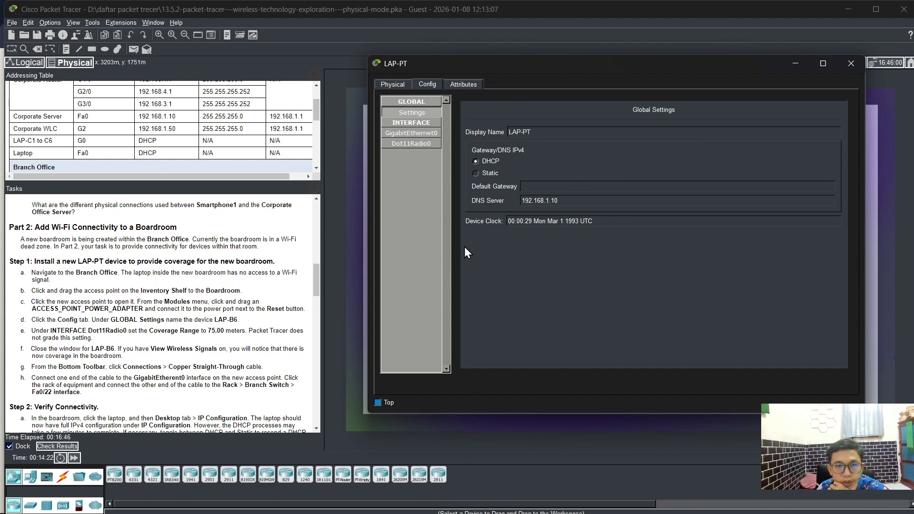
pyautogui.click(539, 128)
pyautogui.press('BackSpace')
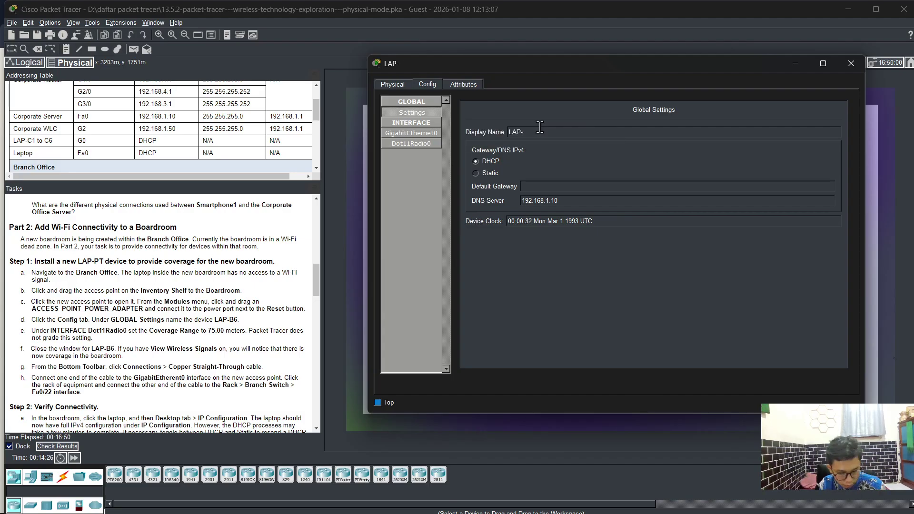
pyautogui.write('B')
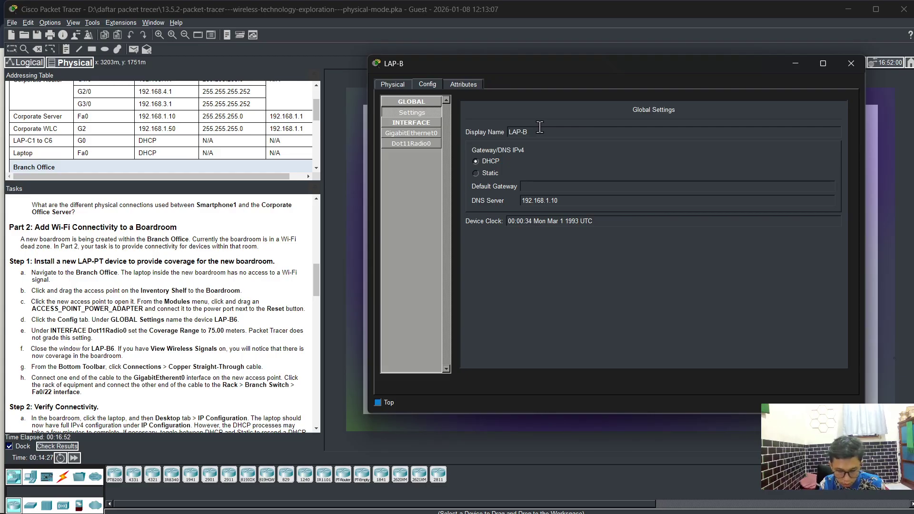
pyautogui.write('6')
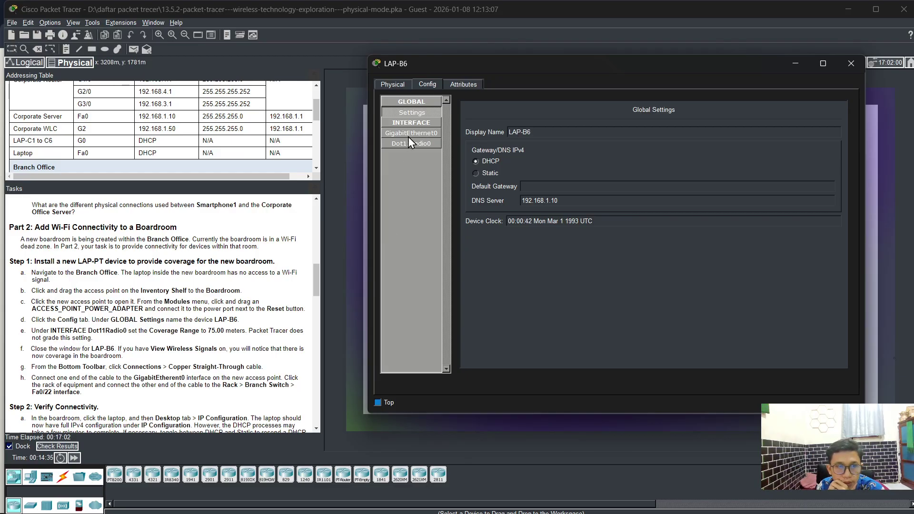
# Step: Set the Dot11Radio0 coverage range of LAP-B6 to 75.00 meters and close its device window
pyautogui.click(422, 145)
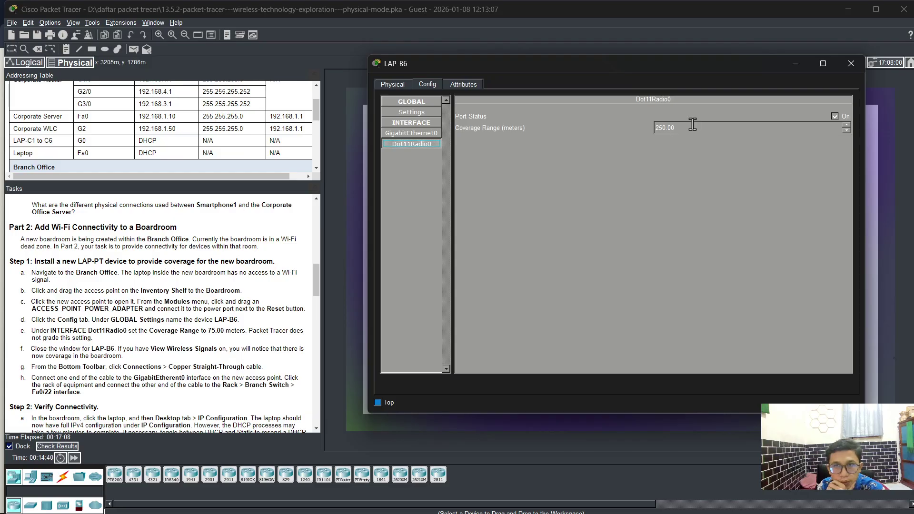
pyautogui.click(846, 124)
pyautogui.click(702, 128)
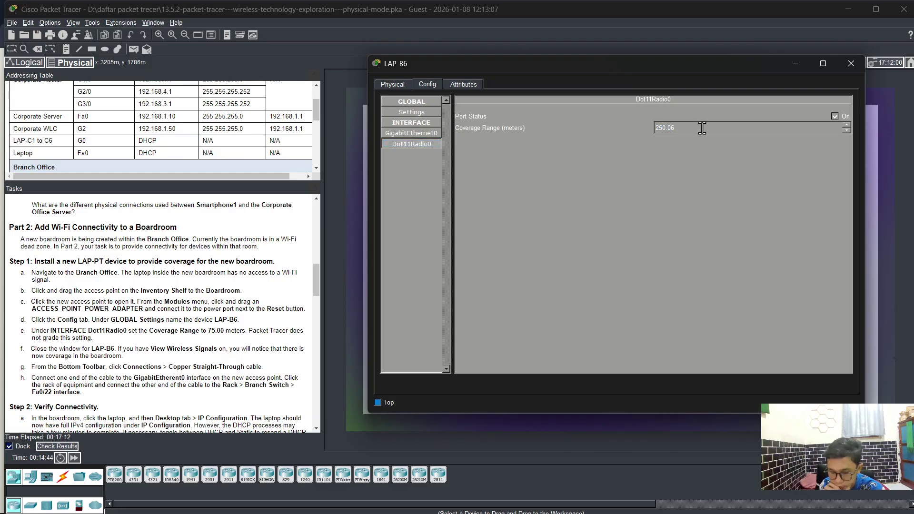
pyautogui.press('BackSpace')
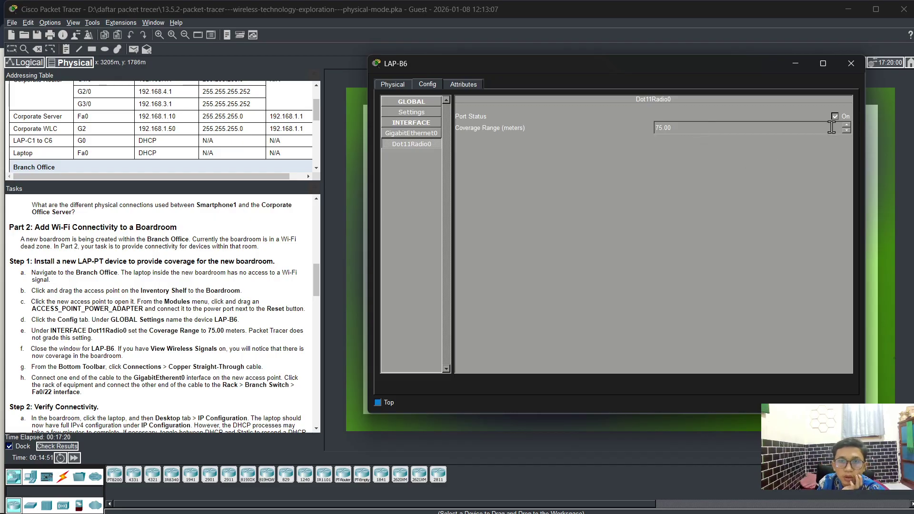
pyautogui.scroll(-1, 145, 345)
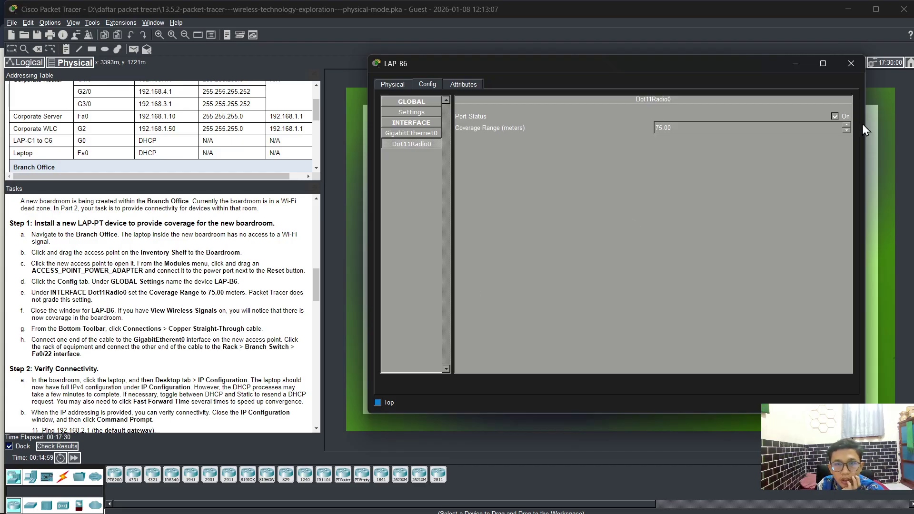
pyautogui.click(851, 63)
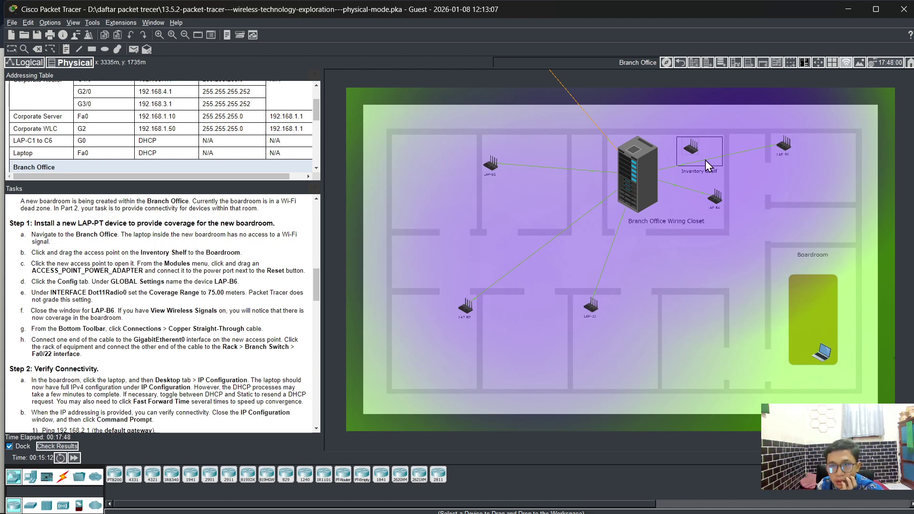
pyautogui.click(64, 480)
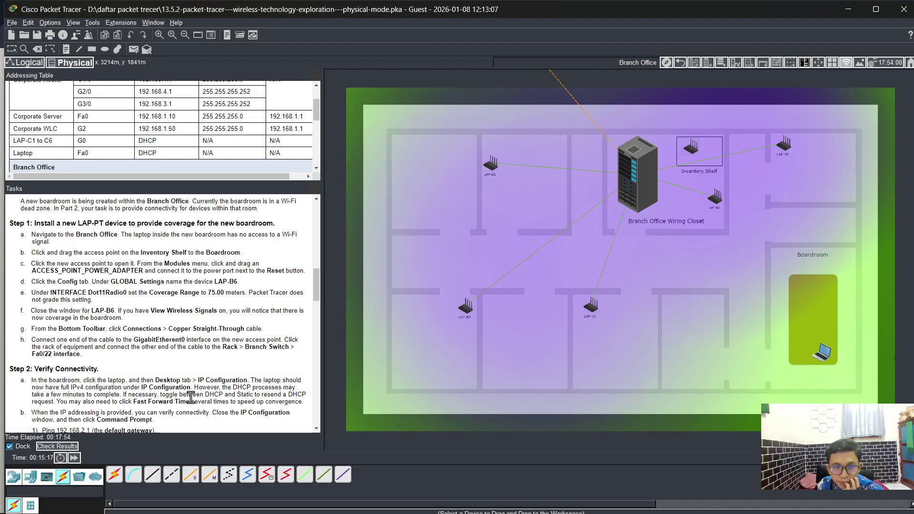
pyautogui.click(152, 480)
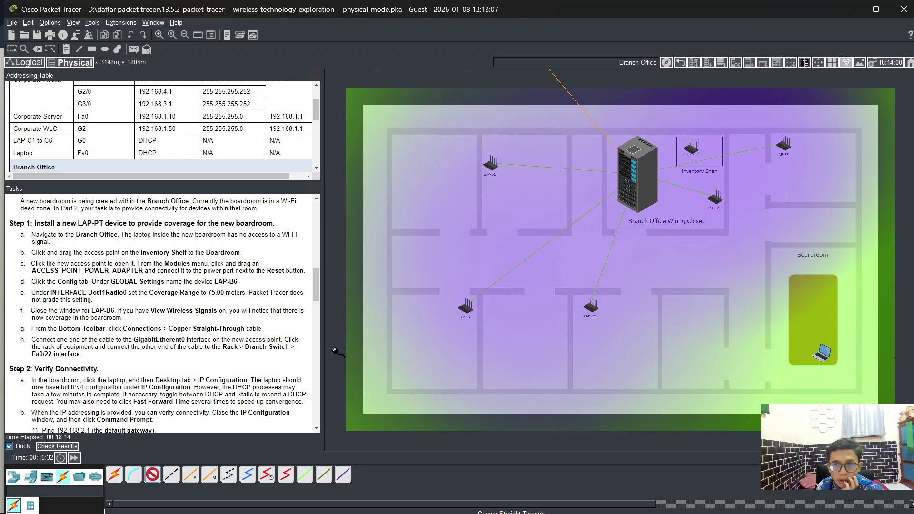
pyautogui.click(703, 153)
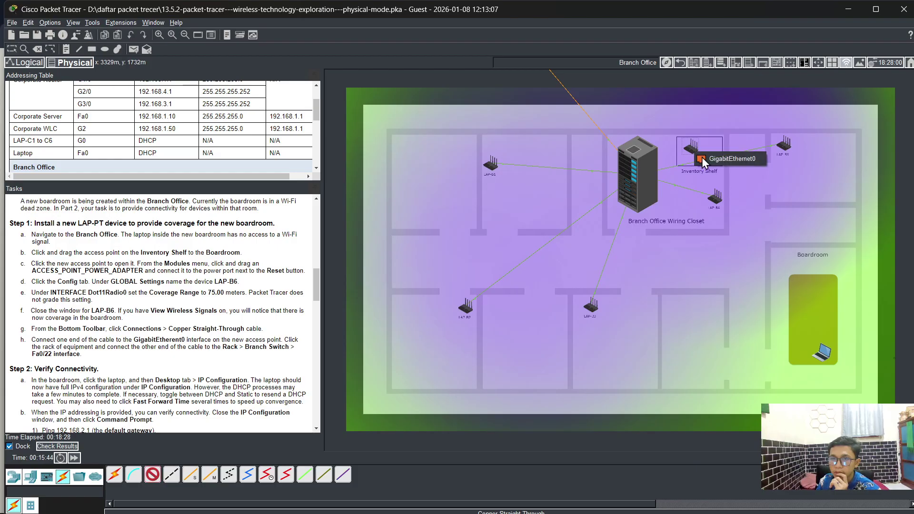
pyautogui.click(714, 159)
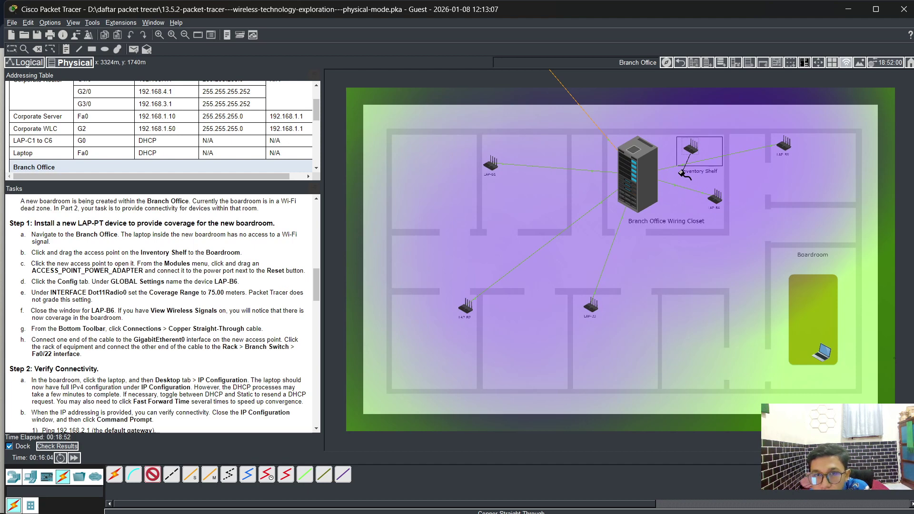
pyautogui.click(153, 474)
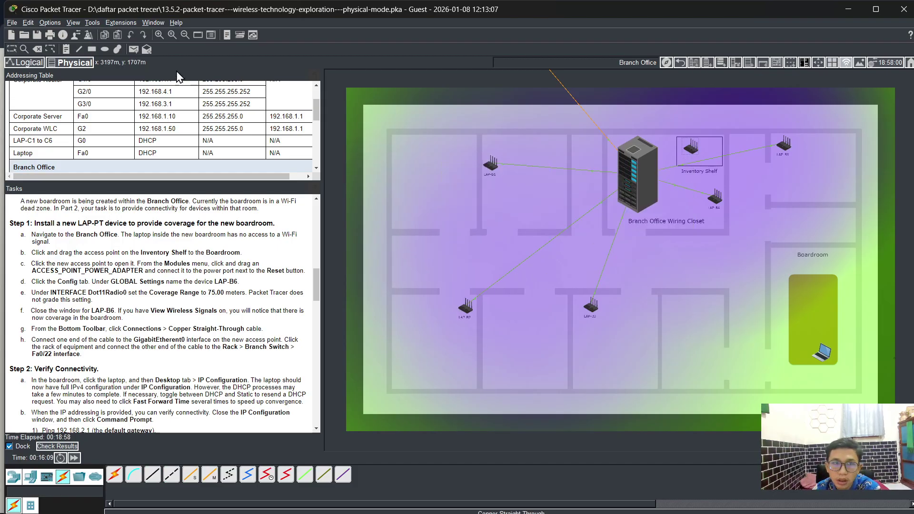
# Step: Connect a Copper Straight-Through cable from GigabitEthernet0 on LAP-B6 to FastEthernet0/22 on the Branch Switch in the wiring closet rack
pyautogui.click(158, 35)
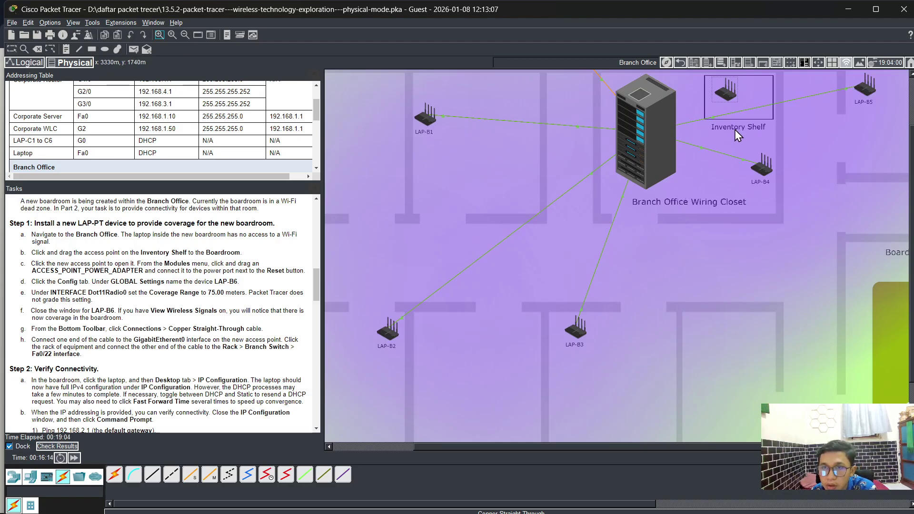
pyautogui.click(731, 88)
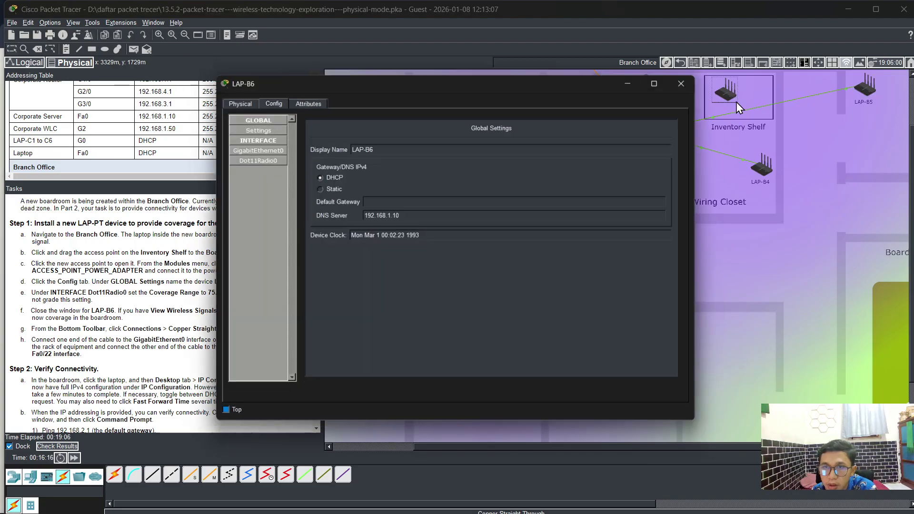
pyautogui.click(691, 78)
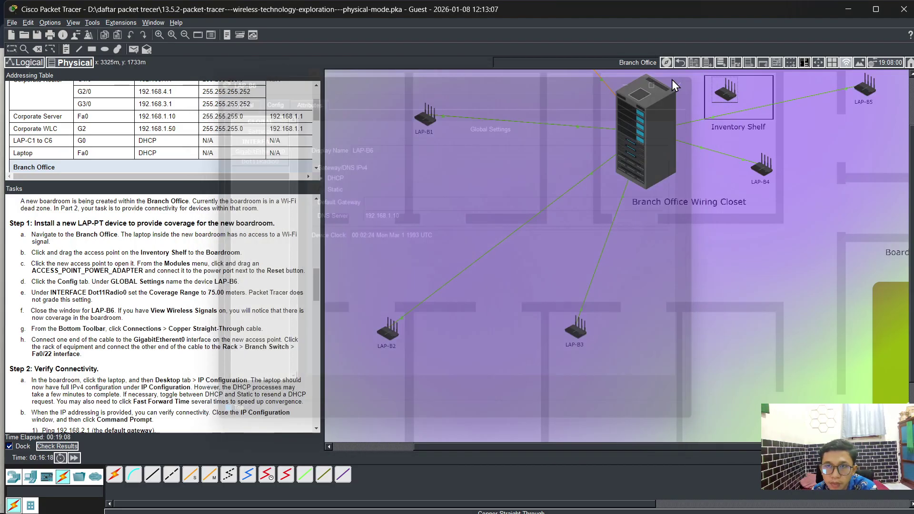
pyautogui.click(153, 475)
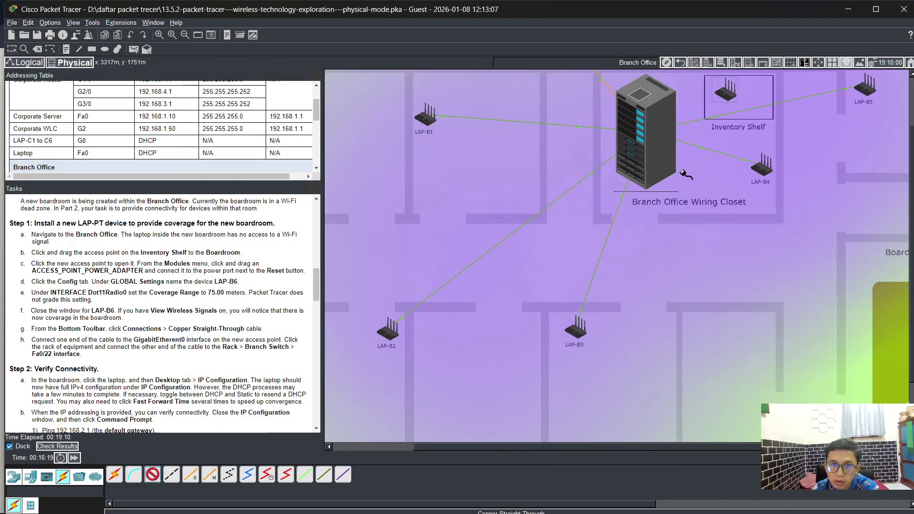
pyautogui.click(729, 101)
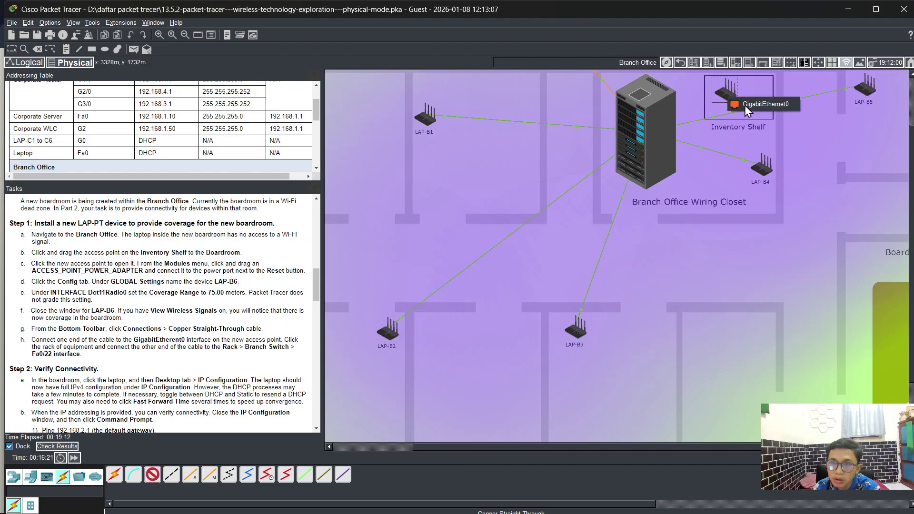
pyautogui.click(749, 104)
pyautogui.click(654, 145)
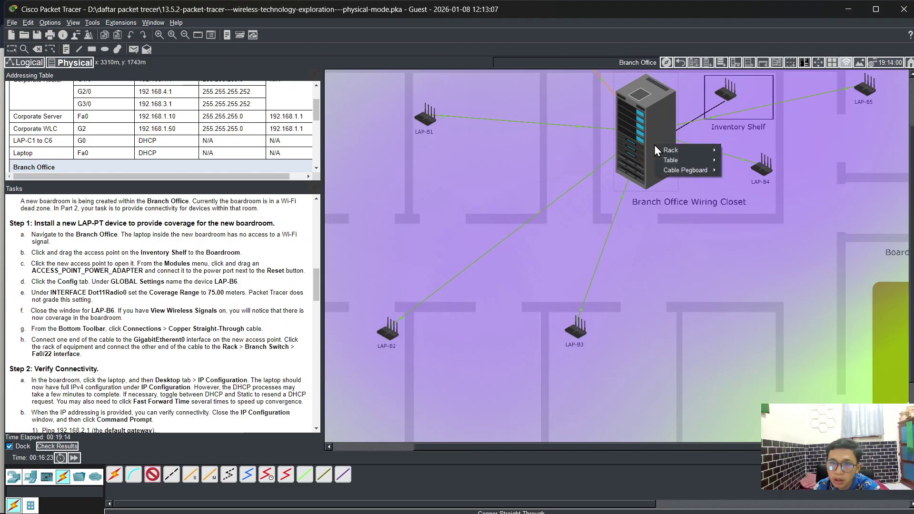
pyautogui.moveTo(675, 147)
pyautogui.moveTo(761, 150)
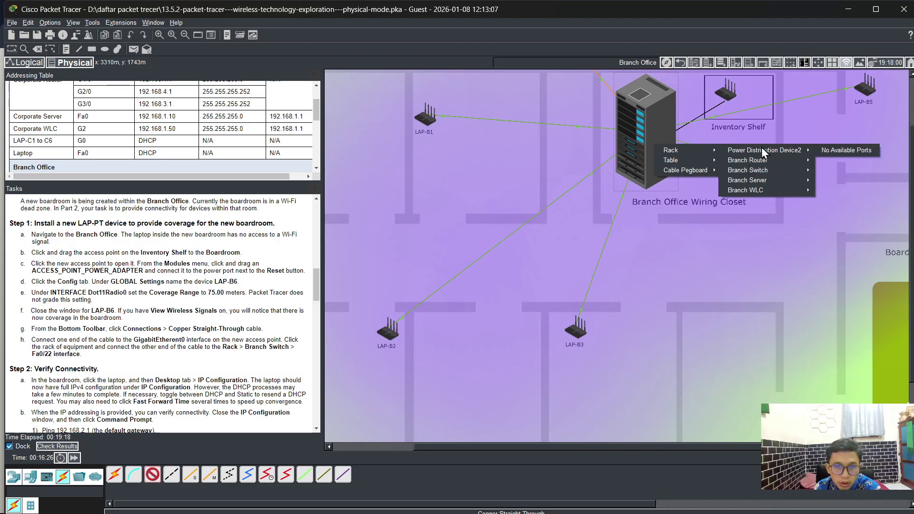
pyautogui.moveTo(761, 173)
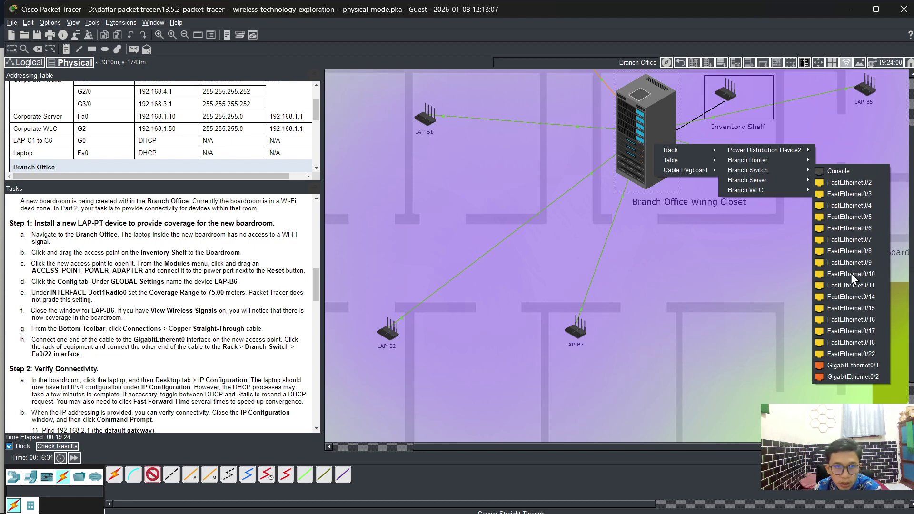
pyautogui.click(863, 353)
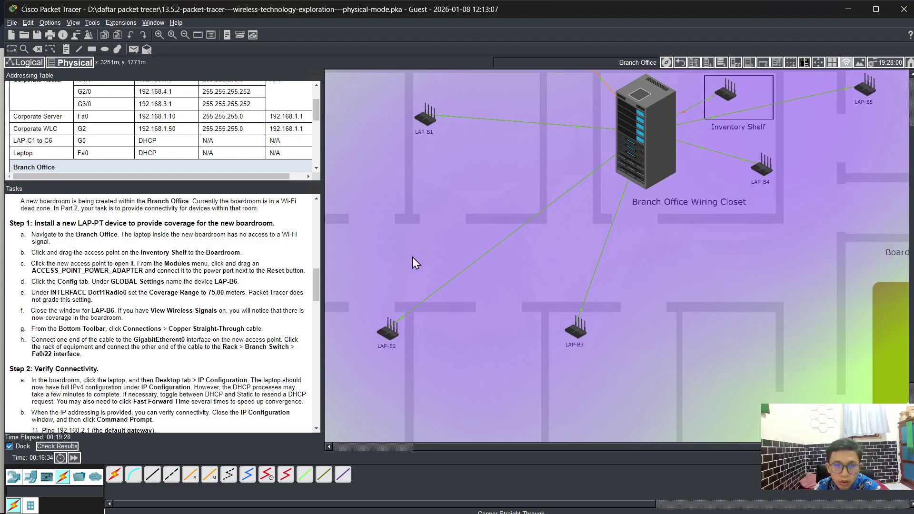
# Step: Fast-forward the network time to speed up convergence, and try to start a simple PDU from LAP-B6 on the Inventory Shelf
pyautogui.scroll(-3, 278, 307)
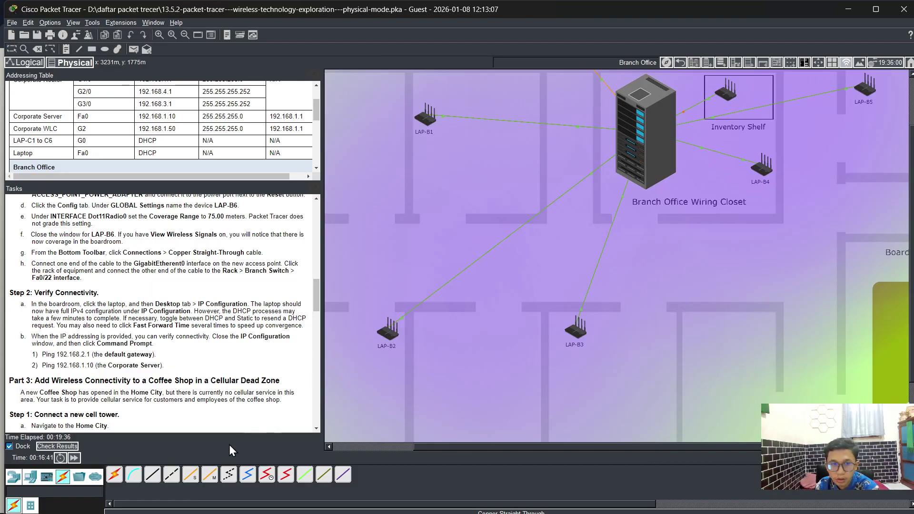
pyautogui.click(73, 458)
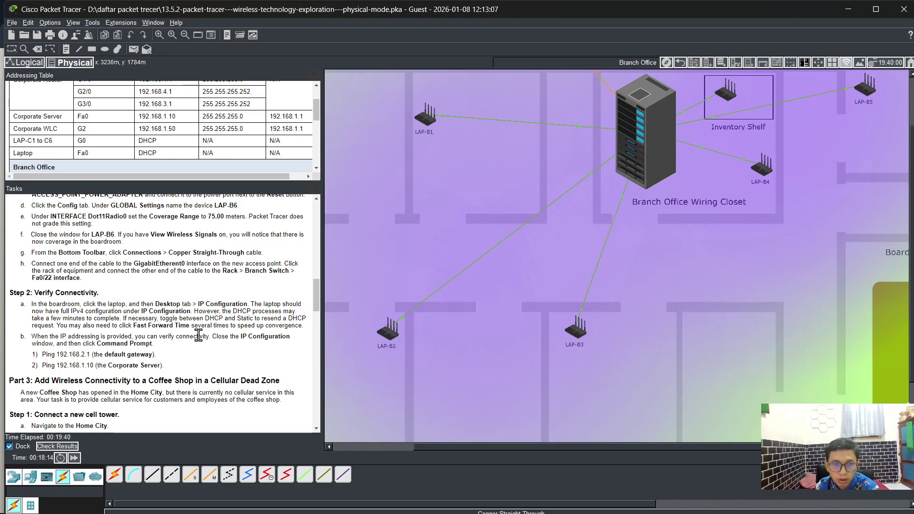
pyautogui.click(134, 51)
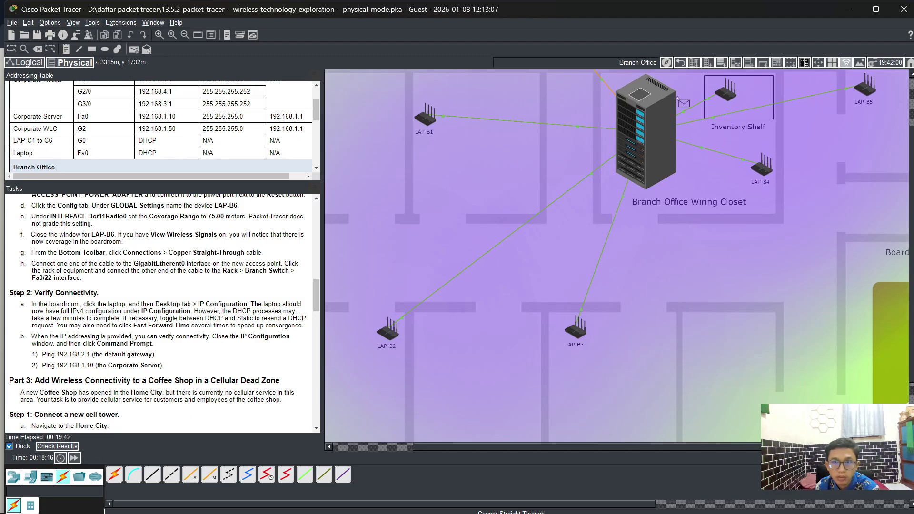
pyautogui.click(727, 95)
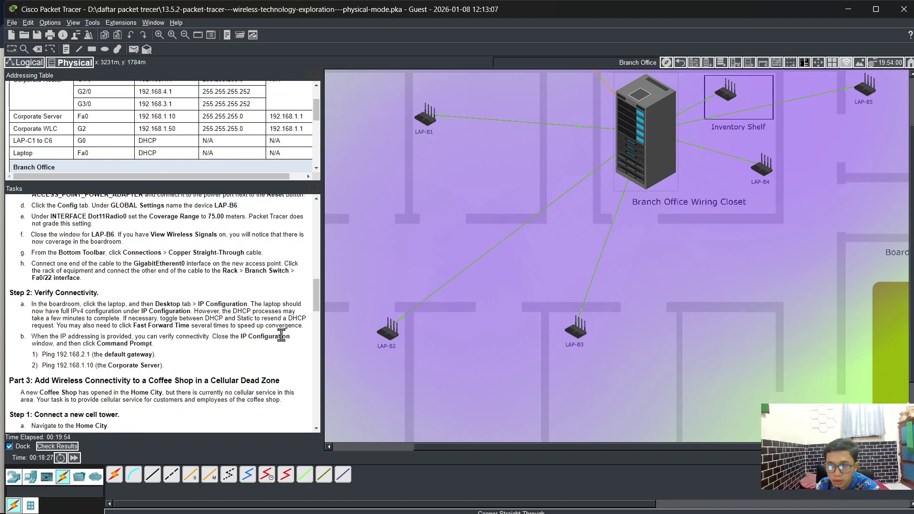
# Step: Open the IP Configuration of the boardroom laptop and check the DHCP addressing on its Wireless0 interface
pyautogui.scroll(-3, 286, 336)
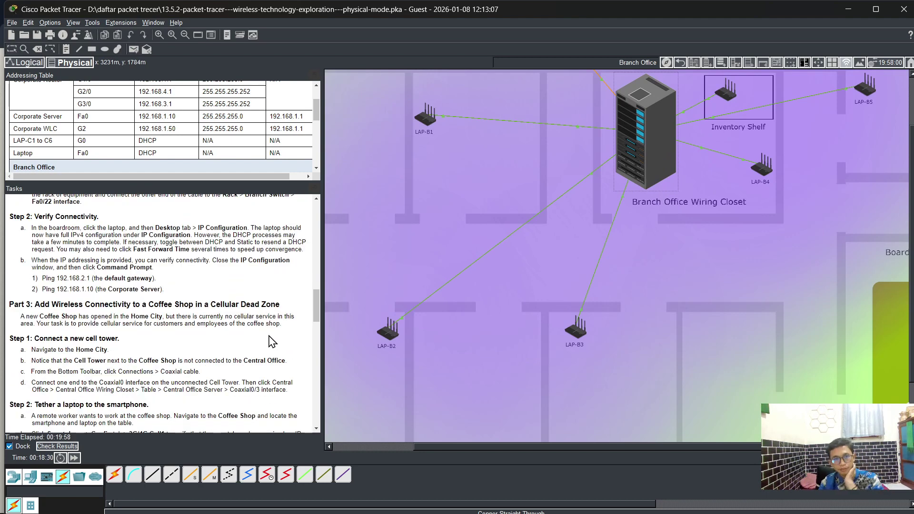
pyautogui.scroll(2, 252, 343)
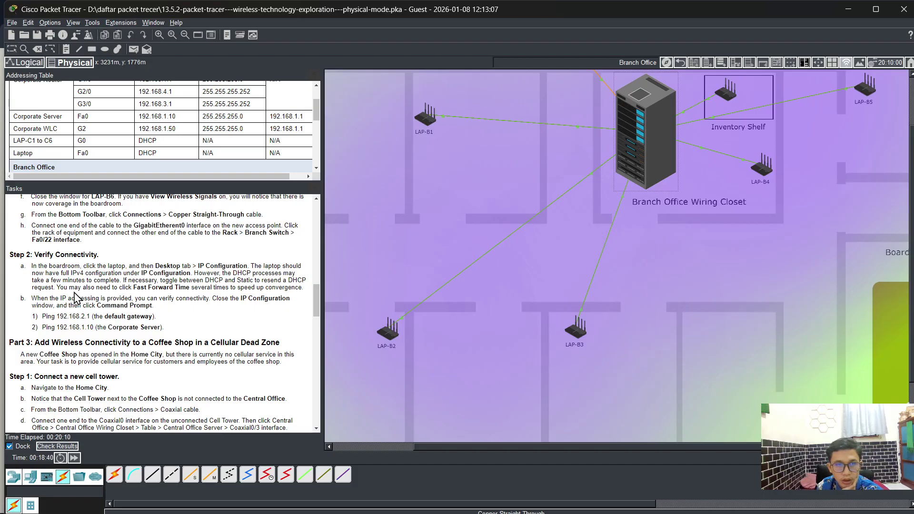
pyautogui.scroll(2, 753, 285)
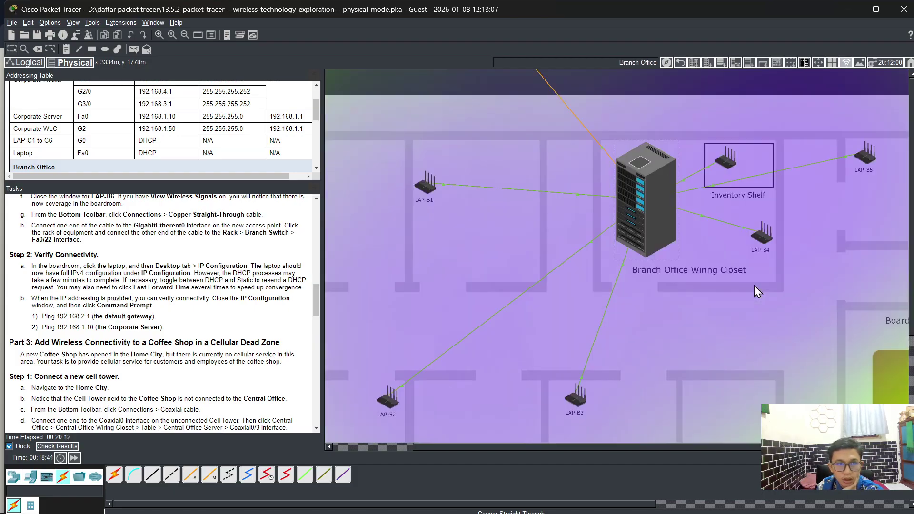
pyautogui.scroll(-4, 753, 286)
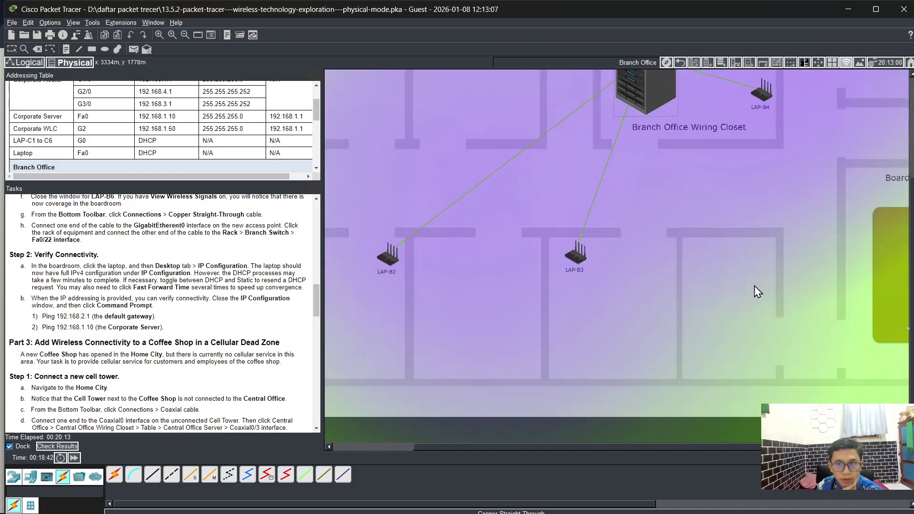
pyautogui.click(427, 449)
pyautogui.click(790, 324)
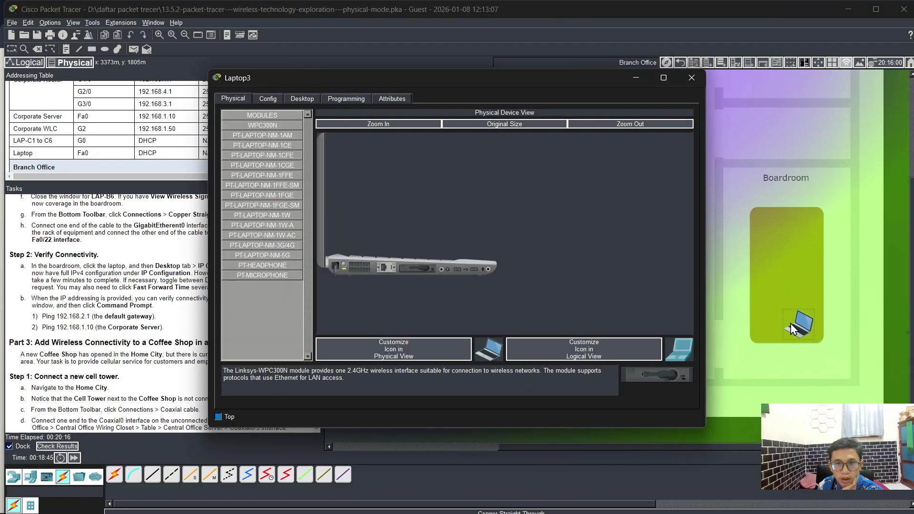
pyautogui.click(301, 98)
pyautogui.click(259, 134)
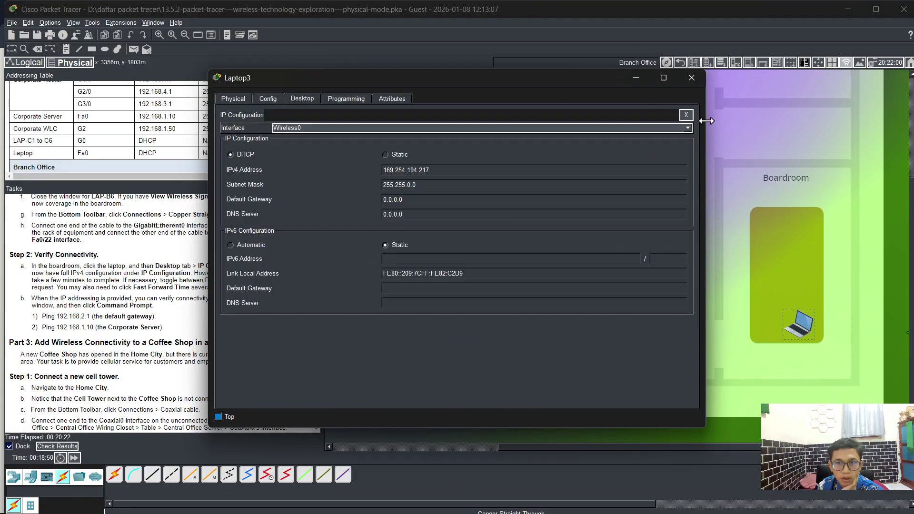
# Step: Ping the default gateway 192.168.2.1 from the boardroom laptop's Command Prompt and reread the Part 2 instructions
pyautogui.click(686, 115)
pyautogui.click(547, 135)
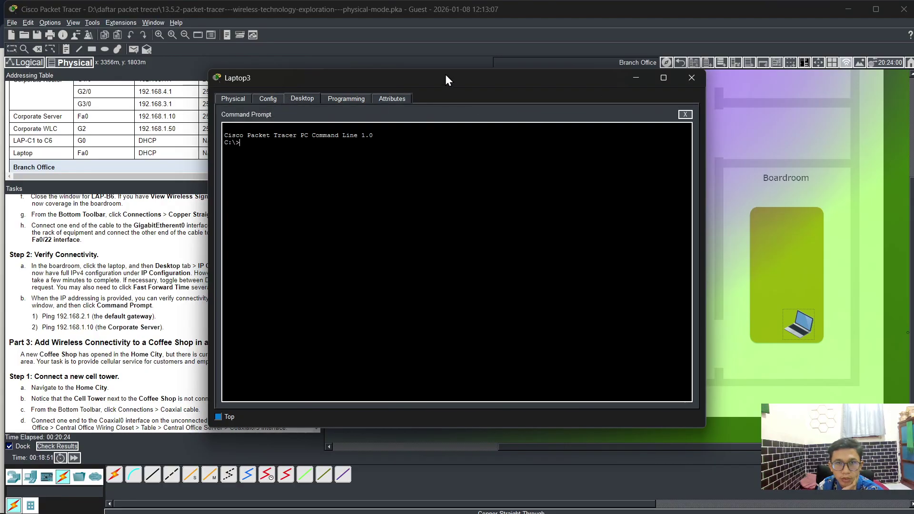
pyautogui.moveTo(444, 79); pyautogui.dragTo(614, 86)
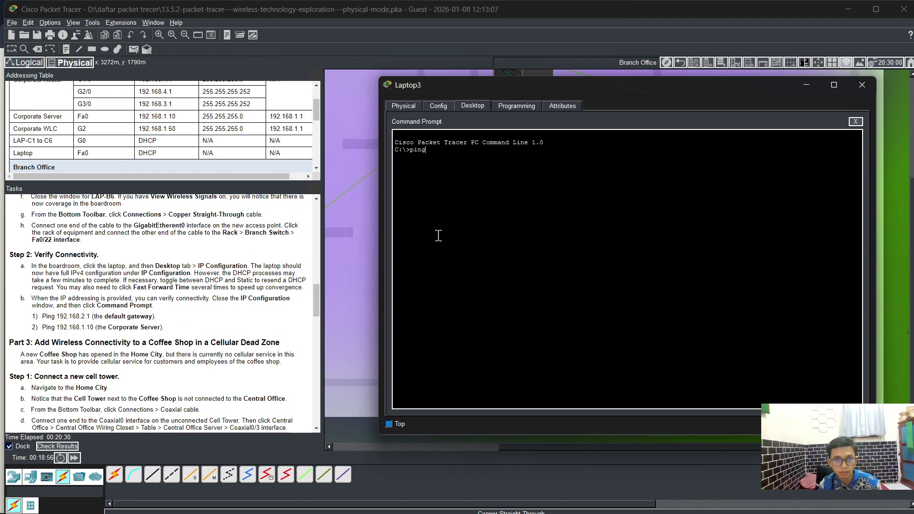
pyautogui.write('192.168.2.1')
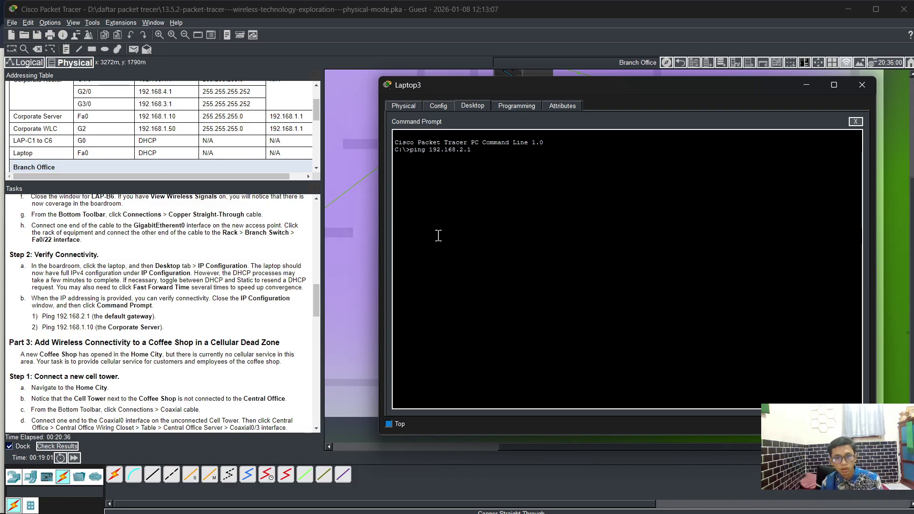
pyautogui.press('Return')
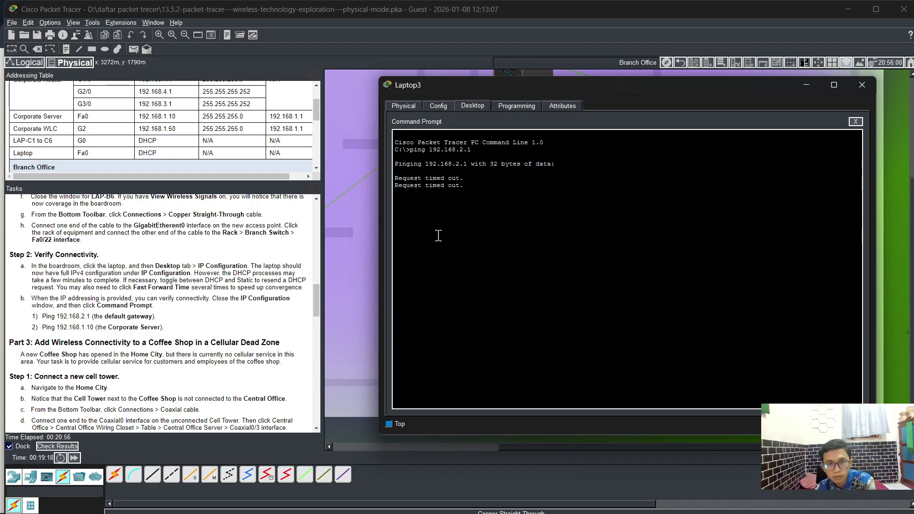
pyautogui.scroll(3, 209, 357)
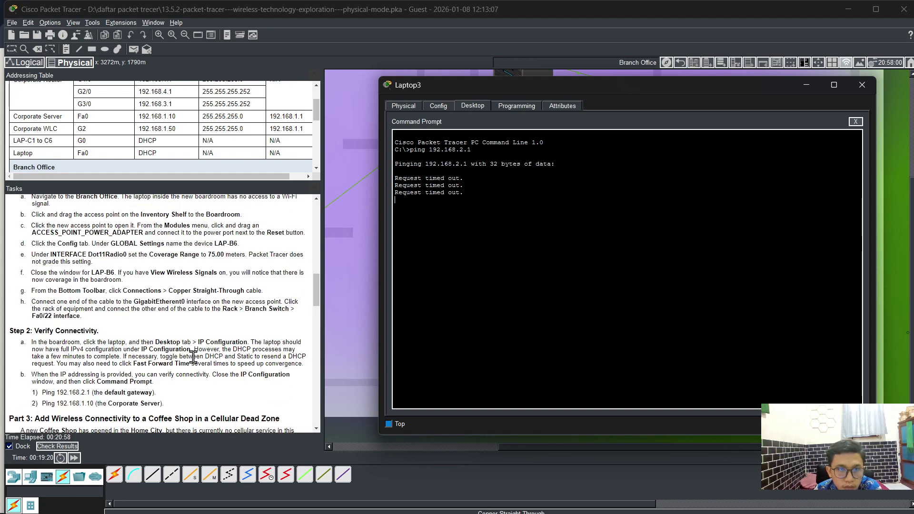
pyautogui.scroll(3, 187, 356)
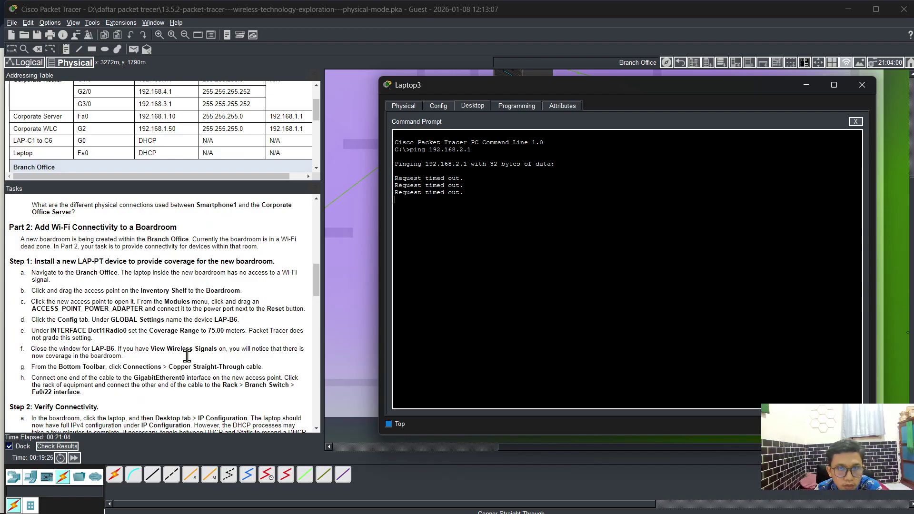
pyautogui.scroll(-4, 187, 356)
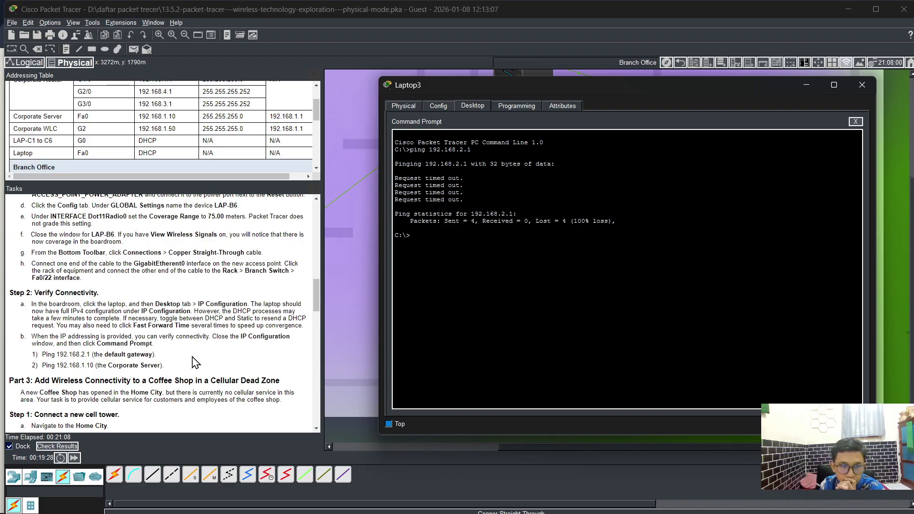
pyautogui.scroll(-1, 195, 362)
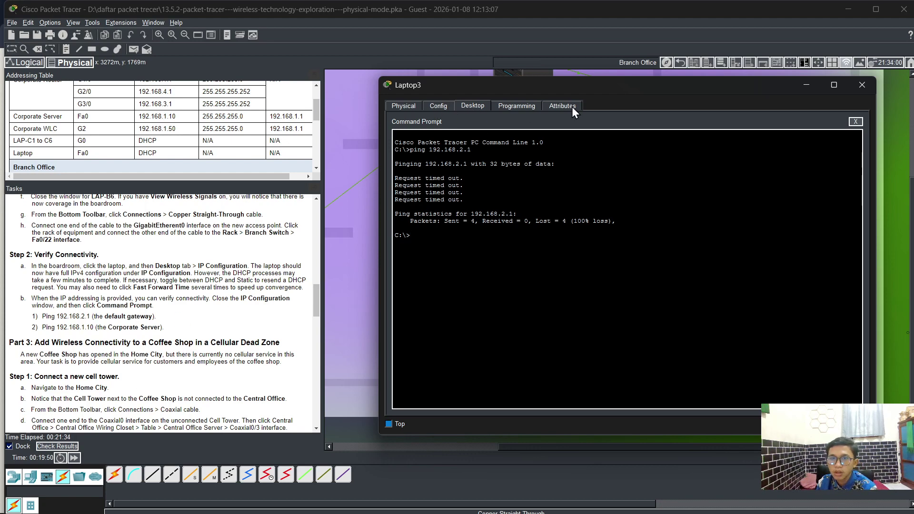
# Step: Open the boardroom laptop's PC Wireless utility and refresh its list of available wireless networks
pyautogui.click(855, 122)
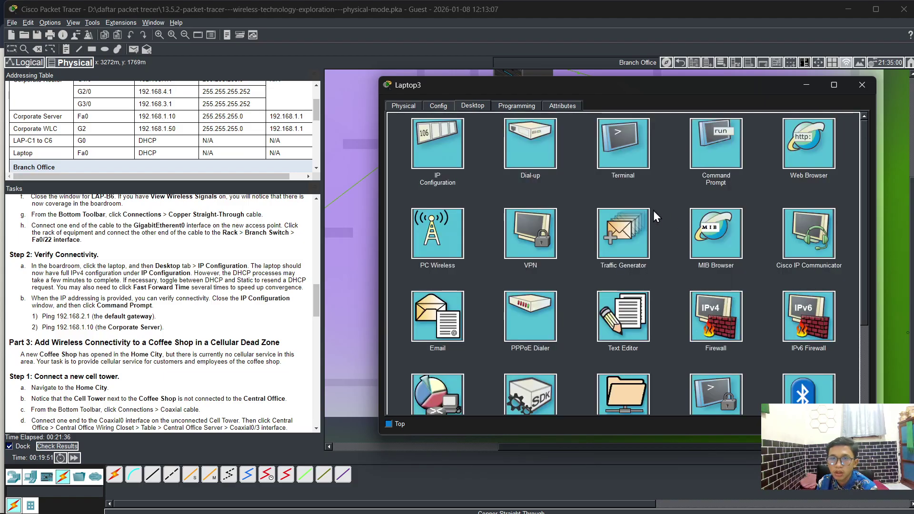
pyautogui.click(432, 229)
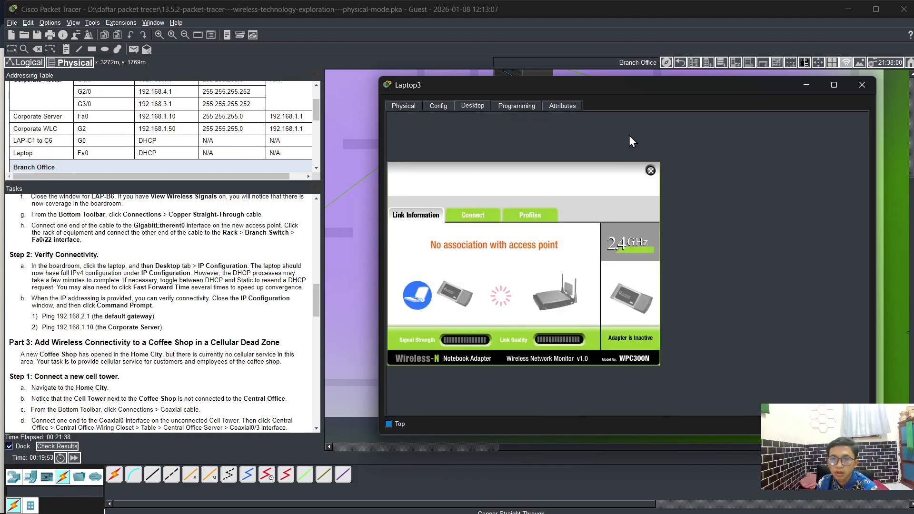
pyautogui.moveTo(637, 95); pyautogui.dragTo(405, 157)
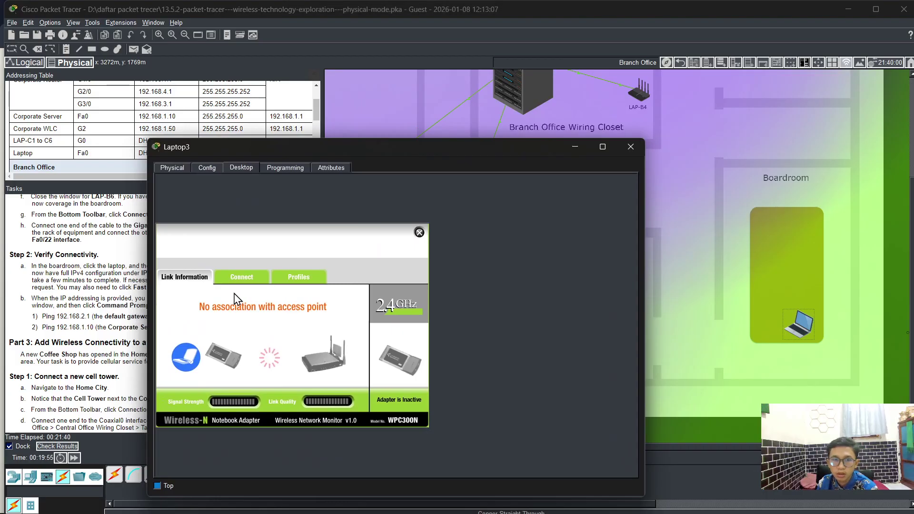
pyautogui.click(242, 280)
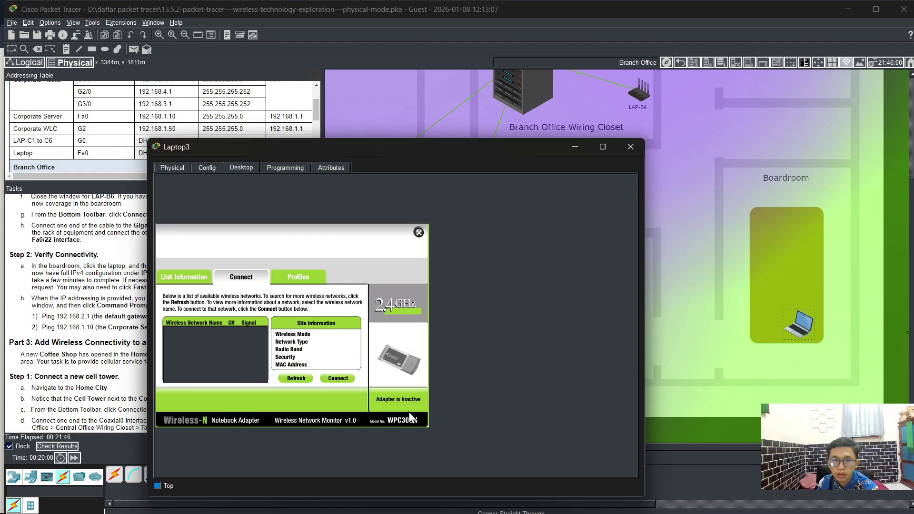
pyautogui.click(291, 379)
pyautogui.moveTo(401, 151); pyautogui.dragTo(665, 209)
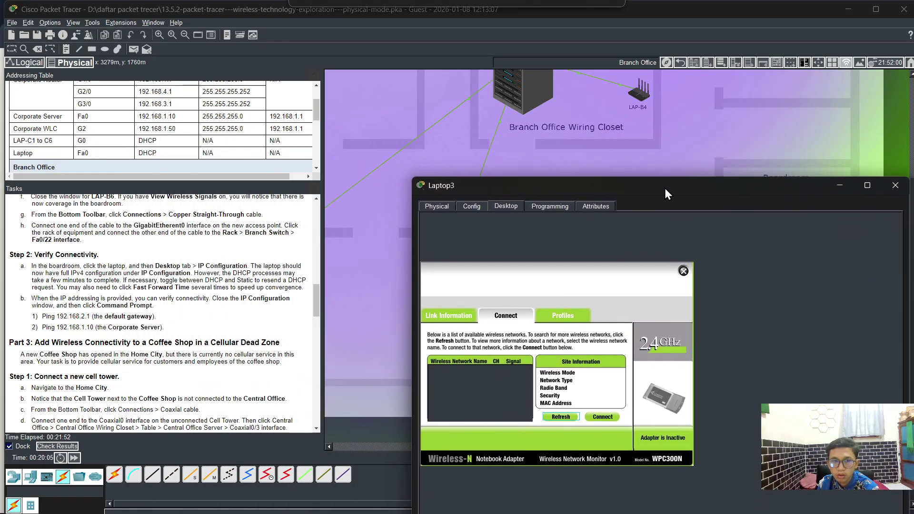
# Step: Try to connect the boardroom laptop with the saved Academy wireless profile, and minimize the laptop's window
pyautogui.scroll(1, 260, 299)
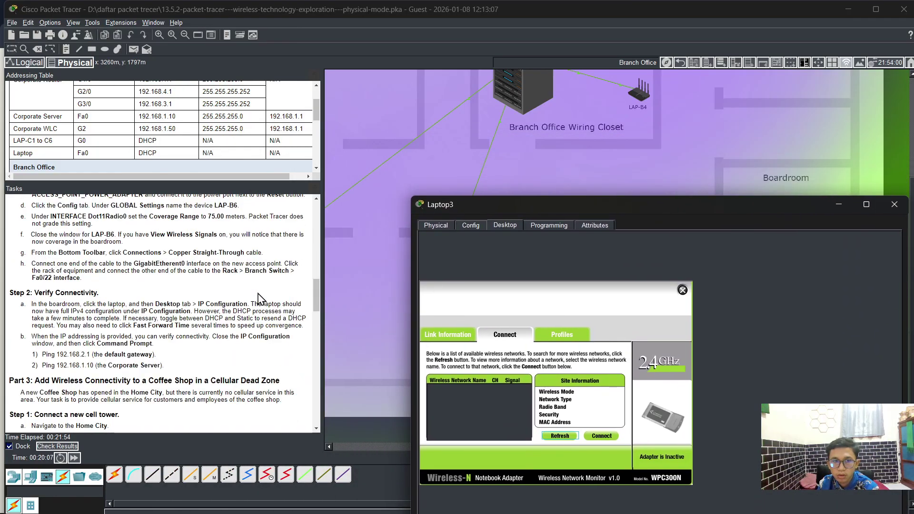
pyautogui.click(564, 333)
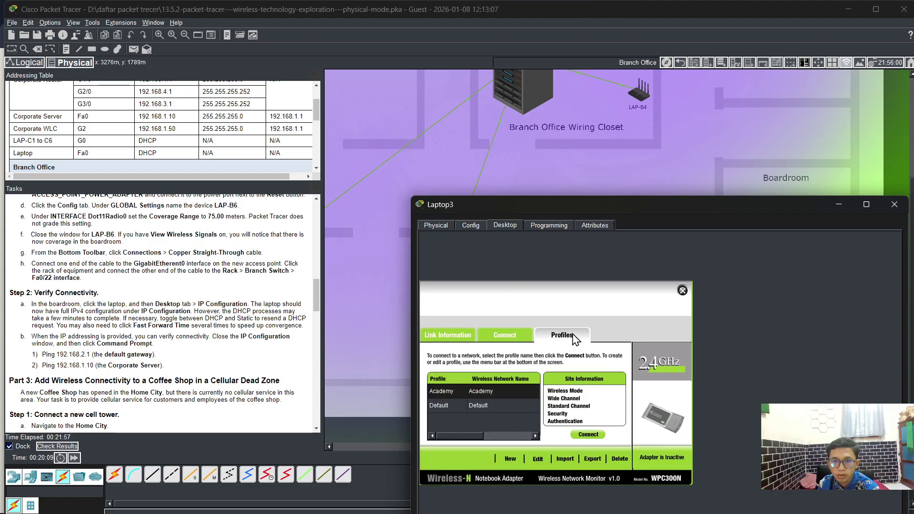
pyautogui.click(491, 391)
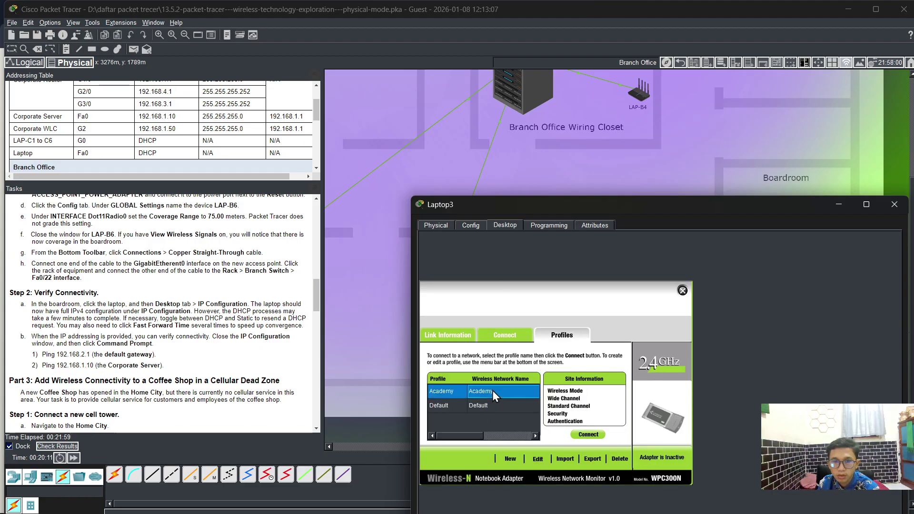
pyautogui.click(587, 434)
pyautogui.moveTo(661, 209); pyautogui.dragTo(427, 119)
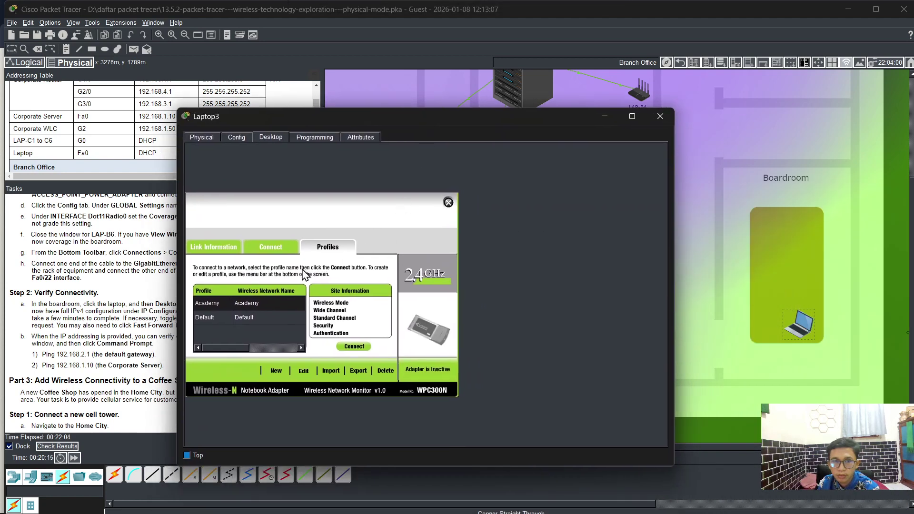
pyautogui.moveTo(527, 123); pyautogui.dragTo(560, 170)
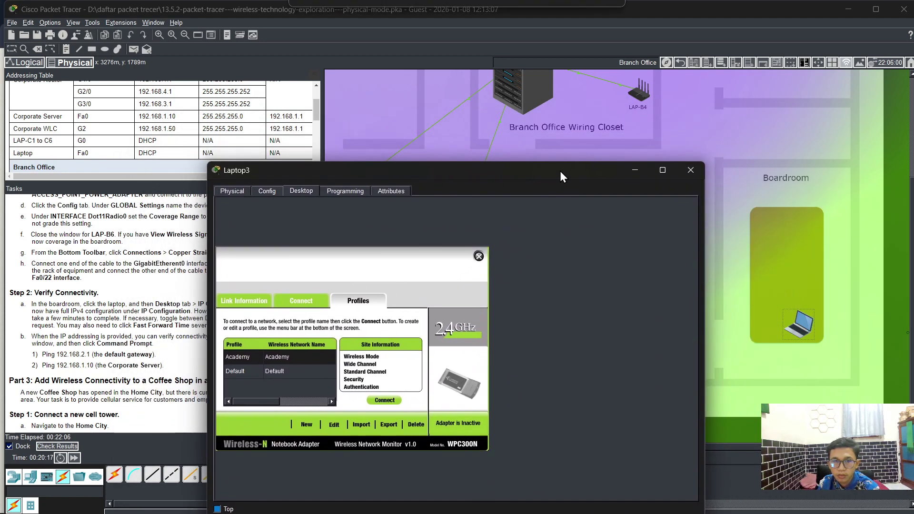
pyautogui.click(644, 170)
# Step: Review the global settings of LAP-B6 along with its GigabitEthernet0 and Dot11Radio0 interface settings
pyautogui.scroll(3, 633, 190)
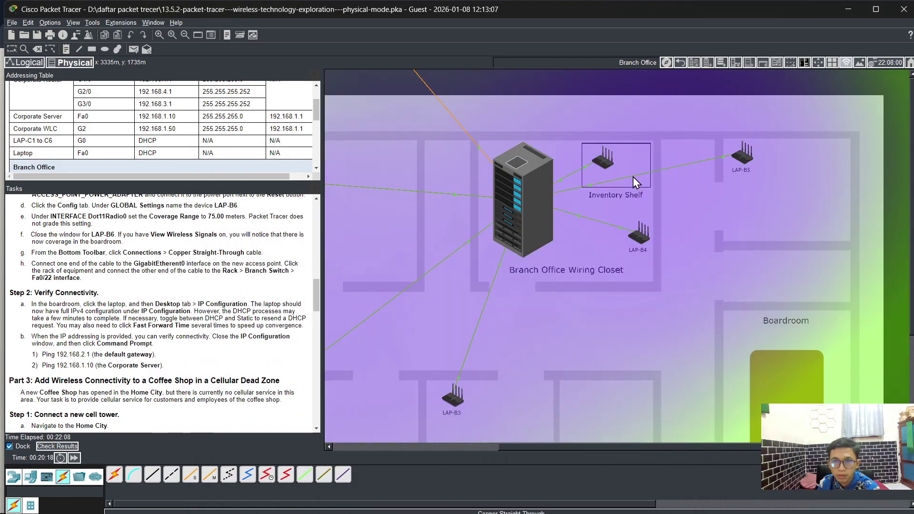
pyautogui.click(602, 158)
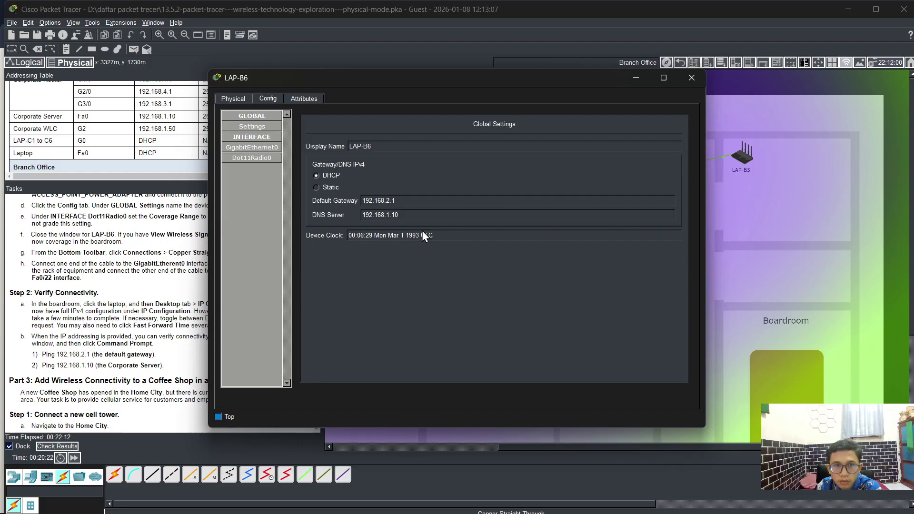
pyautogui.click(265, 127)
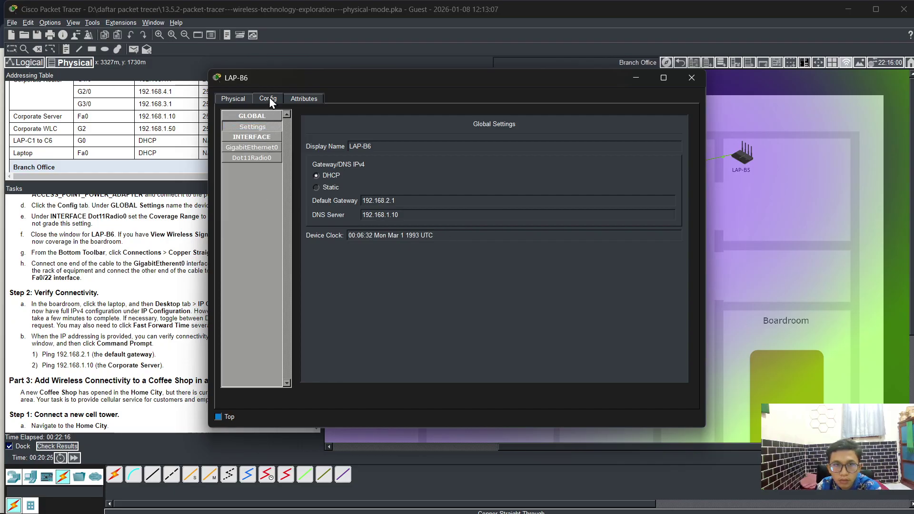
pyautogui.click(251, 148)
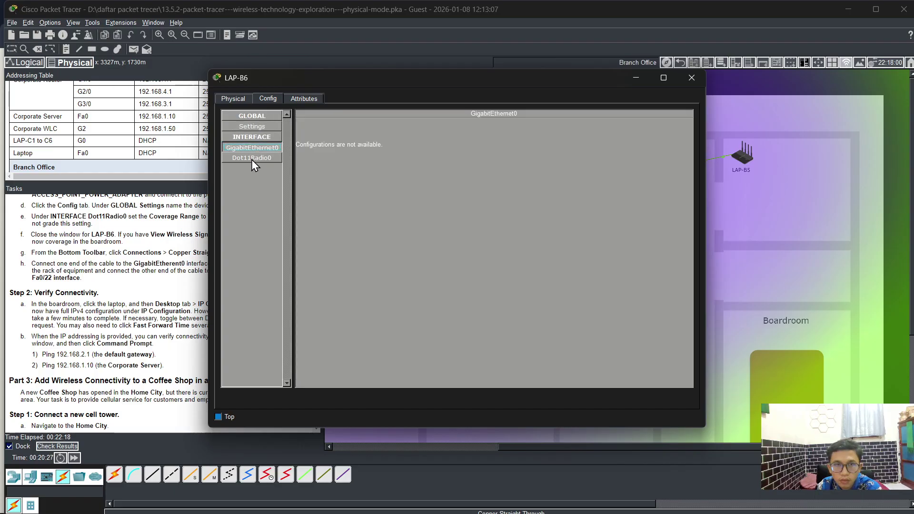
pyautogui.click(251, 159)
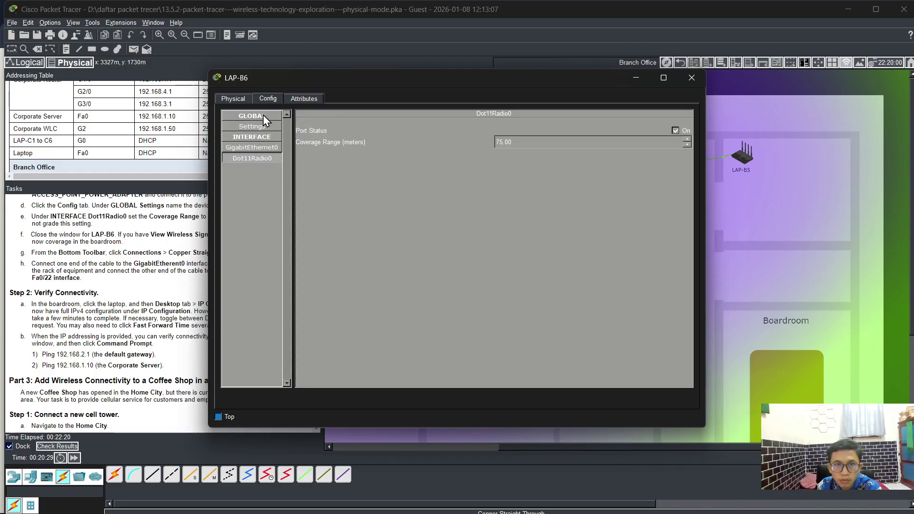
pyautogui.click(254, 127)
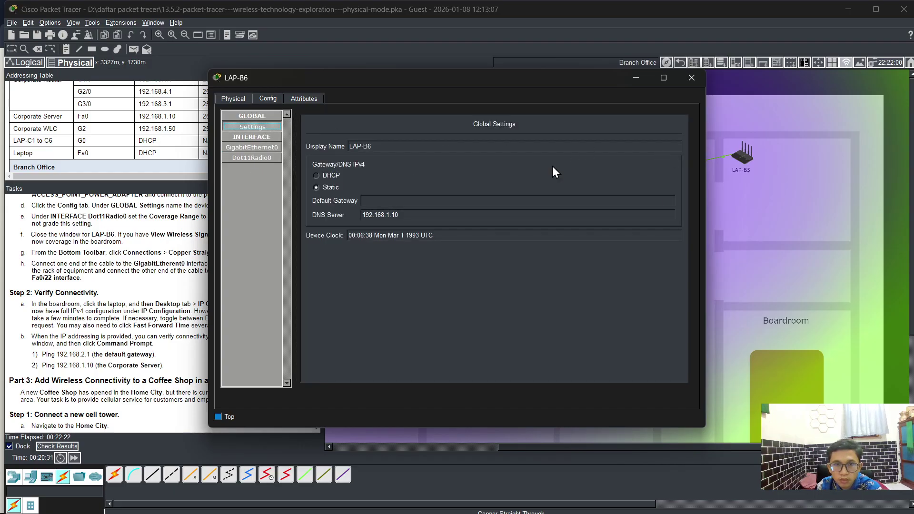
pyautogui.click(270, 147)
pyautogui.click(265, 125)
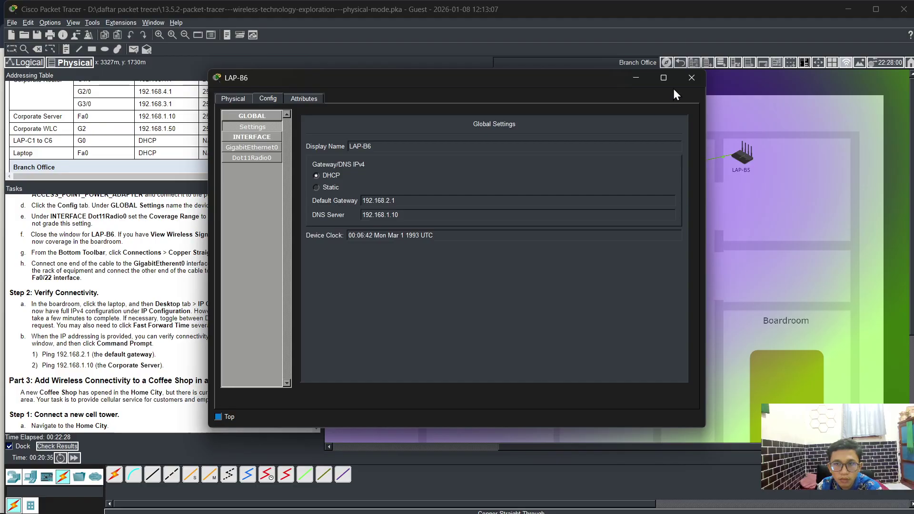
# Step: Close the LAP-B6 window, check the boardroom laptop's wireless link information and refresh its list of available networks
pyautogui.click(692, 78)
pyautogui.scroll(-3, 667, 251)
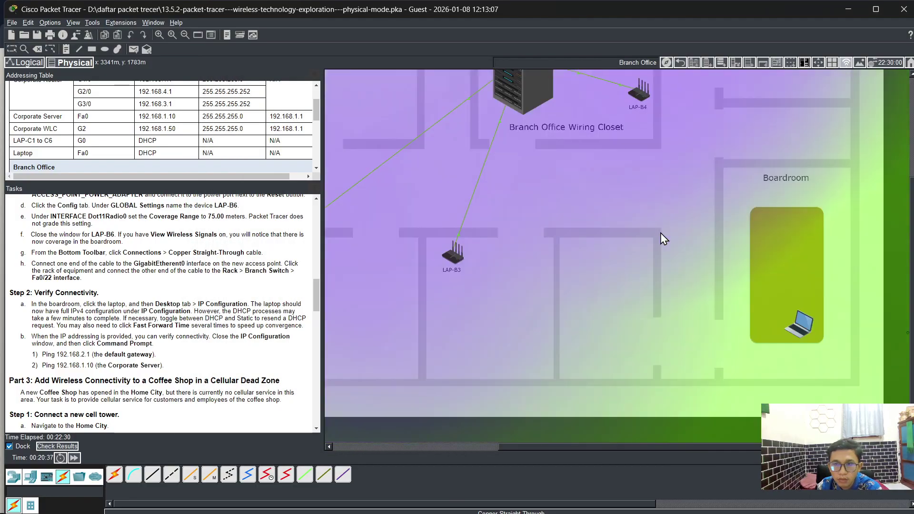
pyautogui.click(802, 333)
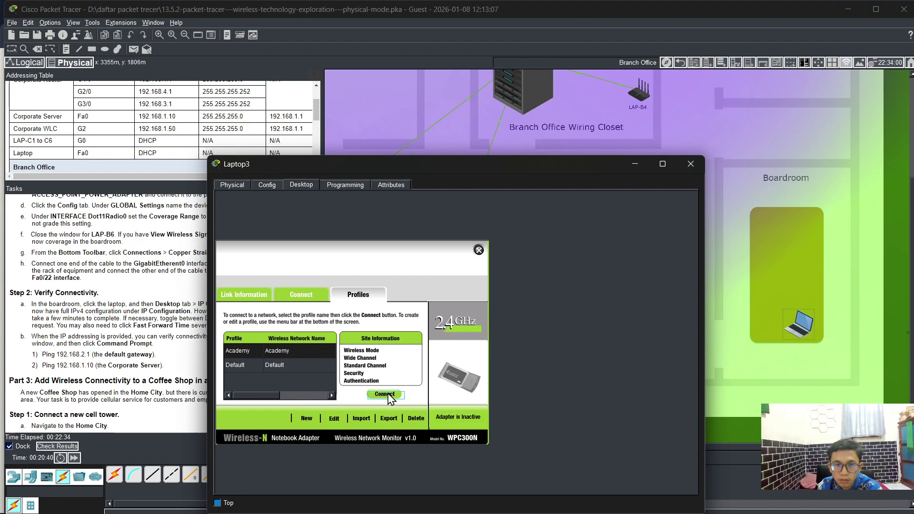
pyautogui.click(244, 295)
pyautogui.click(299, 295)
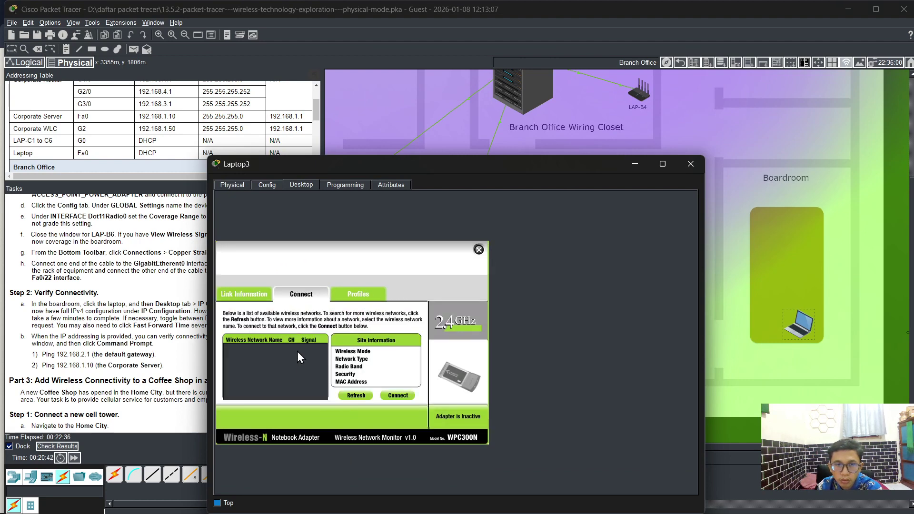
pyautogui.click(356, 395)
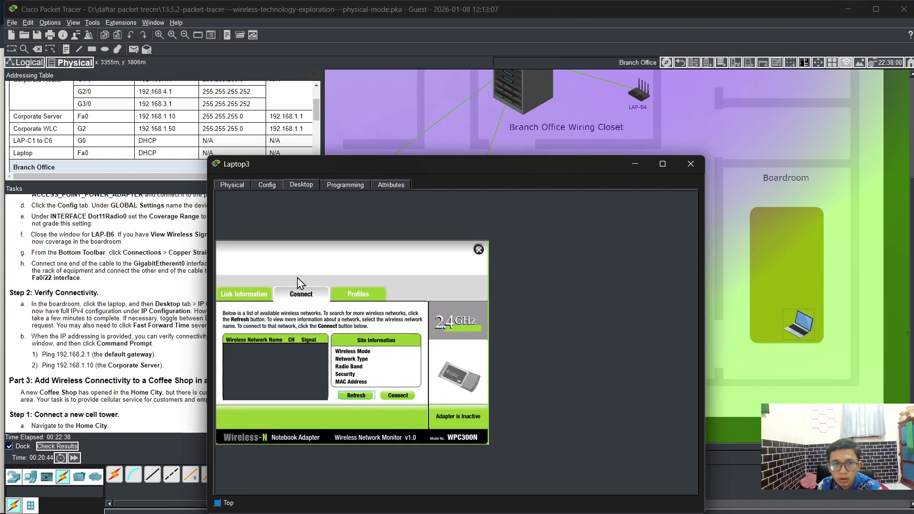
pyautogui.moveTo(474, 166); pyautogui.dragTo(517, 113)
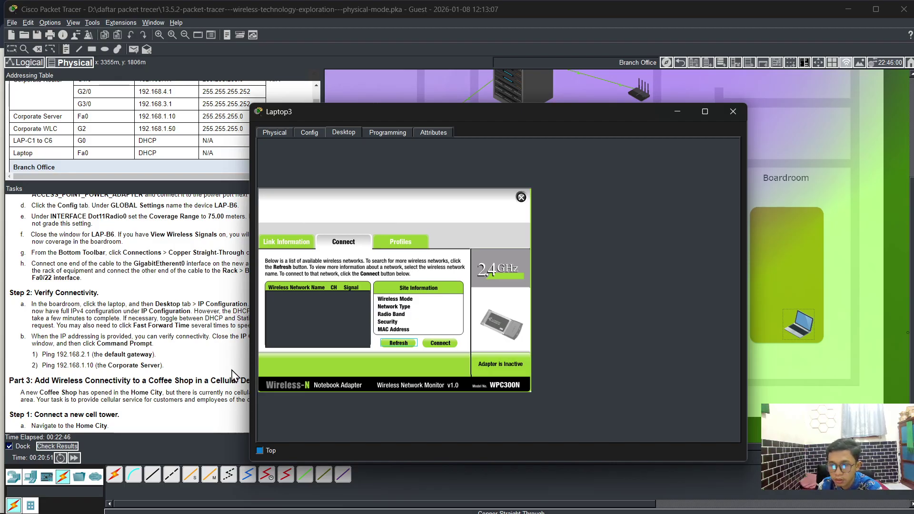
# Step: Fast-forward the simulation time five times to speed up network convergence
pyautogui.click(74, 458)
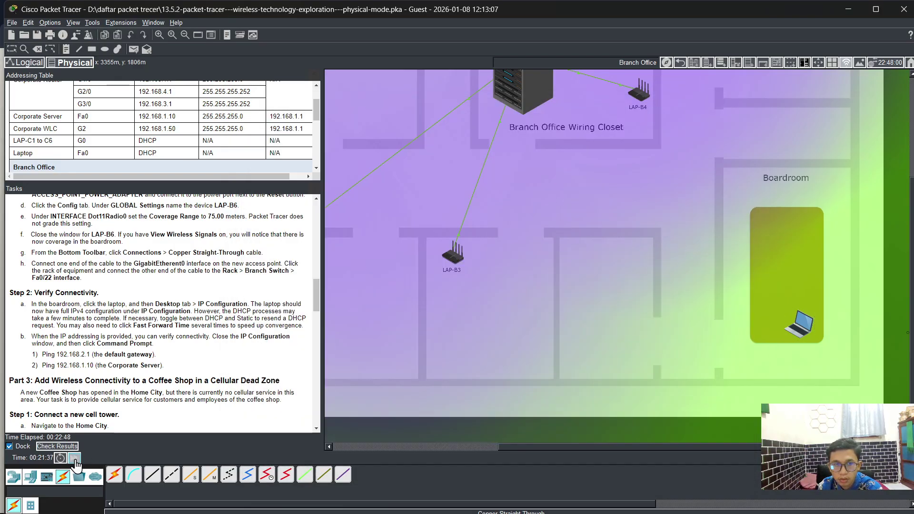
pyautogui.click(74, 458)
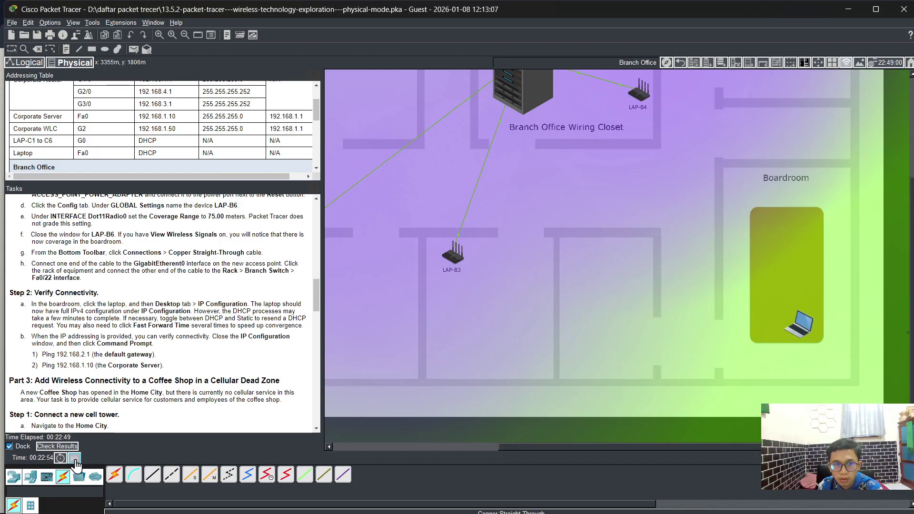
pyautogui.click(74, 458)
pyautogui.click(74, 457)
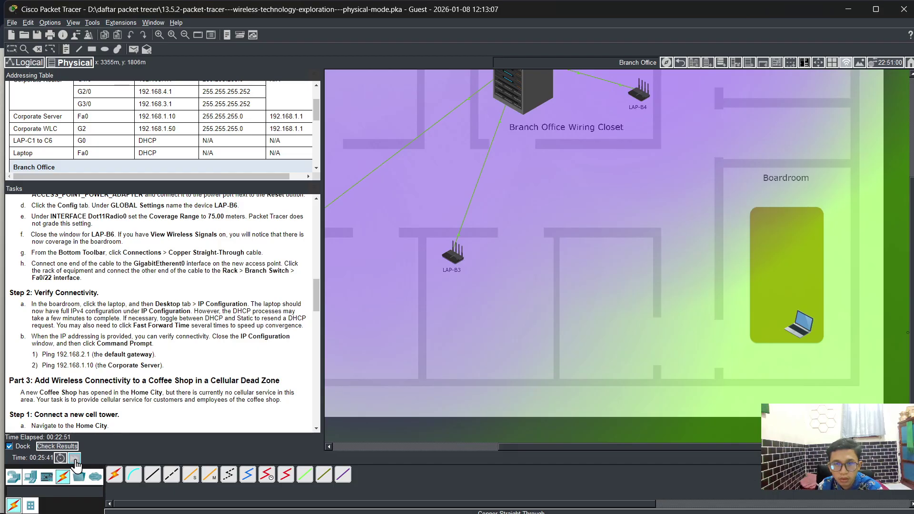
pyautogui.click(74, 458)
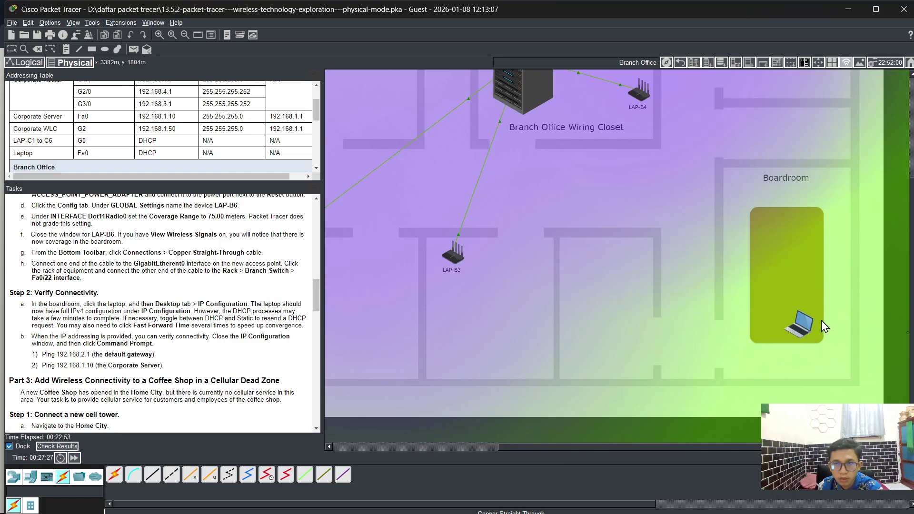
# Step: Open the laptop's saved Academy wireless profile for editing, exit the profile setup, and close PC Wireless and the laptop window
pyautogui.click(801, 324)
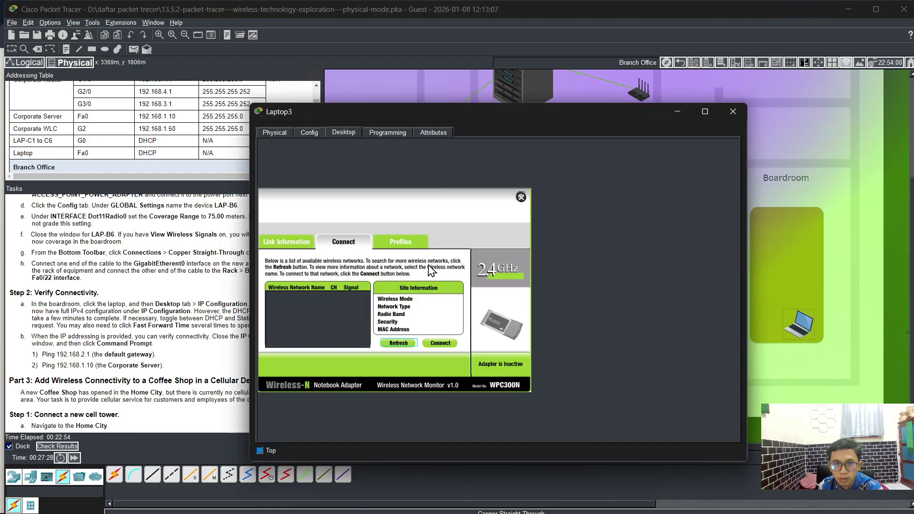
pyautogui.click(412, 242)
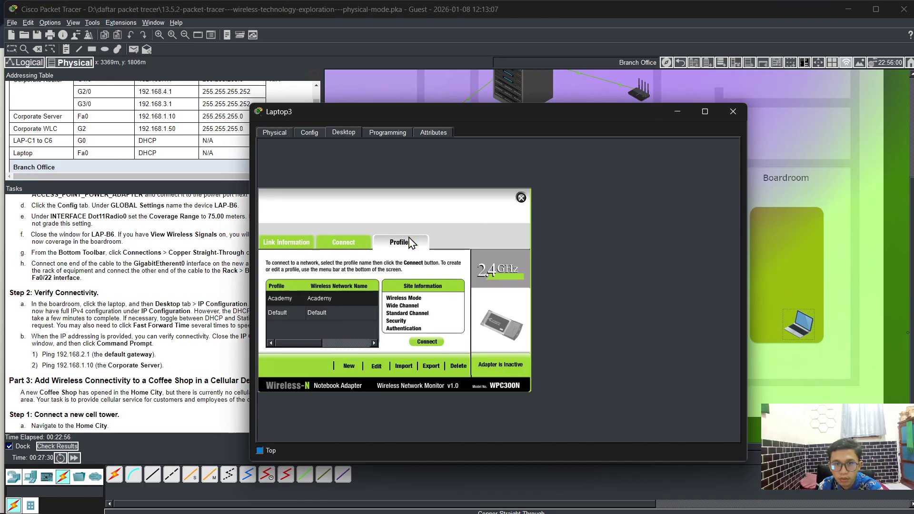
pyautogui.click(333, 299)
pyautogui.click(374, 368)
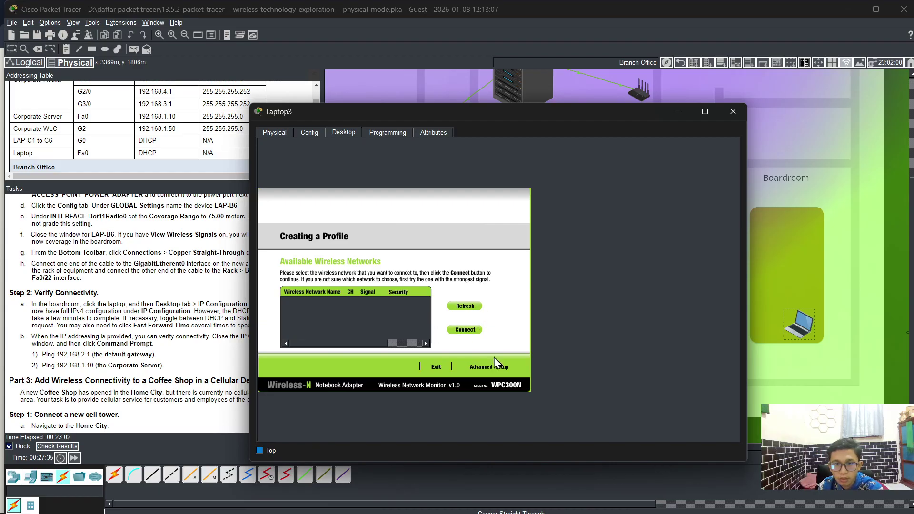
pyautogui.click(437, 368)
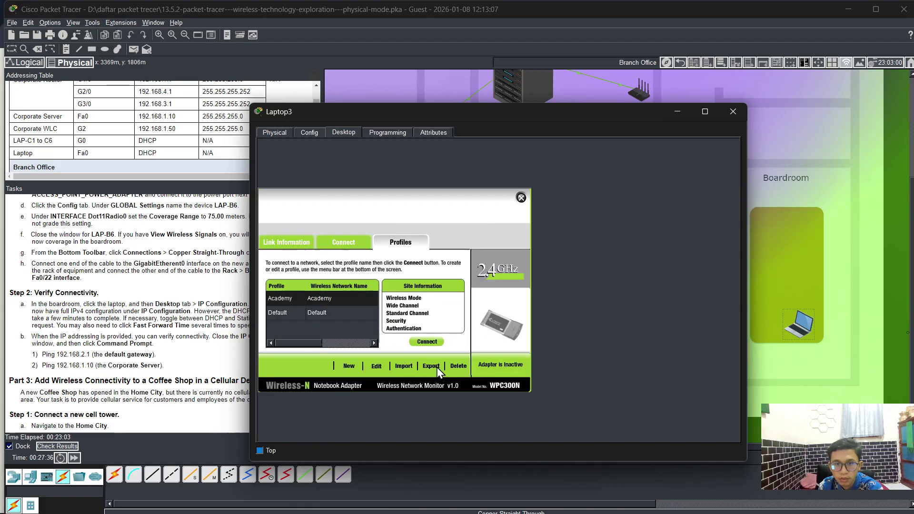
pyautogui.click(521, 197)
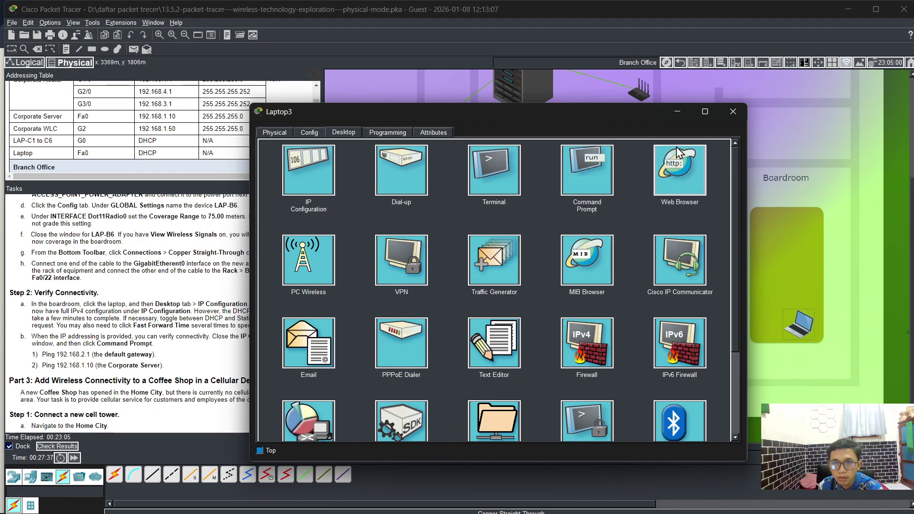
pyautogui.click(735, 115)
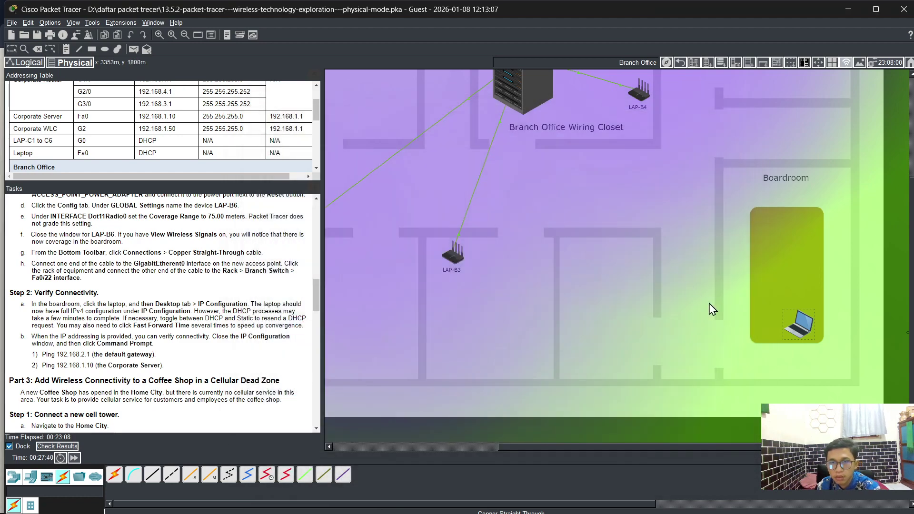
# Step: Examine the Branch Office access points and boardroom coverage, and read the task instructions for Parts 2 and 3
pyautogui.scroll(3, 714, 305)
pyautogui.scroll(-2, 714, 305)
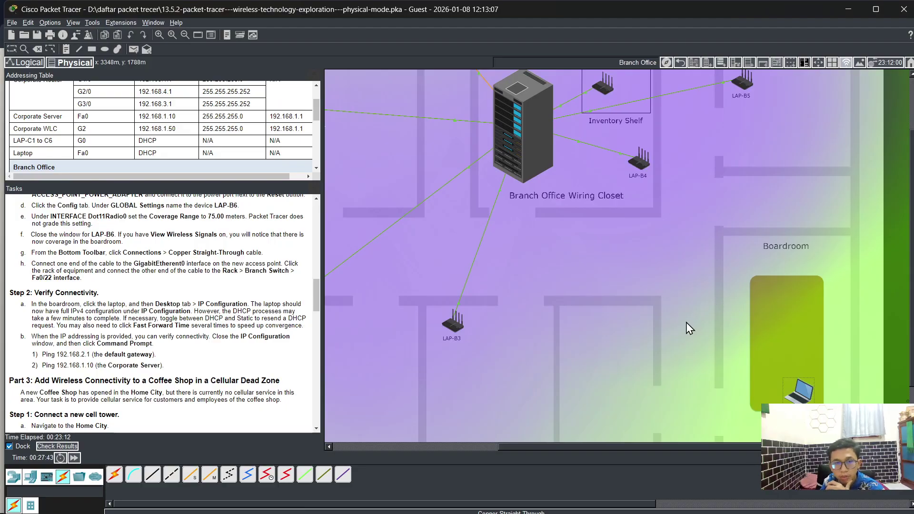
pyautogui.moveTo(803, 394)
pyautogui.mouseDown()
pyautogui.moveTo(765, 289)
pyautogui.moveTo(802, 395)
pyautogui.mouseUp()
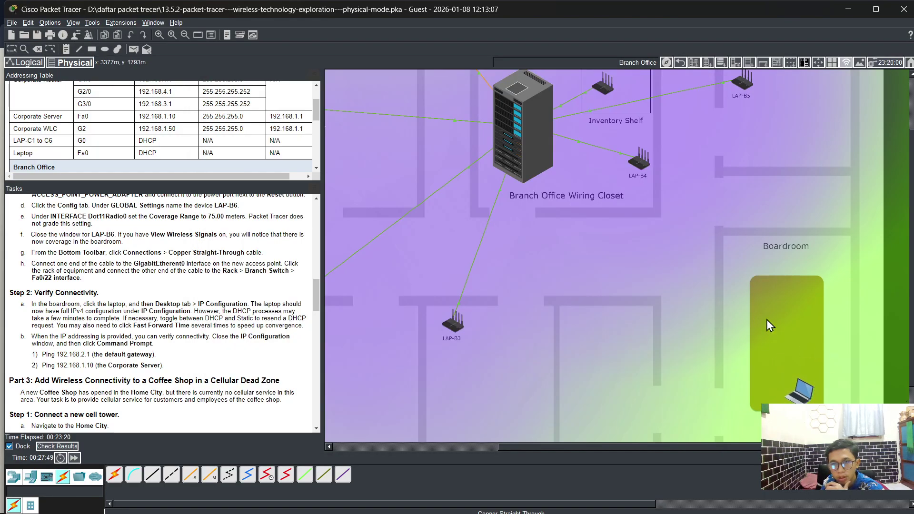
pyautogui.scroll(3, 601, 174)
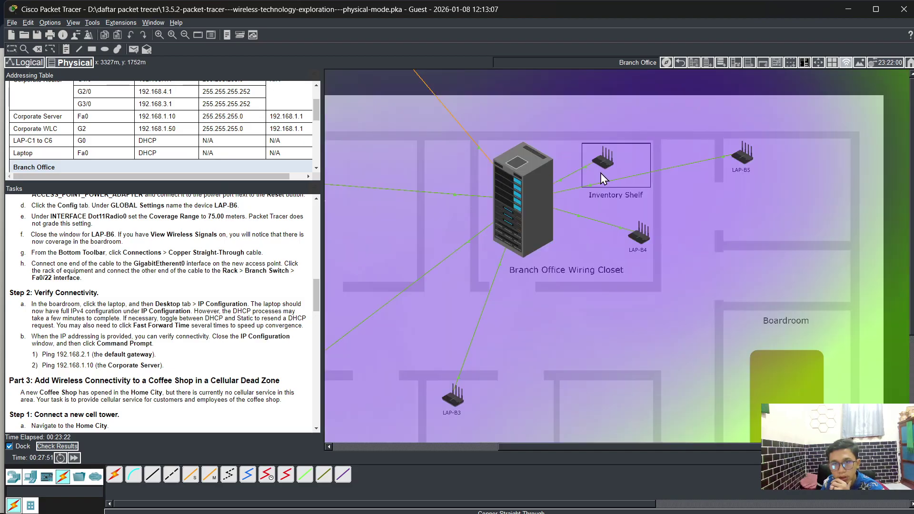
pyautogui.scroll(-5, 601, 172)
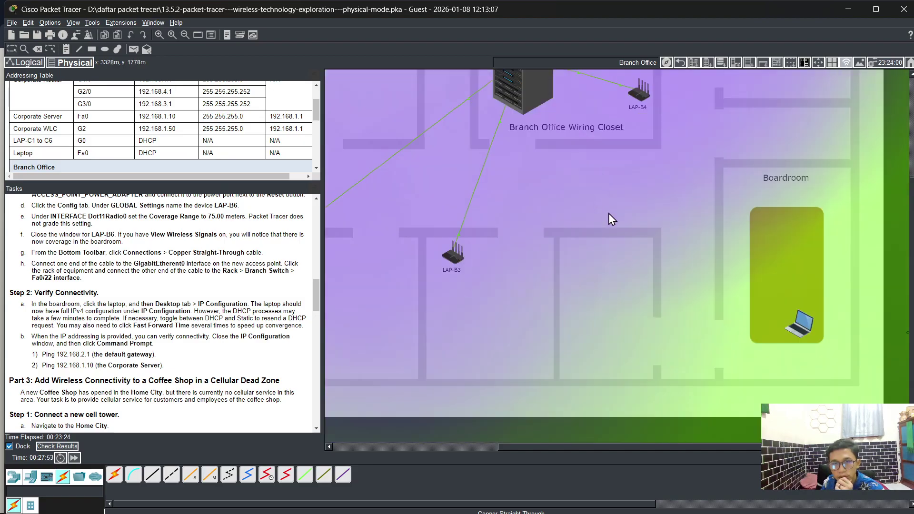
pyautogui.scroll(3, 819, 296)
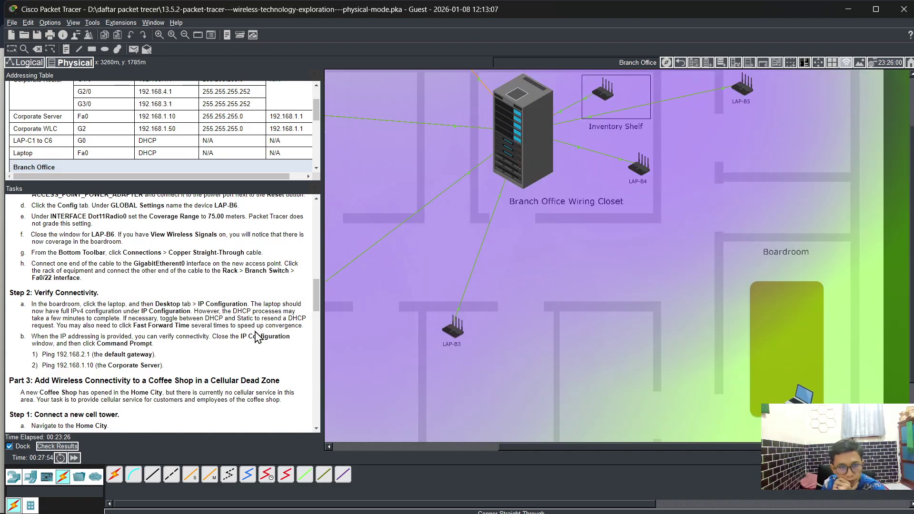
pyautogui.scroll(-1, 142, 391)
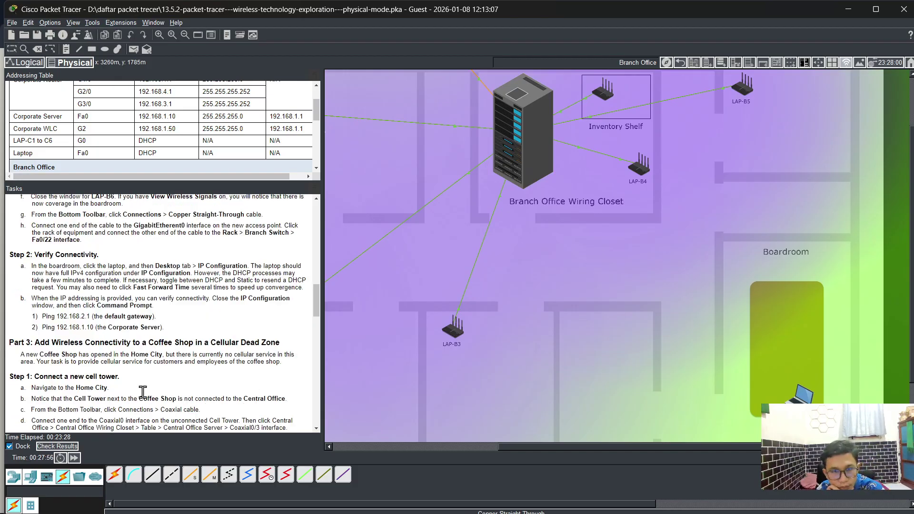
pyautogui.scroll(-2, 143, 391)
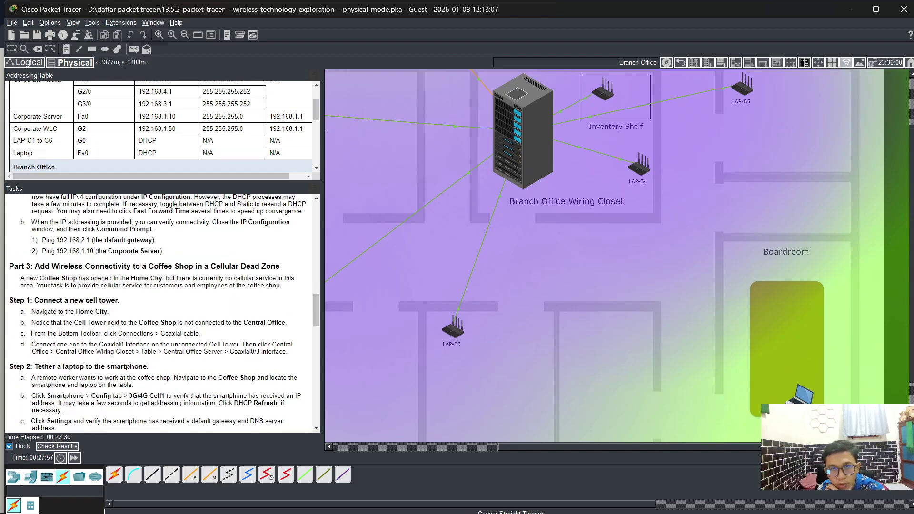
# Step: Move the laptop from the boardroom to the Inventory Shelf and list its available wireless networks in PC Wireless
pyautogui.moveTo(805, 395); pyautogui.dragTo(619, 129)
pyautogui.click(620, 130)
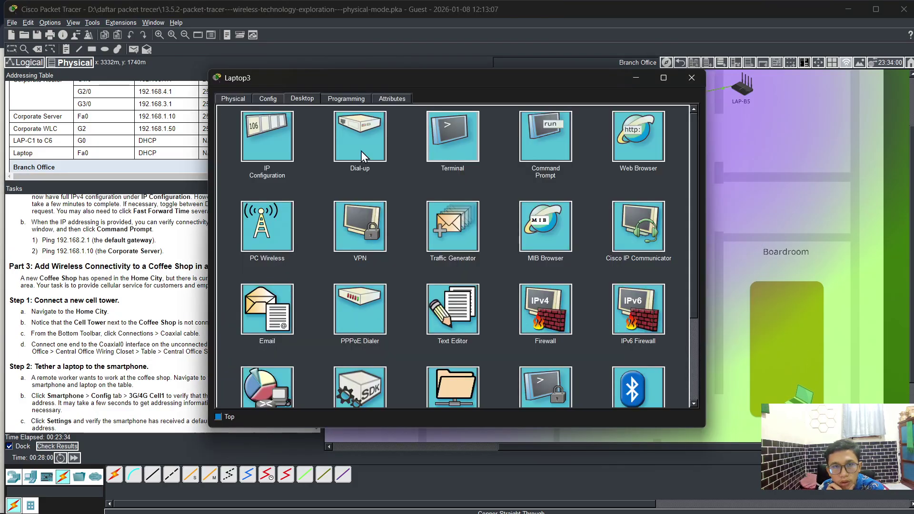
pyautogui.click(267, 226)
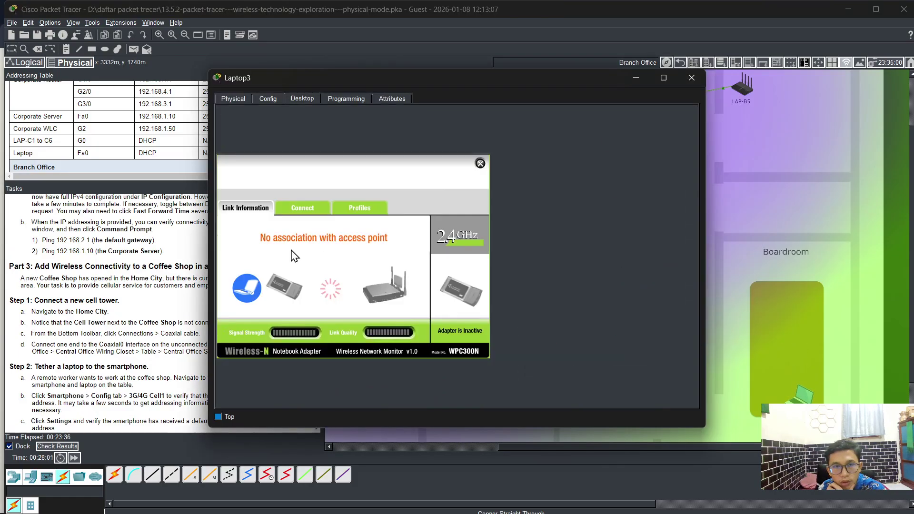
pyautogui.click(302, 208)
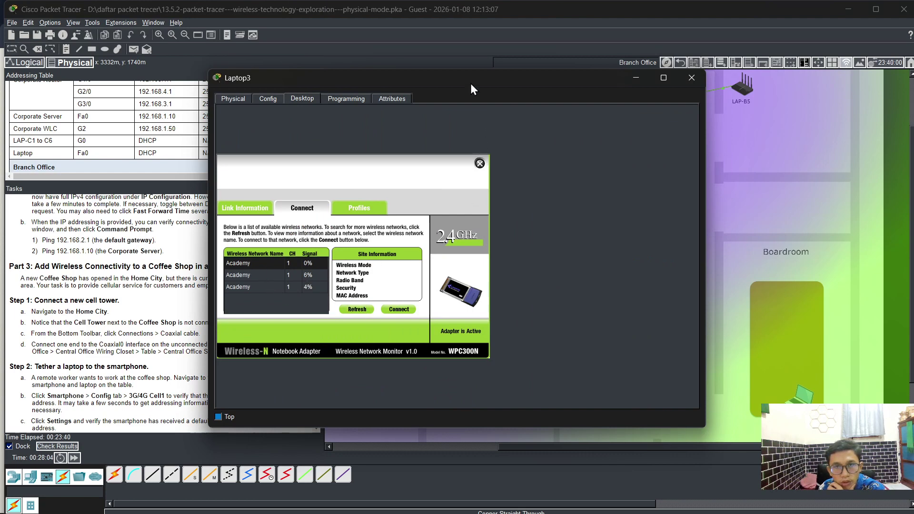
pyautogui.moveTo(470, 84); pyautogui.dragTo(311, 124)
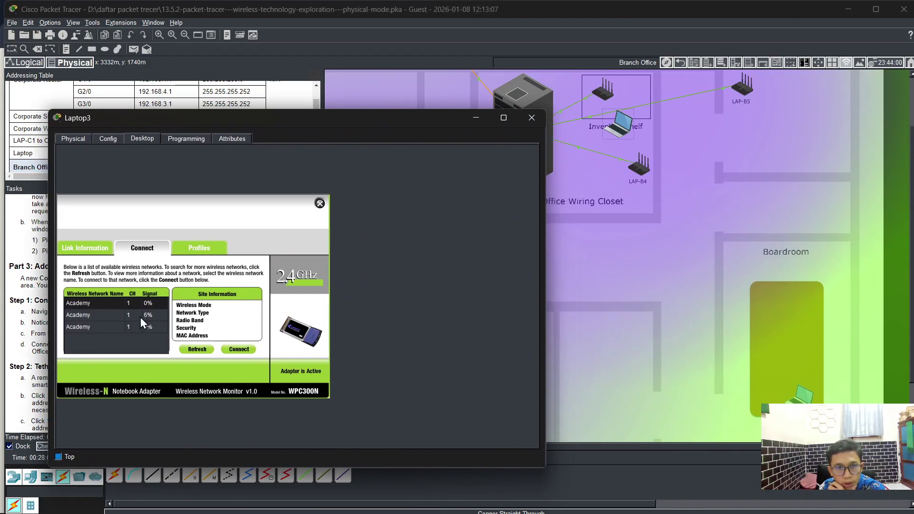
# Step: Try to connect the relocated laptop with the saved Academy wireless profile
pyautogui.click(190, 249)
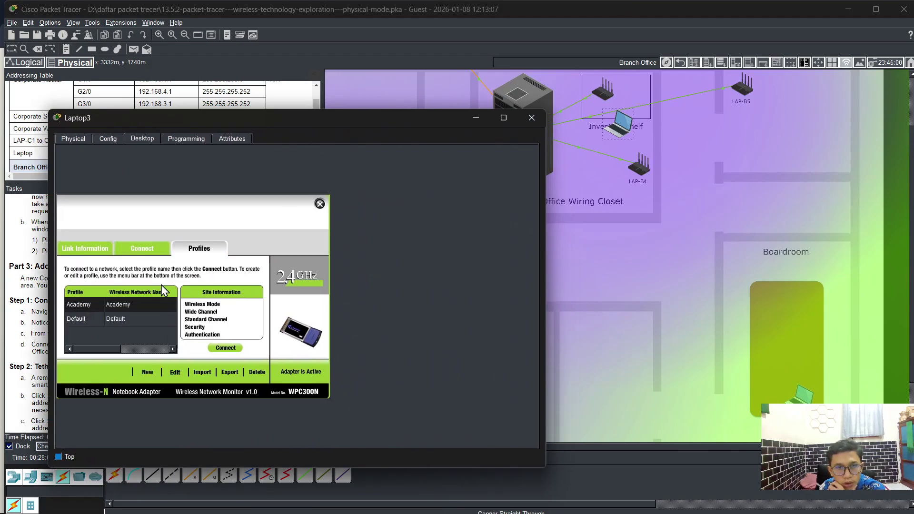
pyautogui.click(117, 301)
pyautogui.click(225, 348)
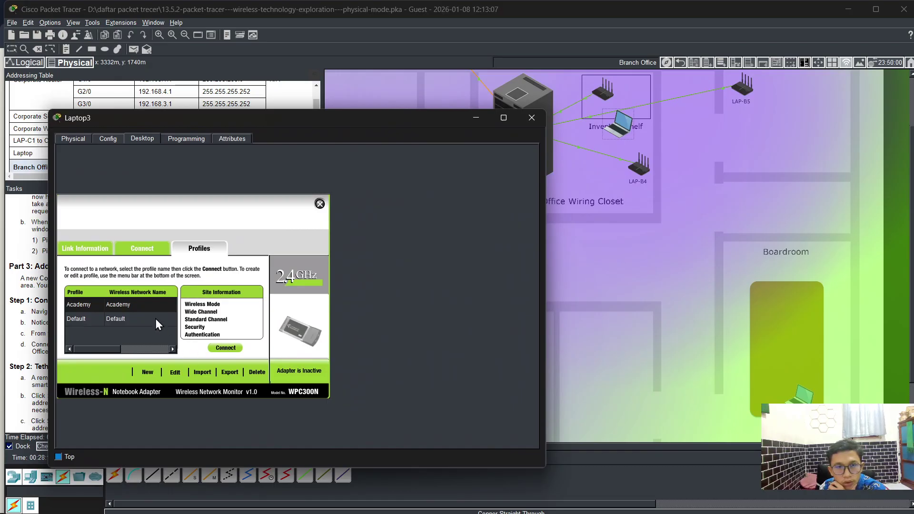
# Step: Connect the laptop to the second Academy entry in the list of available wireless networks
pyautogui.click(156, 255)
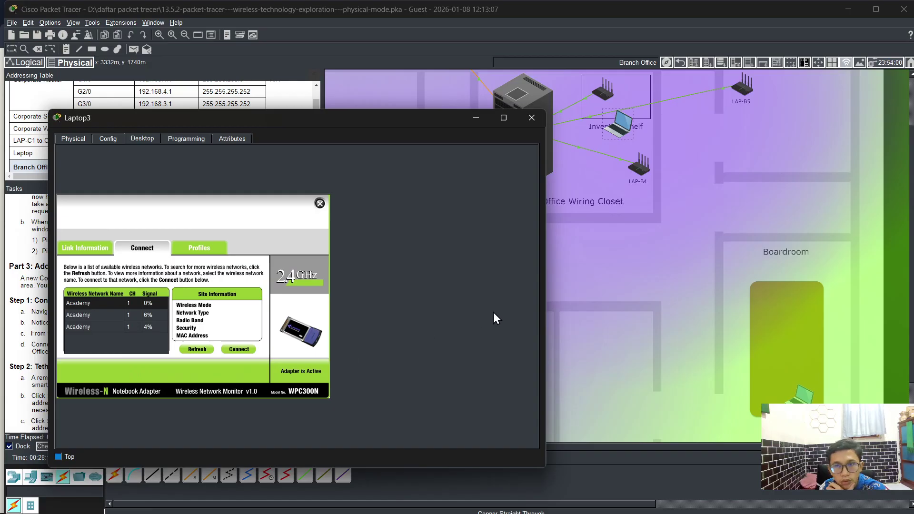
pyautogui.click(119, 314)
pyautogui.click(232, 349)
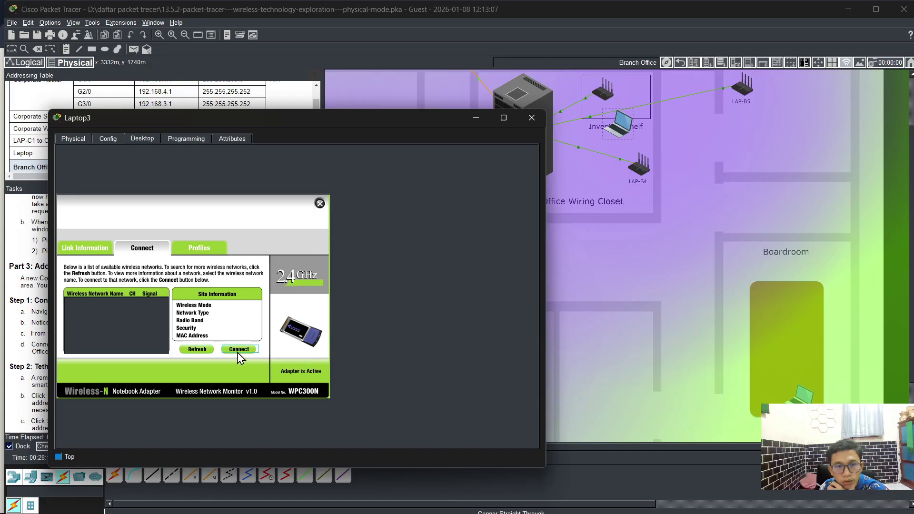
pyautogui.click(239, 354)
pyautogui.click(291, 306)
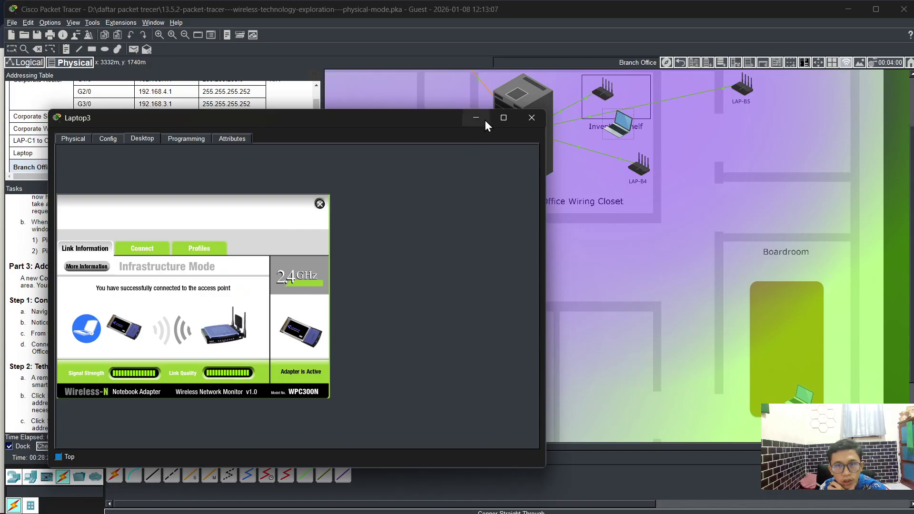
# Step: Test the laptop's wireless link back on the boardroom table, and return the laptop to the Inventory Shelf
pyautogui.click(530, 119)
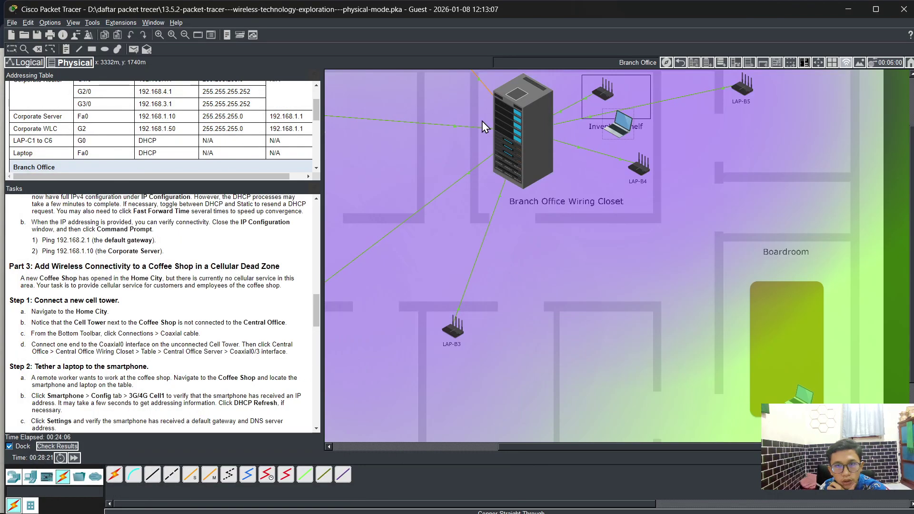
pyautogui.moveTo(612, 125); pyautogui.dragTo(797, 397)
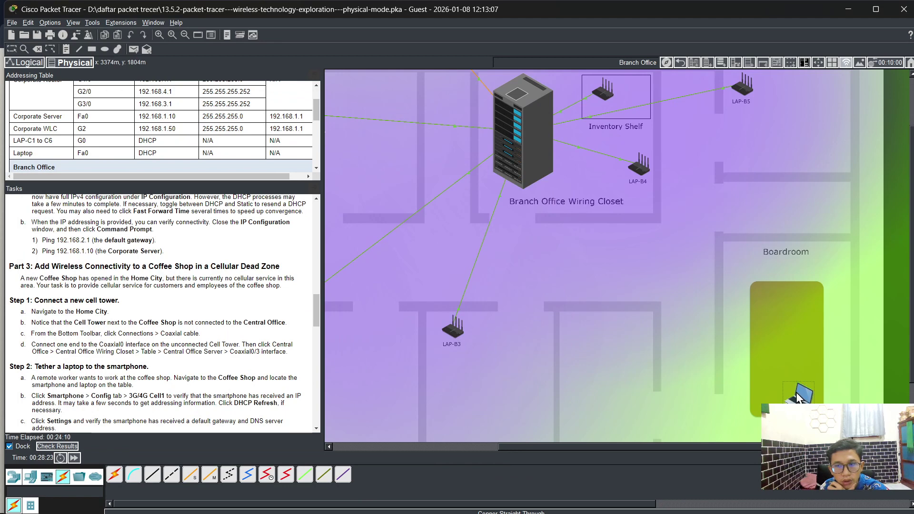
pyautogui.click(798, 398)
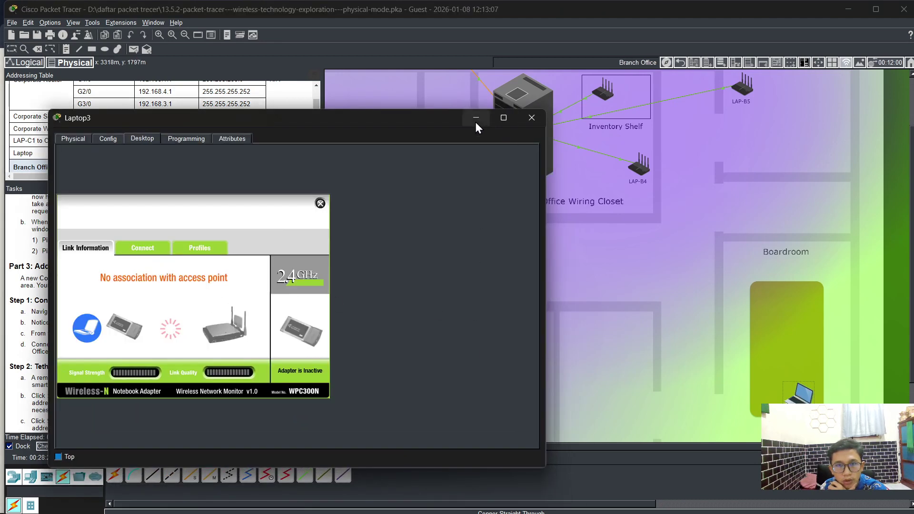
pyautogui.click(475, 122)
pyautogui.moveTo(800, 396); pyautogui.dragTo(640, 110)
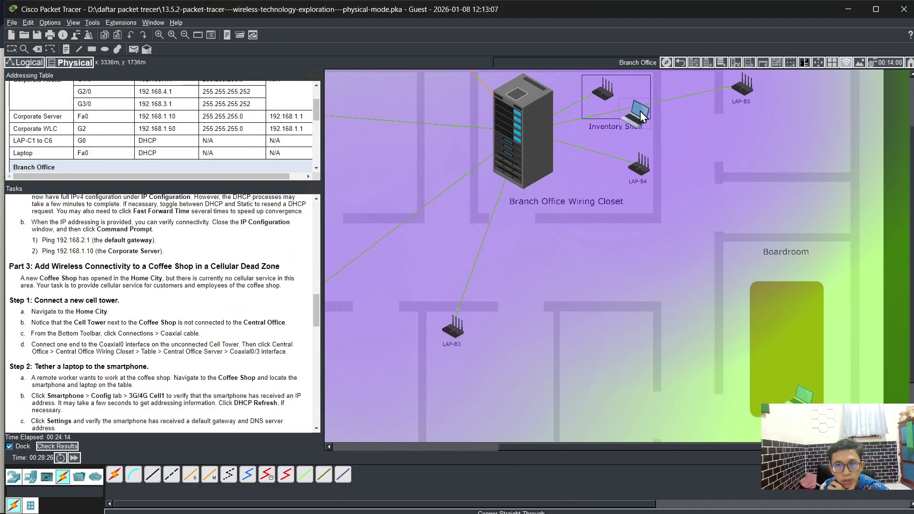
# Step: Try to connect the Inventory Shelf laptop with the saved Academy wireless profile, and check its available networks and link information
pyautogui.click(634, 127)
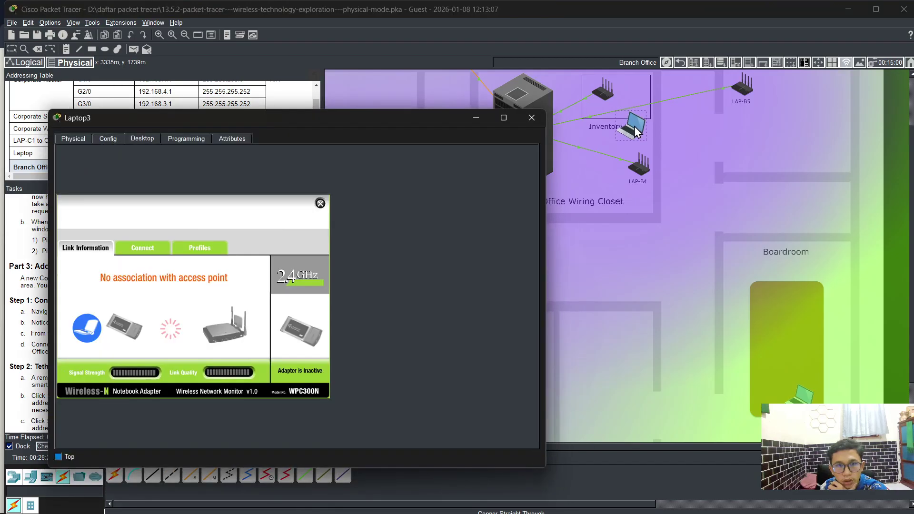
pyautogui.click(199, 251)
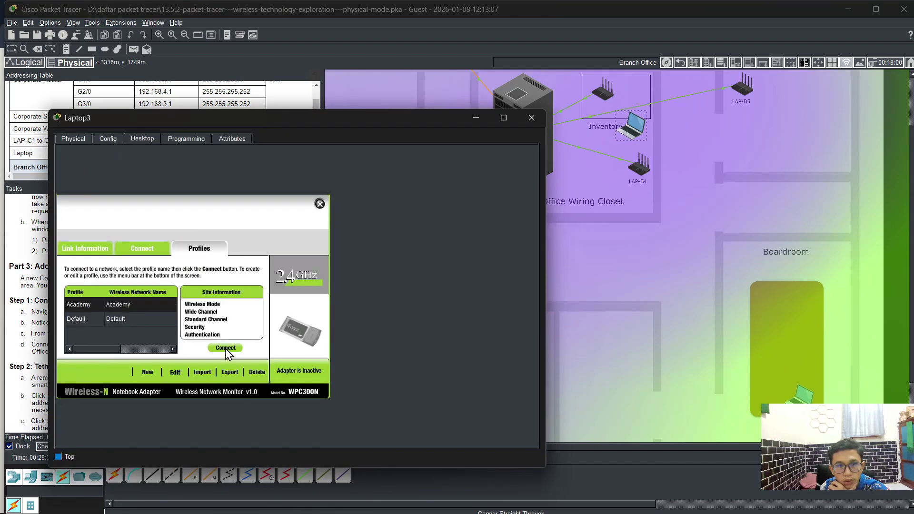
pyautogui.click(131, 306)
pyautogui.click(225, 348)
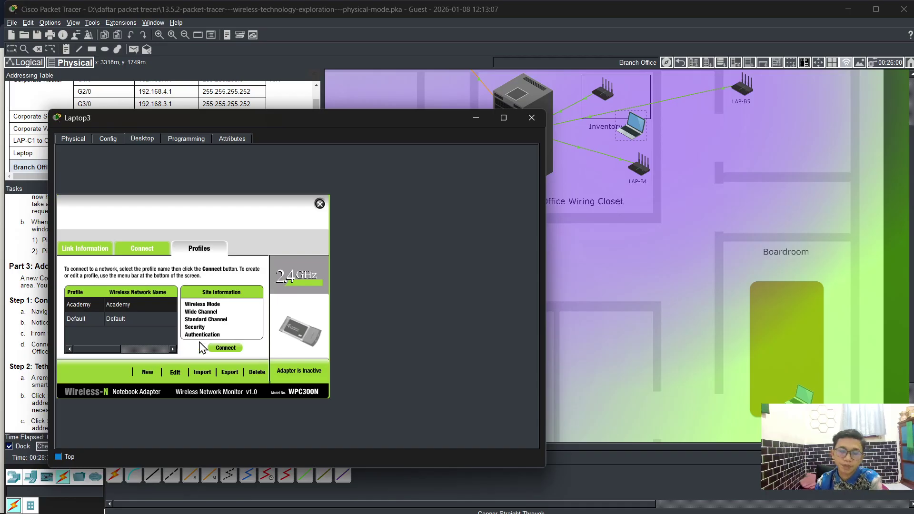
pyautogui.click(125, 251)
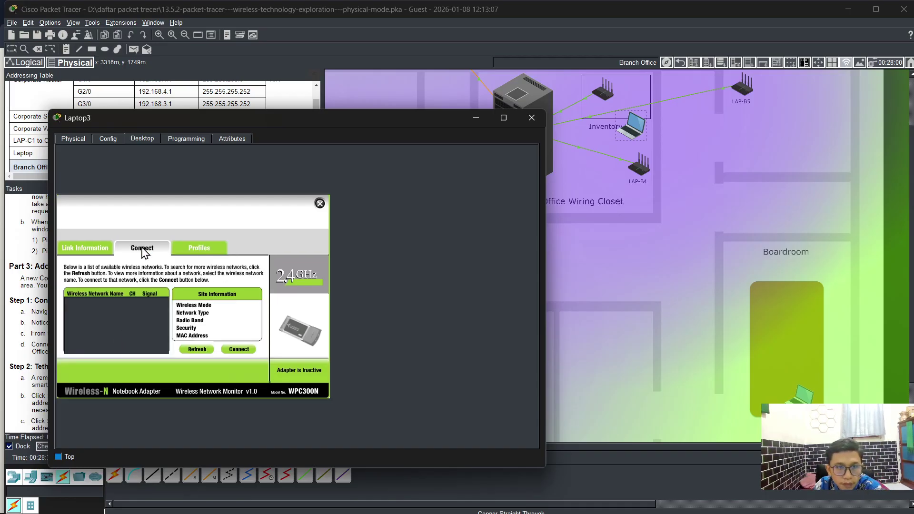
pyautogui.click(85, 251)
# Step: Retry the Academy profile connection on Laptop3, and fast-forward the simulation time twice
pyautogui.click(198, 251)
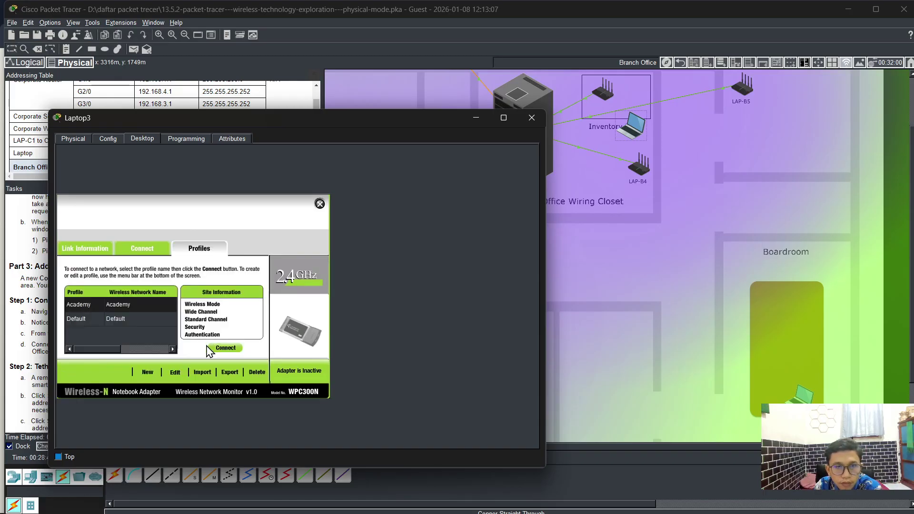
pyautogui.click(116, 302)
pyautogui.click(216, 349)
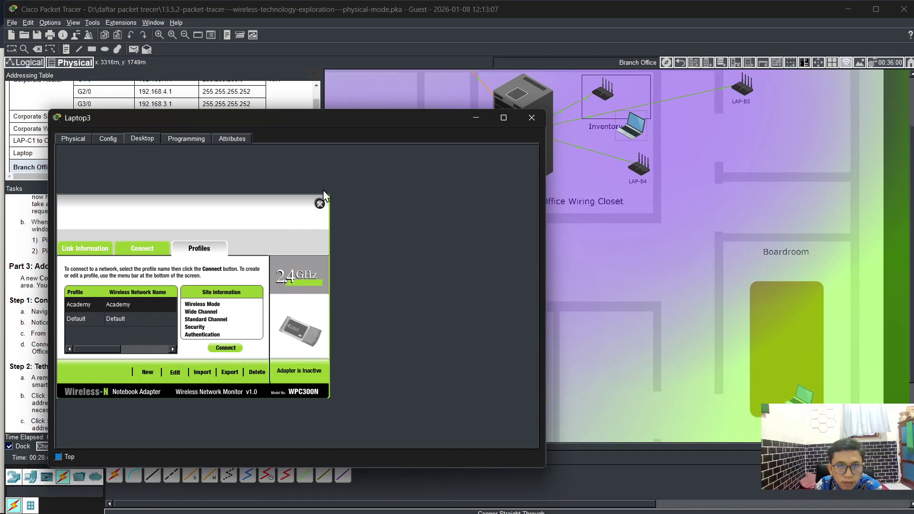
pyautogui.moveTo(261, 119); pyautogui.dragTo(602, 144)
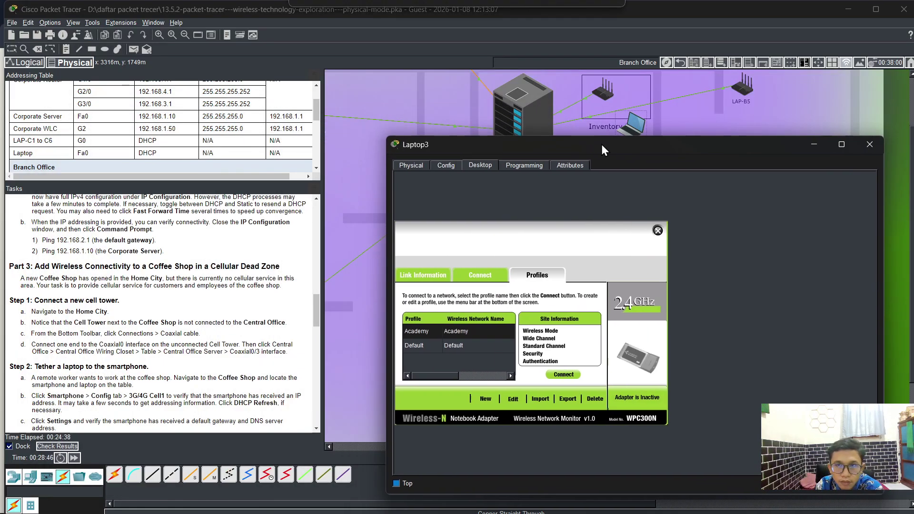
pyautogui.click(70, 460)
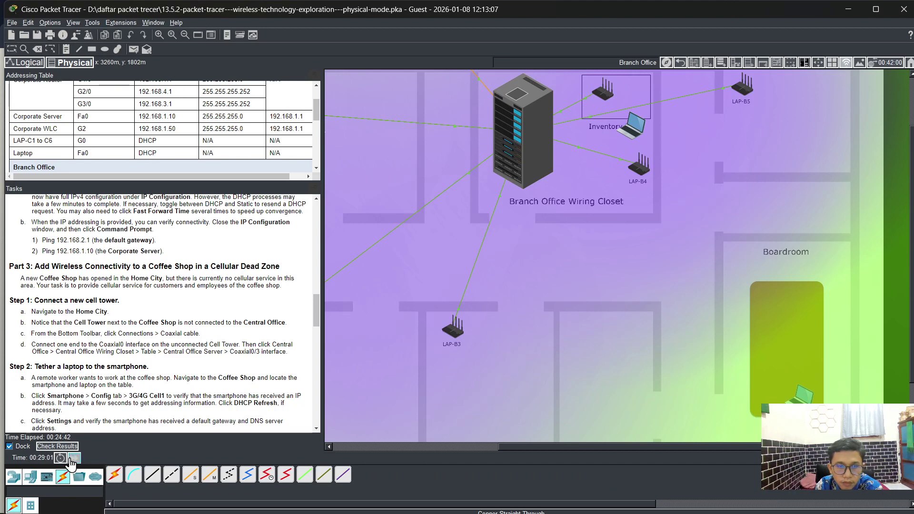
pyautogui.click(74, 459)
# Step: Try the Academy profile on Laptop3 again after the time skip, and refresh its list of available wireless networks
pyautogui.click(633, 133)
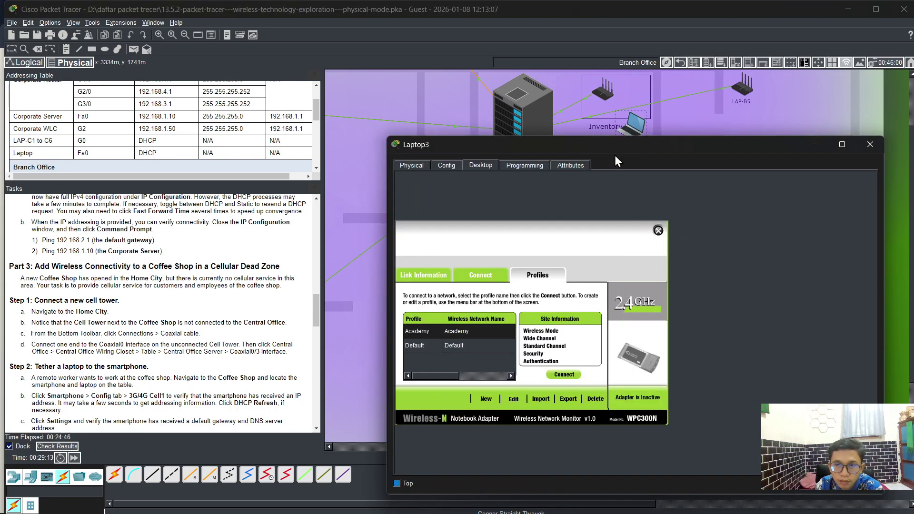
pyautogui.click(497, 333)
pyautogui.click(578, 376)
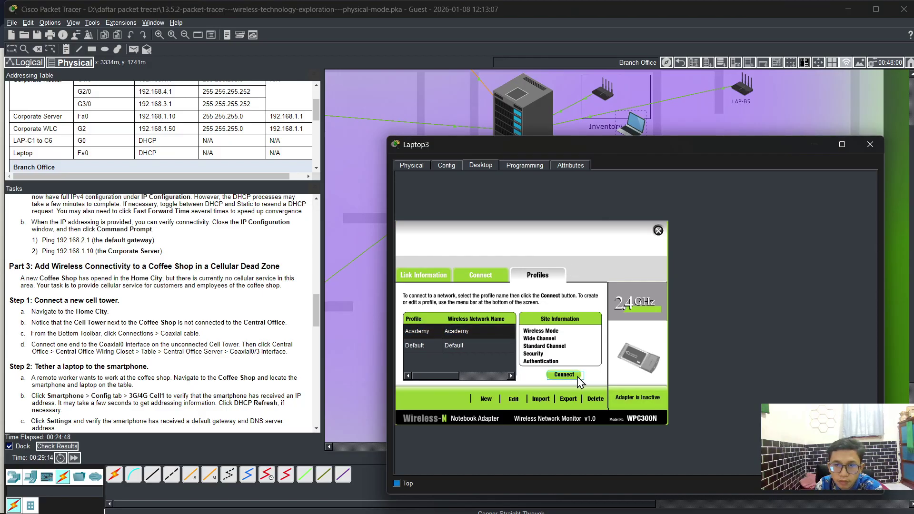
pyautogui.click(481, 279)
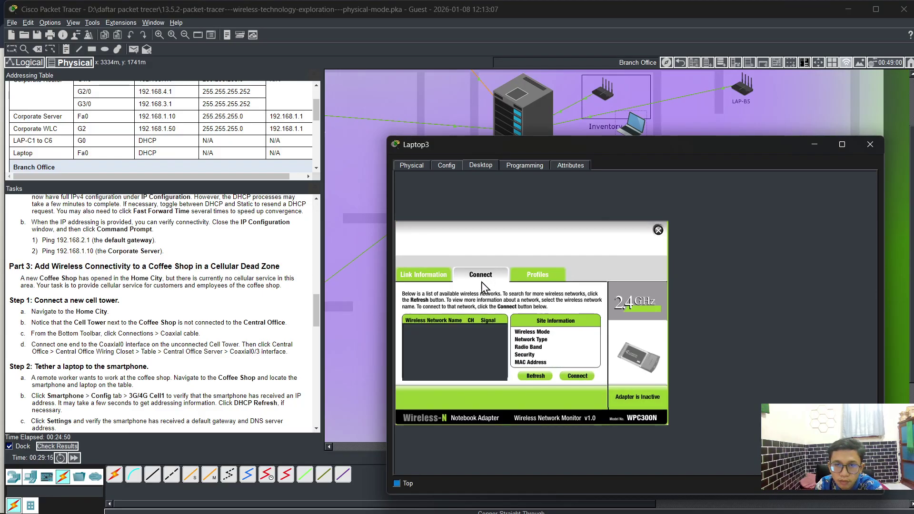
pyautogui.click(534, 375)
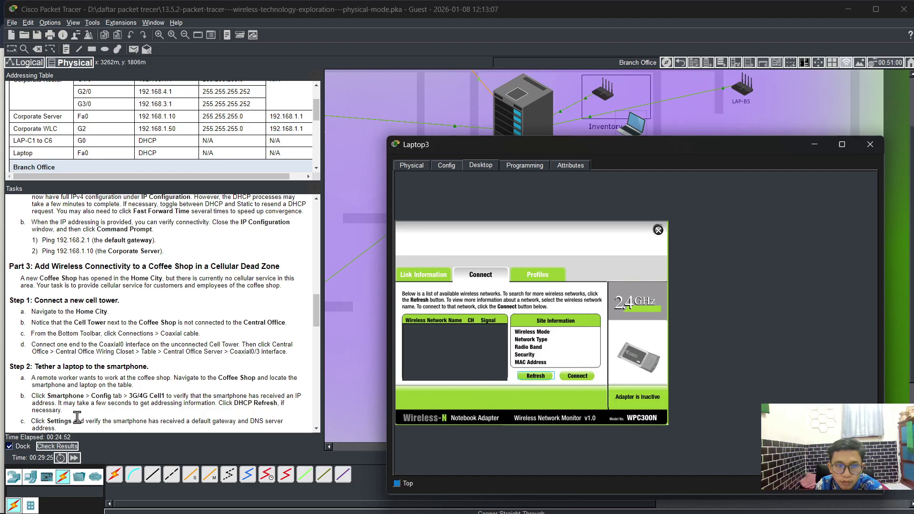
# Step: Fast-forward the simulation time repeatedly, and refresh Laptop3's list of available wireless networks
pyautogui.click(75, 458)
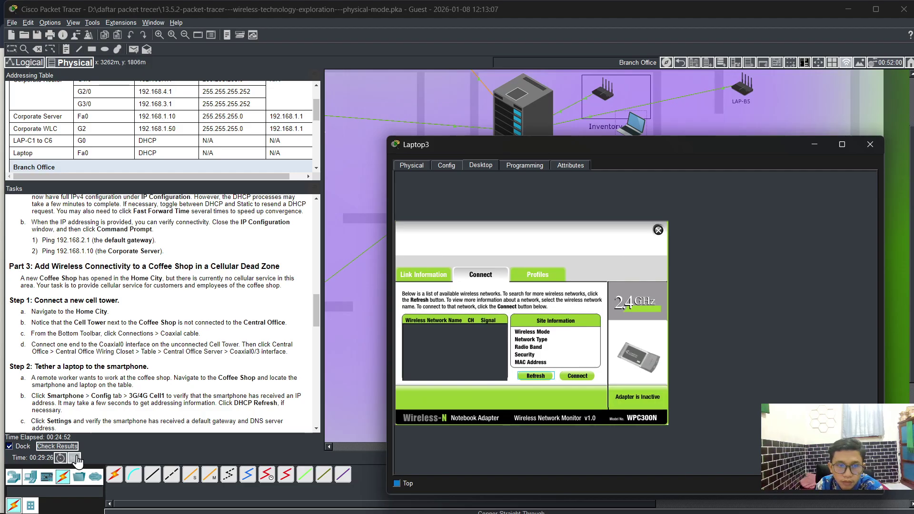
pyautogui.click(76, 458)
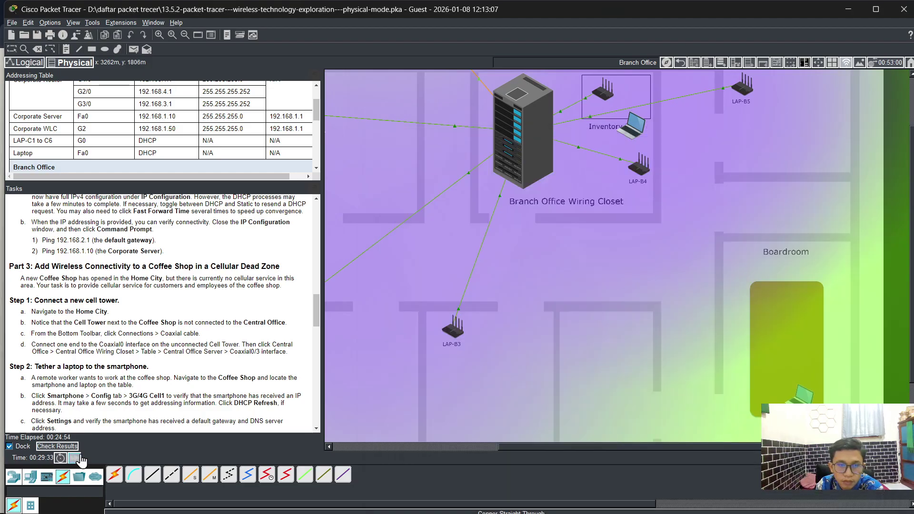
pyautogui.click(76, 459)
pyautogui.click(74, 459)
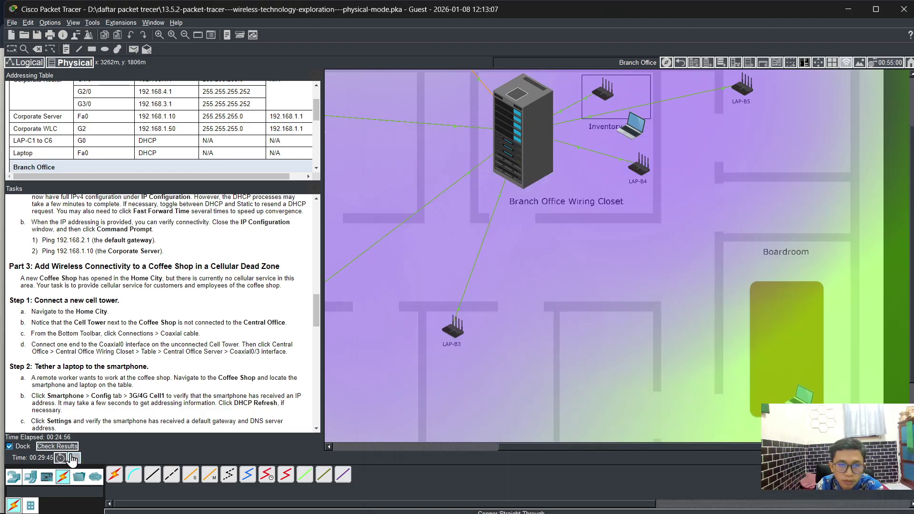
pyautogui.click(72, 460)
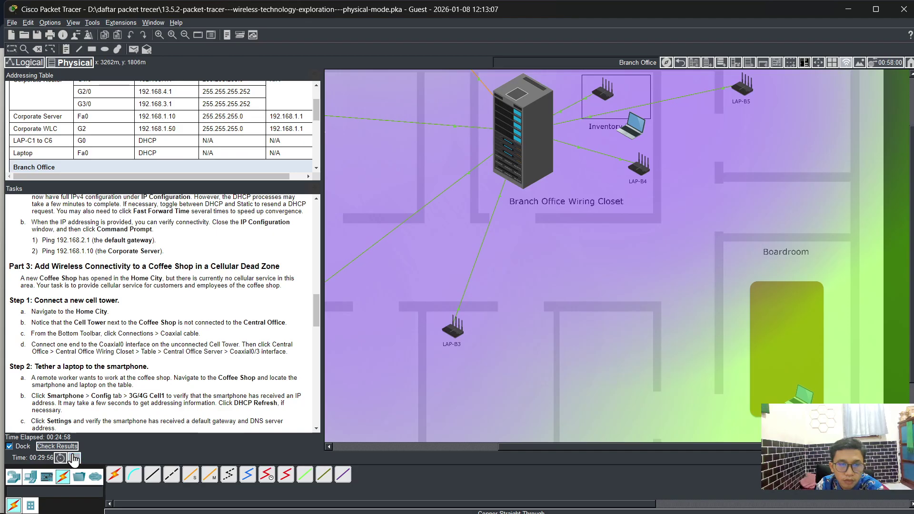
pyautogui.click(636, 127)
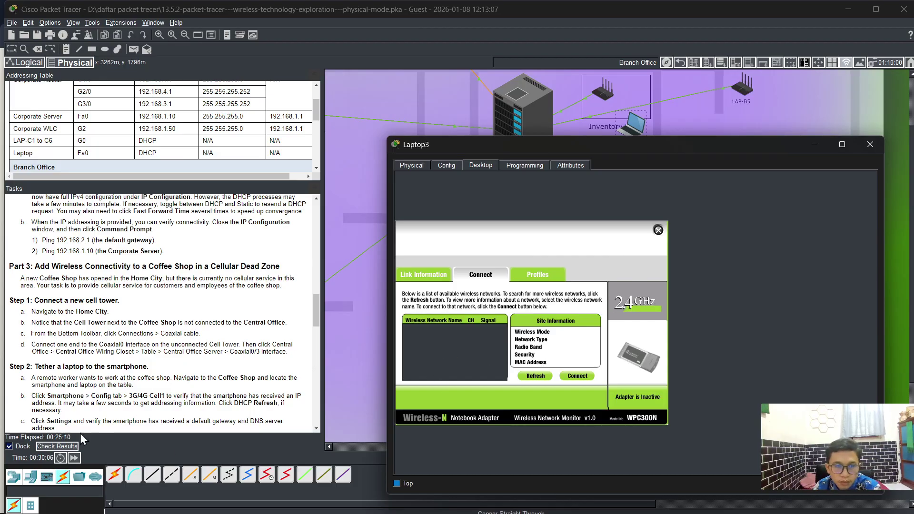
pyautogui.click(534, 376)
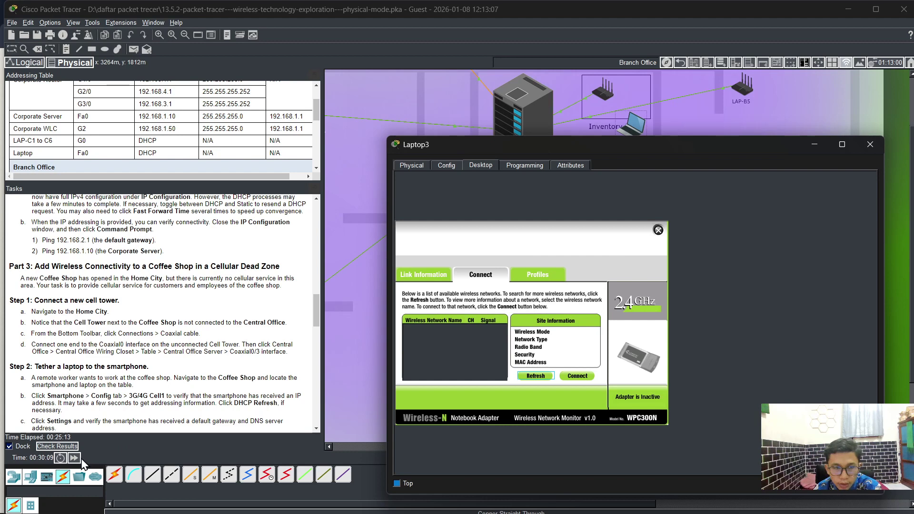
# Step: Attempt the Academy profile connection after another time skip, and fast-forward the simulation twice more
pyautogui.click(74, 458)
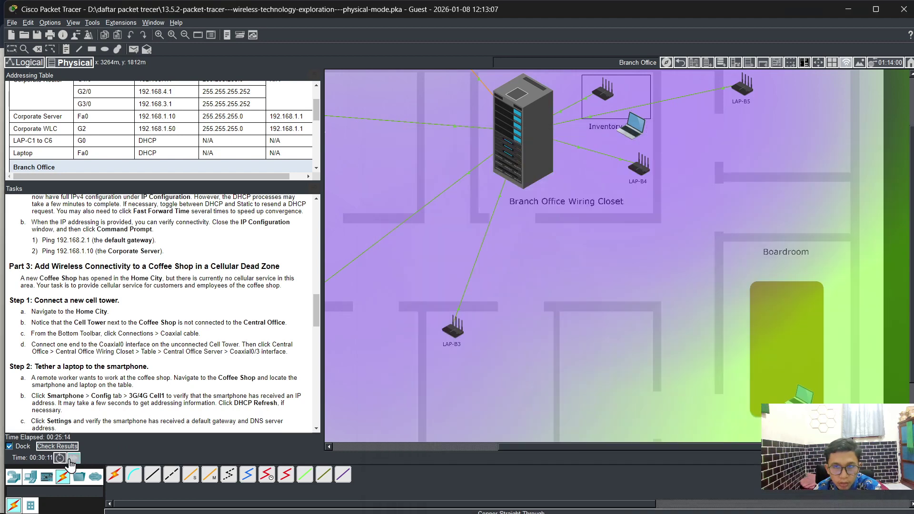
pyautogui.scroll(3, 555, 331)
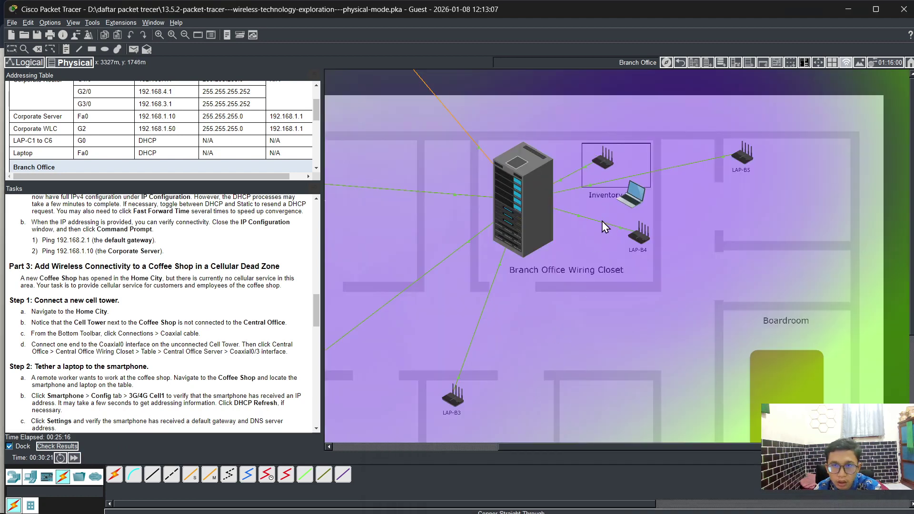
pyautogui.click(630, 204)
pyautogui.click(537, 274)
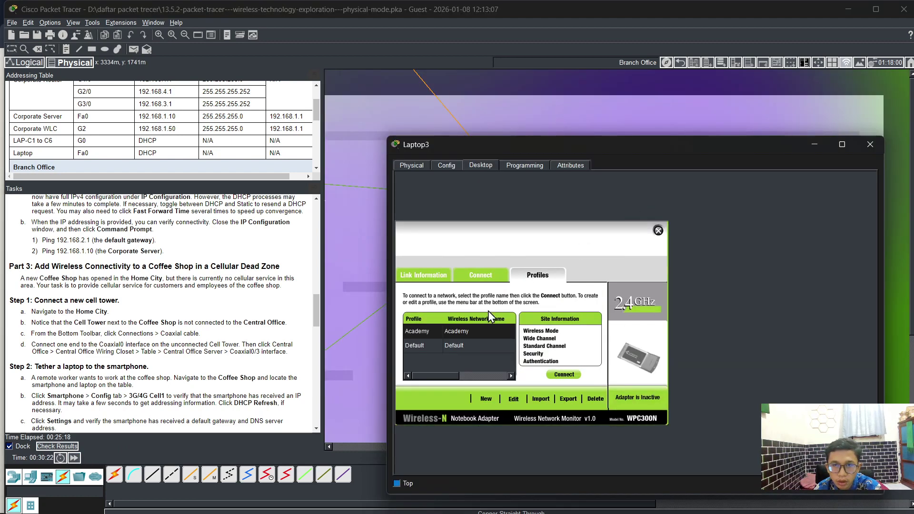
pyautogui.click(462, 332)
pyautogui.click(565, 375)
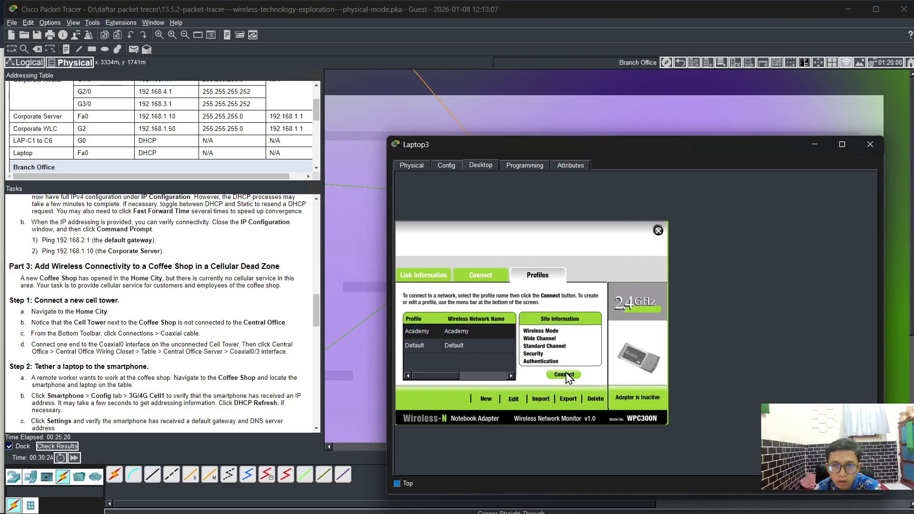
pyautogui.click(74, 458)
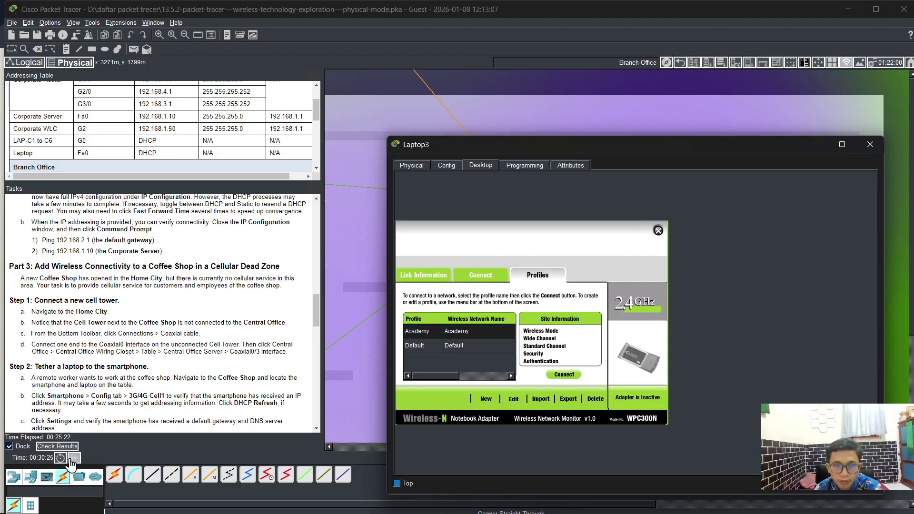
pyautogui.click(73, 458)
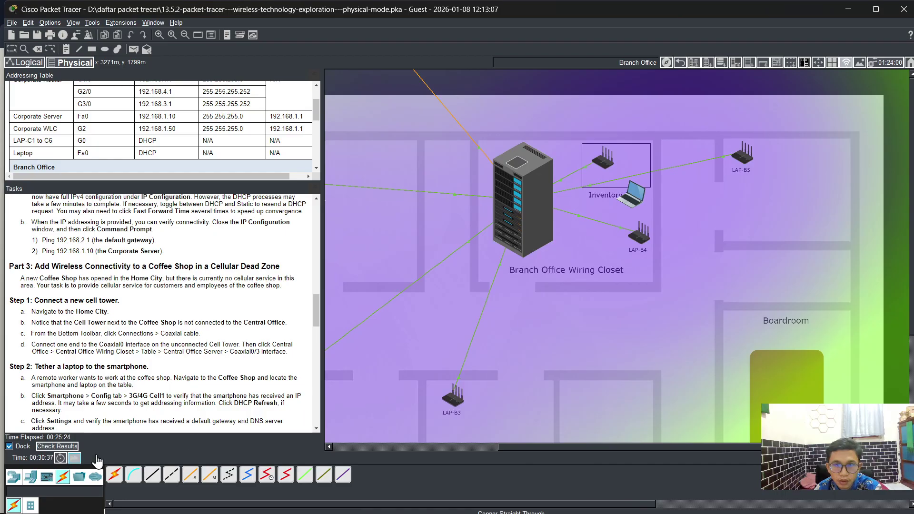
# Step: Try the saved Academy profile once more, and check Laptop3's available networks and link information
pyautogui.click(629, 194)
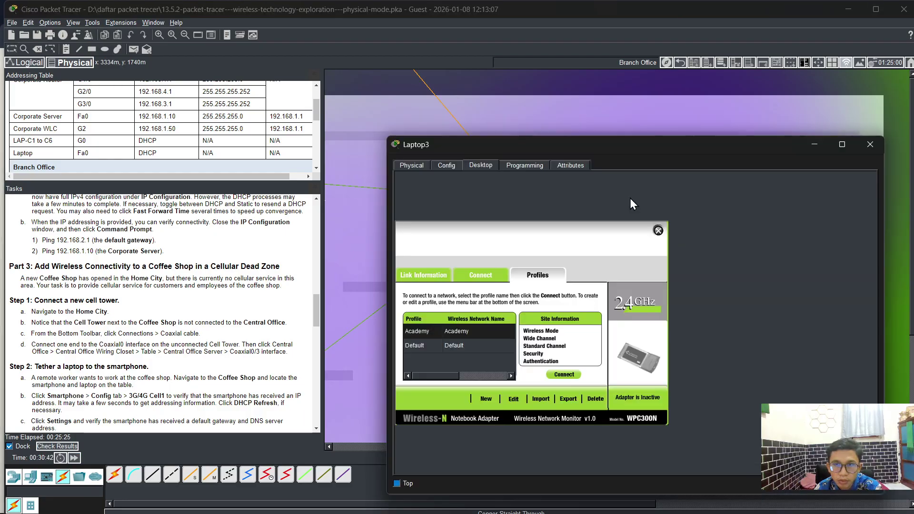
pyautogui.click(463, 330)
pyautogui.click(561, 376)
pyautogui.click(482, 276)
pyautogui.click(429, 276)
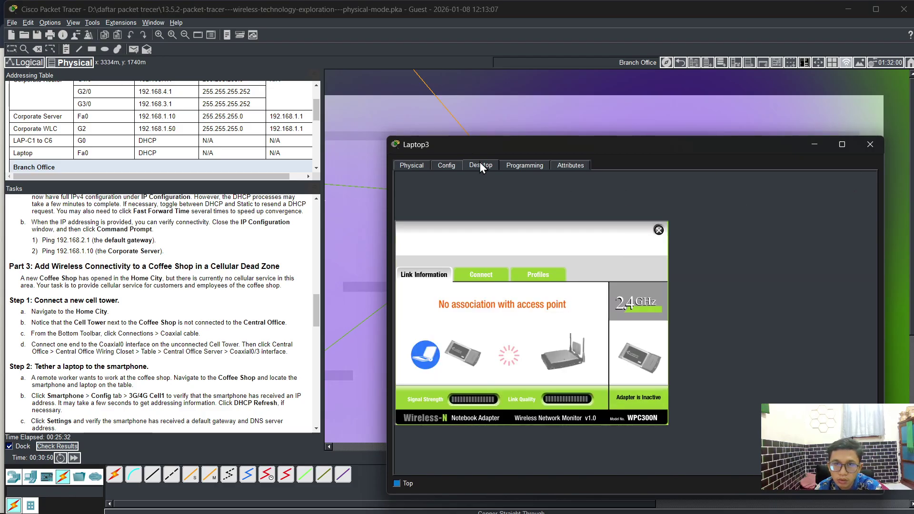
# Step: Restart PC Wireless on Laptop3 and refresh its available wireless networks, fast-forwarding the simulation time
pyautogui.click(658, 230)
pyautogui.click(446, 291)
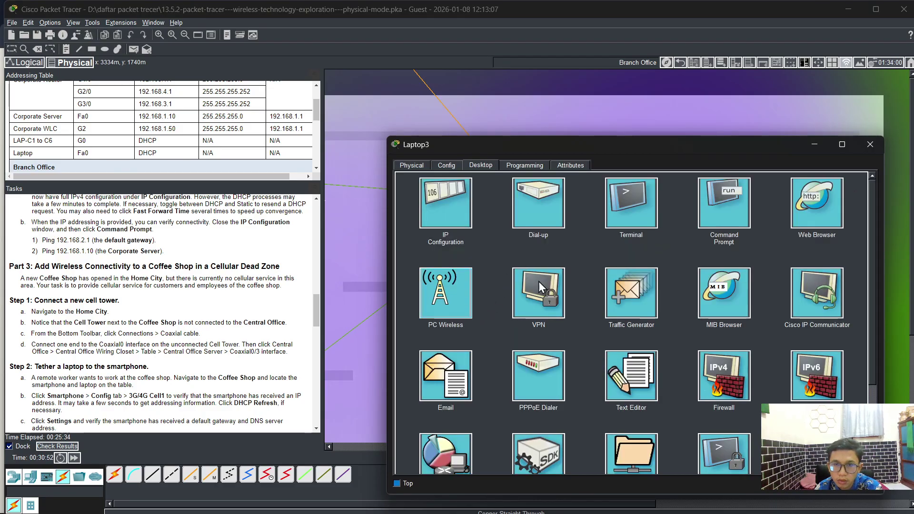
pyautogui.click(480, 284)
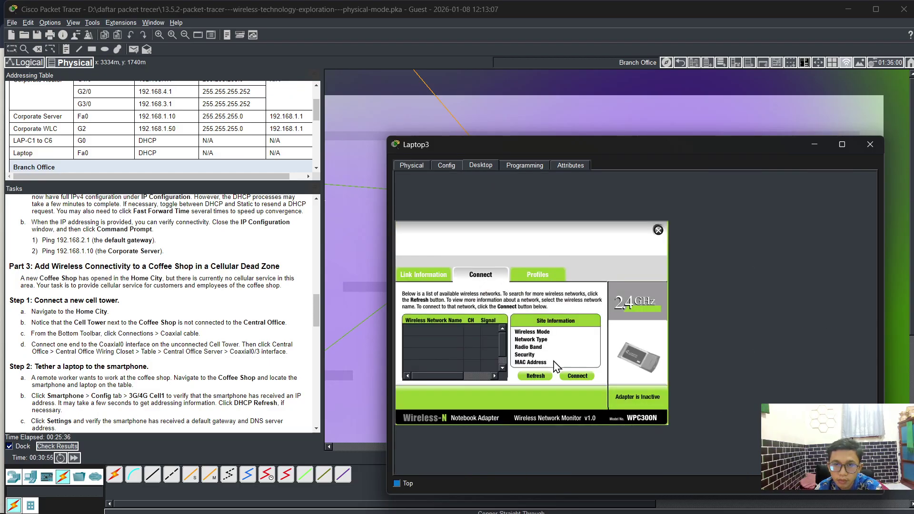
pyautogui.click(527, 375)
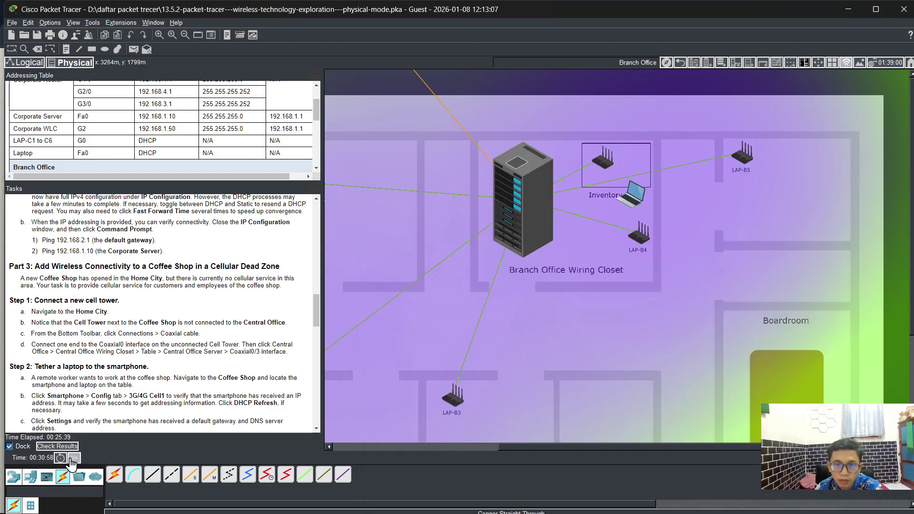
pyautogui.click(73, 459)
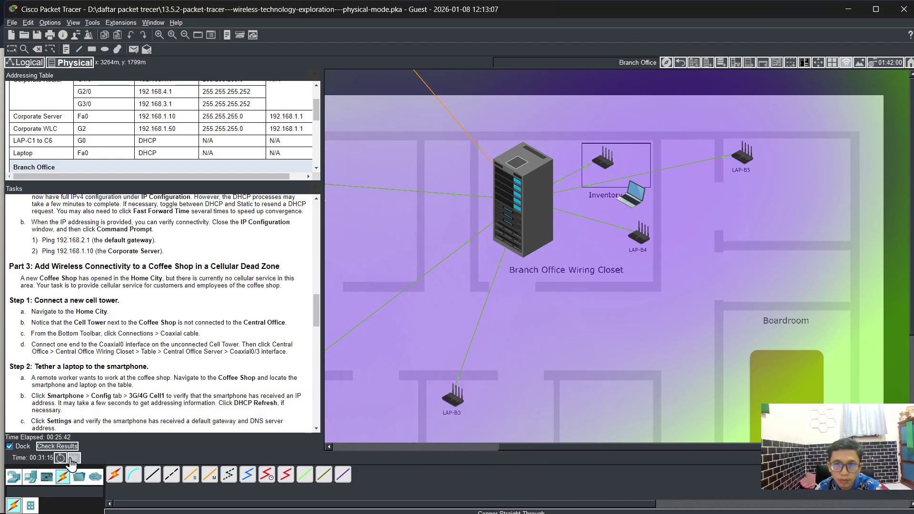
# Step: Try to connect Laptop3 with the Academy profile from the restarted PC Wireless, and fast-forward the simulation time
pyautogui.click(633, 188)
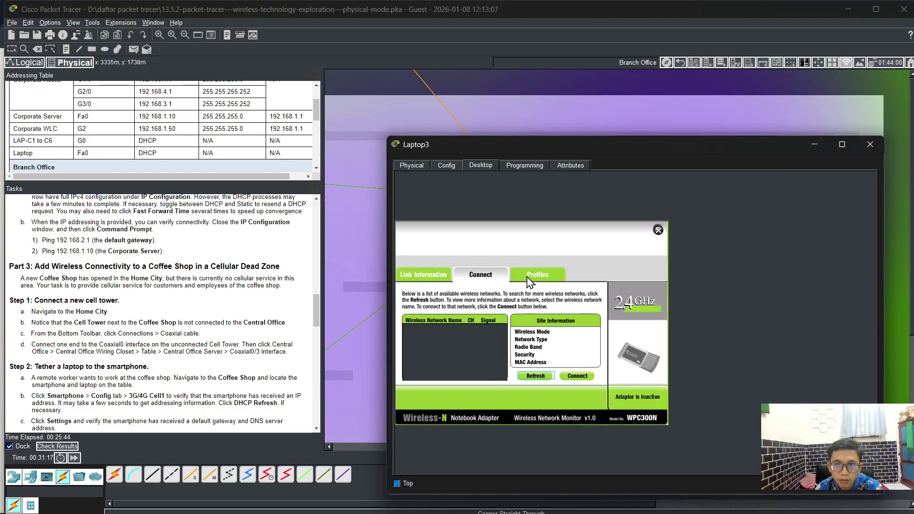
pyautogui.click(529, 282)
pyautogui.click(484, 328)
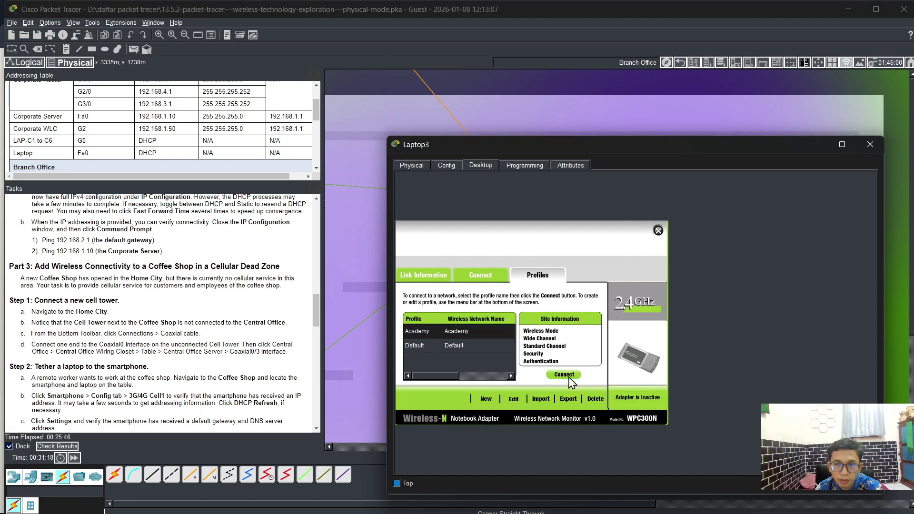
pyautogui.click(76, 459)
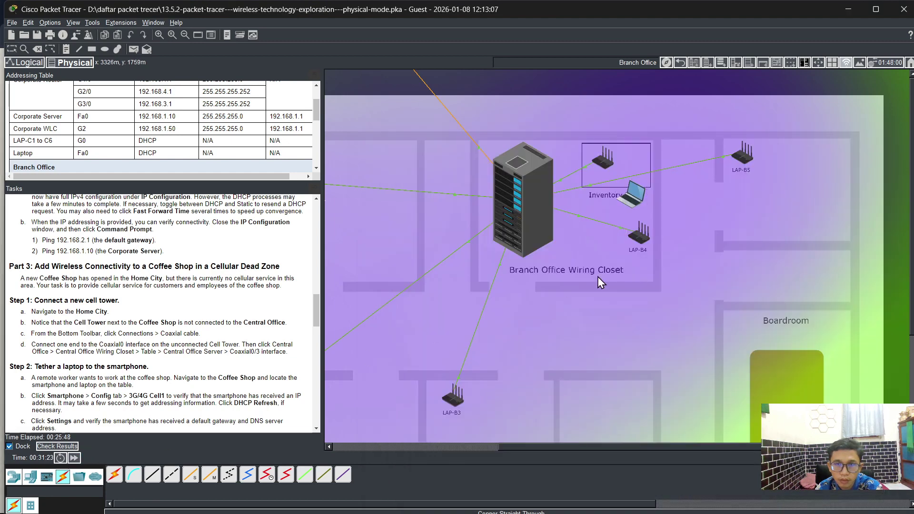
pyautogui.scroll(-3, 678, 290)
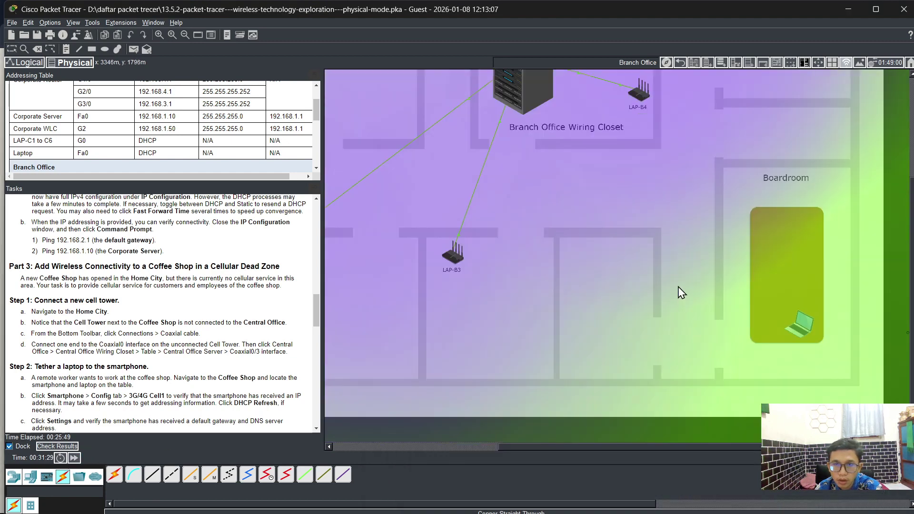
pyautogui.scroll(3, 682, 293)
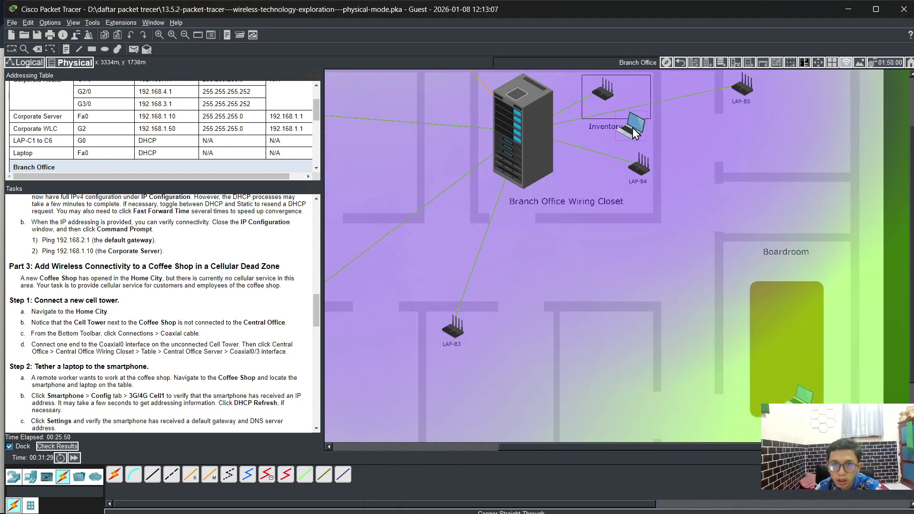
# Step: Move the laptop from beside the Inventory Shelf to the Boardroom table in the Branch Office, and return to Home City
pyautogui.moveTo(632, 128); pyautogui.dragTo(804, 394)
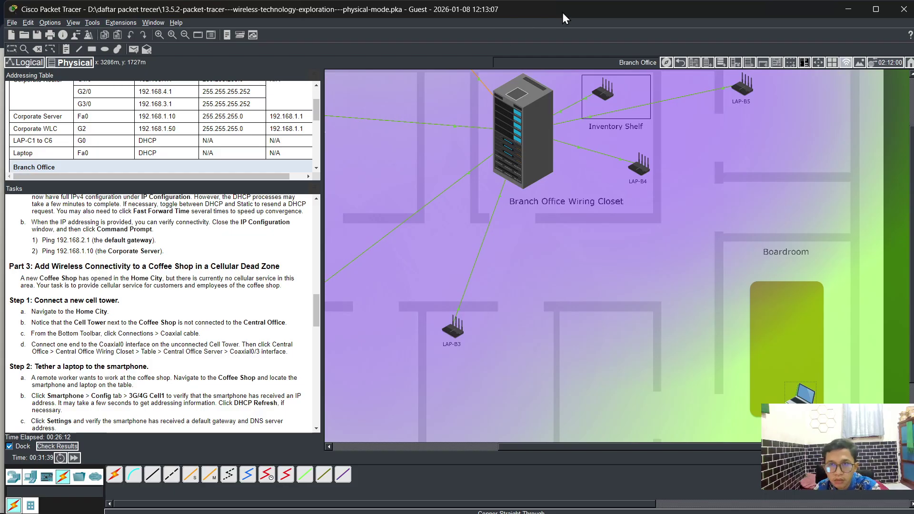
pyautogui.click(686, 66)
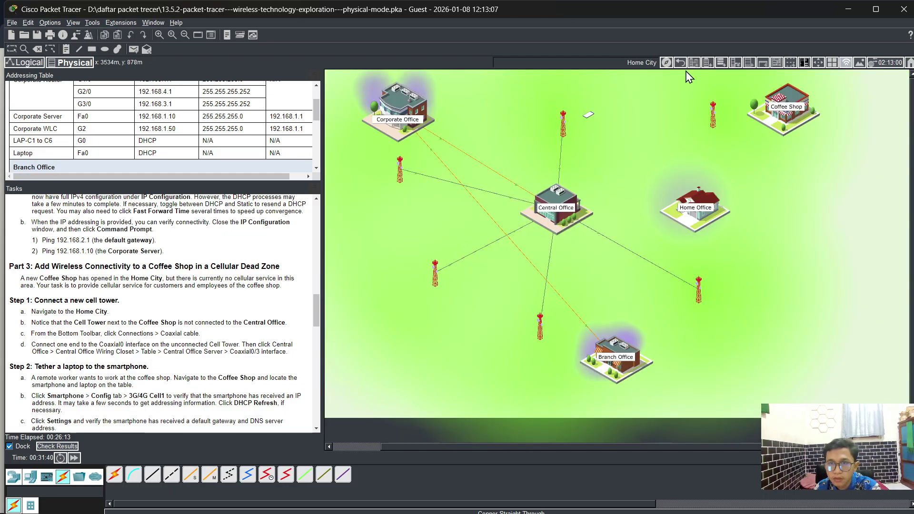
# Step: Look inside the Coffee Shop, and shift the unconnected cell tower in Home City slightly away from the shop
pyautogui.click(790, 104)
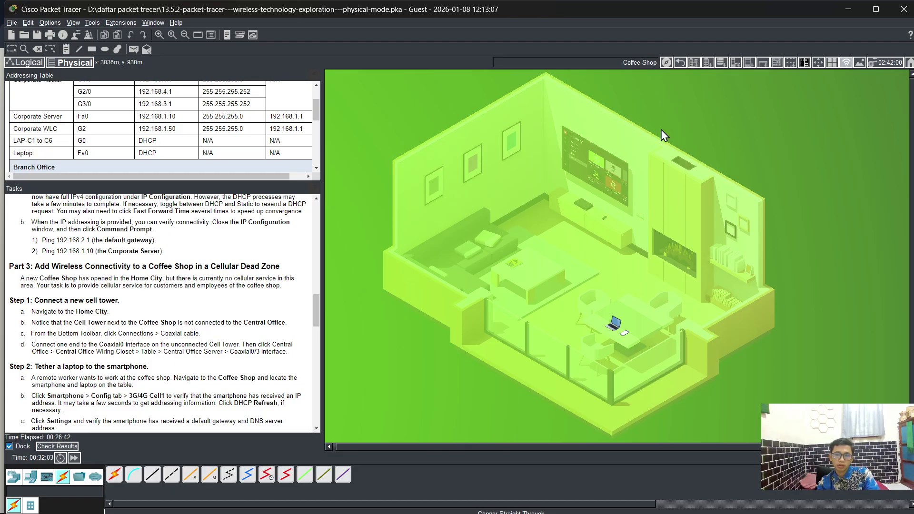
pyautogui.click(679, 63)
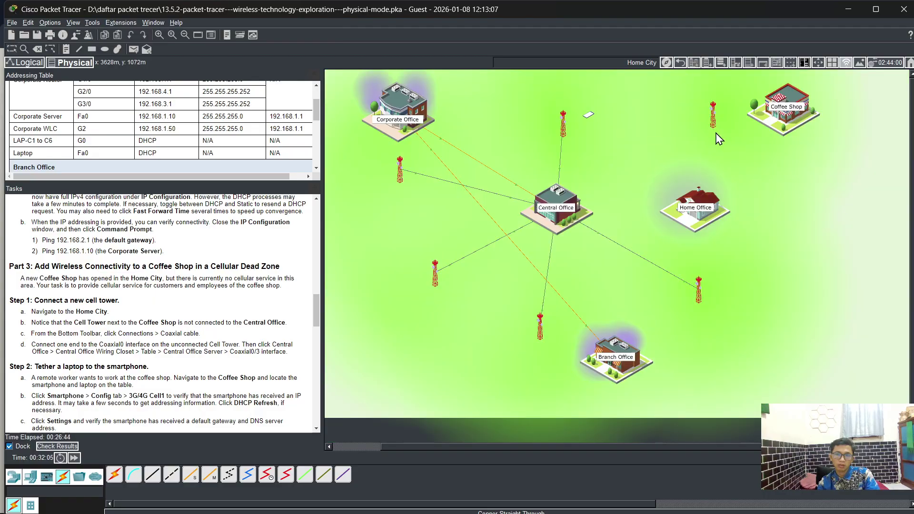
pyautogui.moveTo(717, 105); pyautogui.dragTo(695, 113)
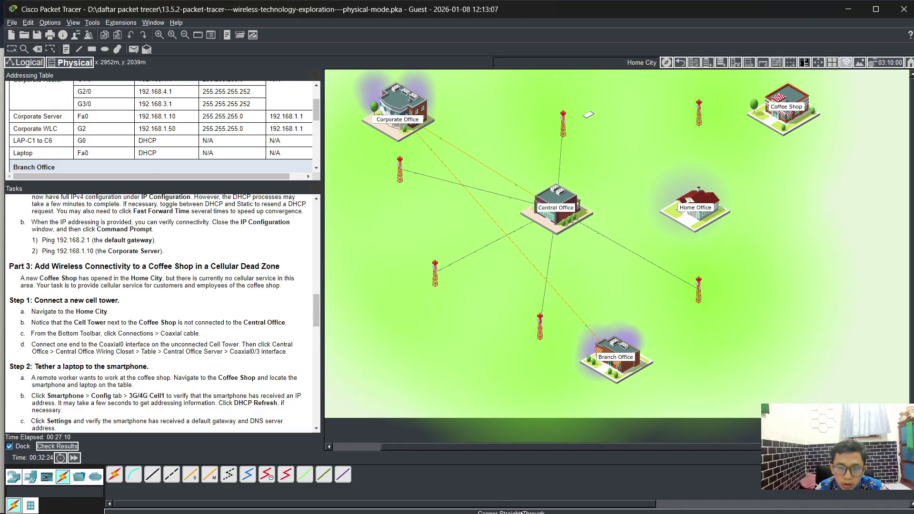
# Step: Try to attach a Copper Straight-Through cable to the Coaxial0 port of the cell tower beside the Coffee Shop
pyautogui.click(152, 474)
pyautogui.click(699, 117)
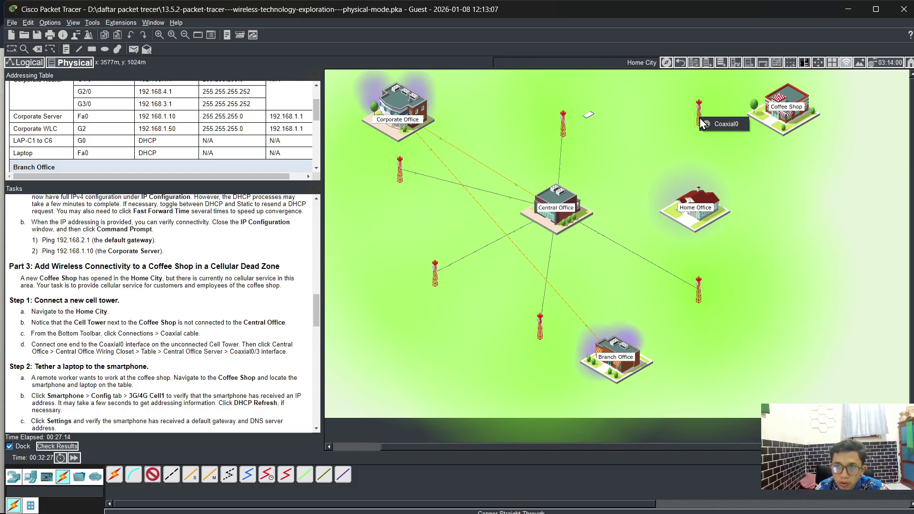
pyautogui.click(707, 124)
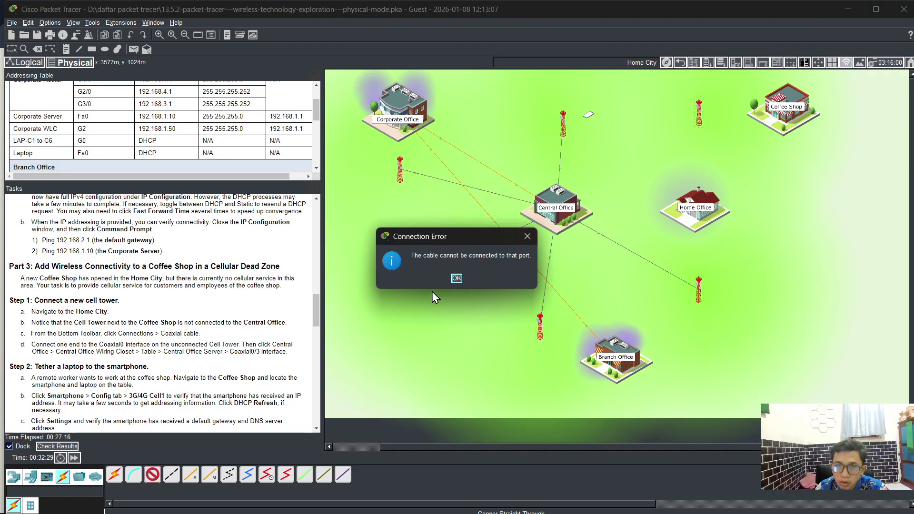
pyautogui.click(456, 279)
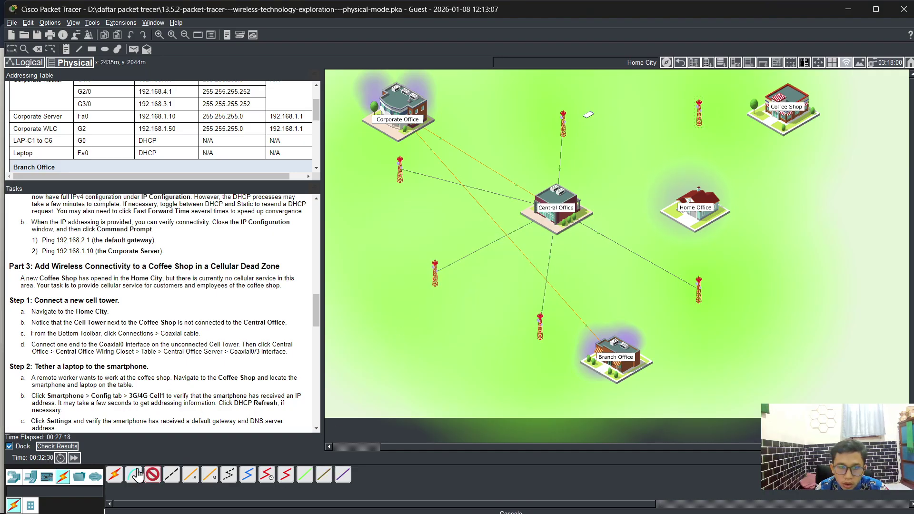
pyautogui.click(157, 480)
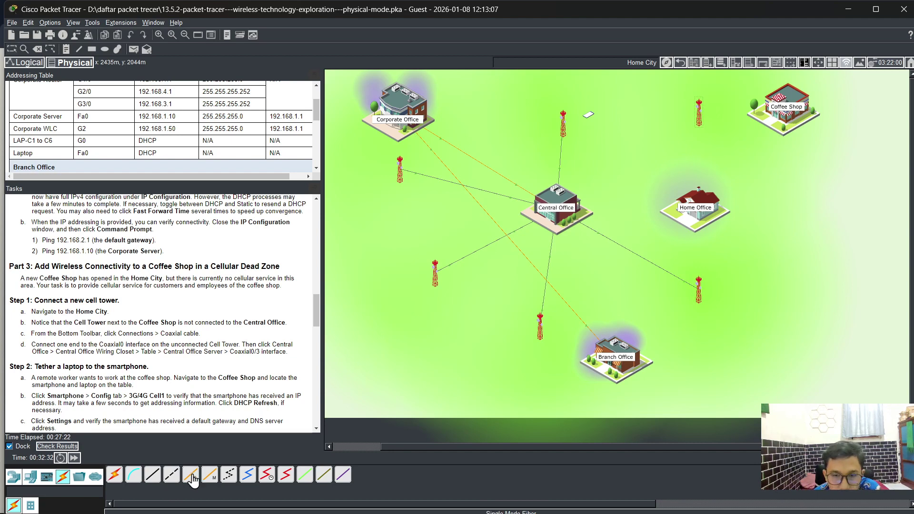
# Step: Connect a Coaxial cable from the unconnected cell tower's Coaxial0 to Coaxial0/3 on the Central Office Server in the Central Office Wiring Closet
pyautogui.click(246, 476)
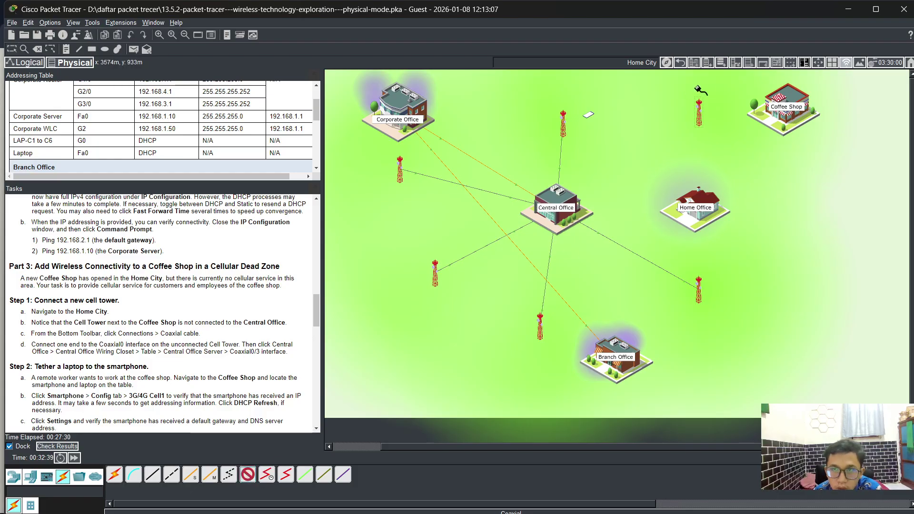
pyautogui.click(699, 113)
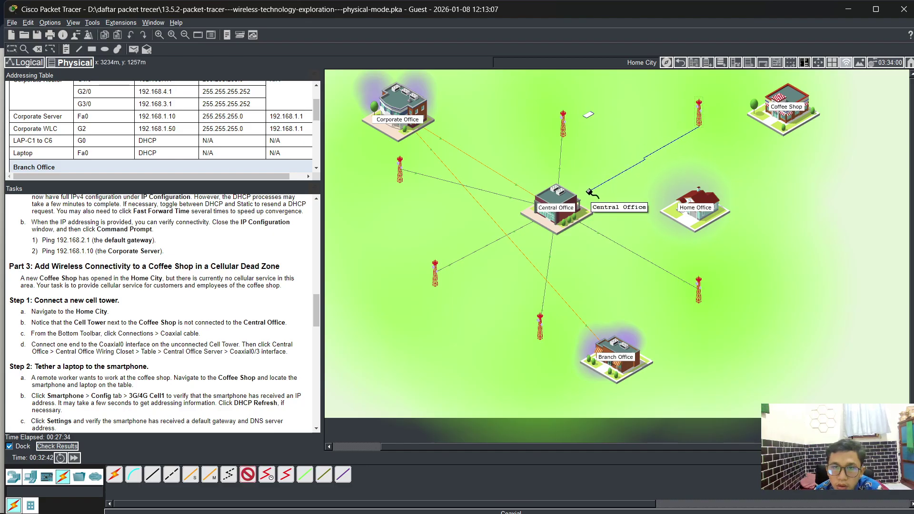
pyautogui.click(567, 195)
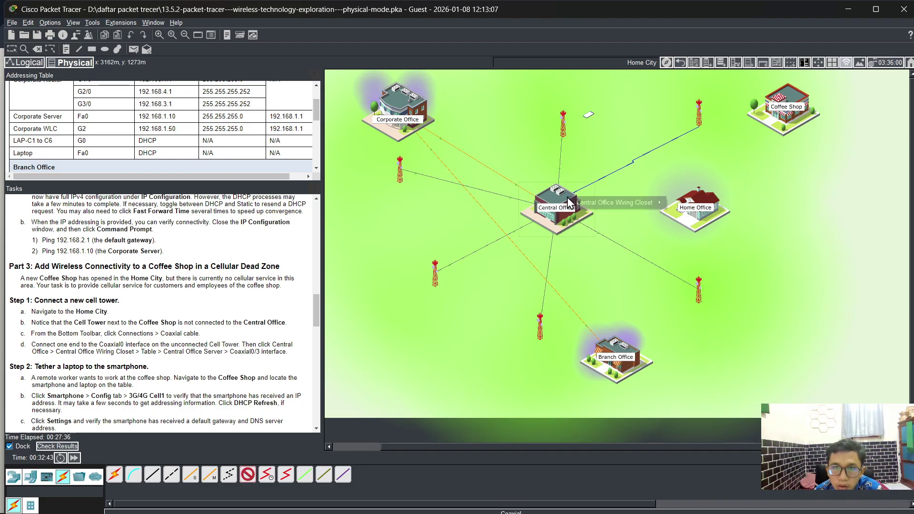
pyautogui.moveTo(596, 206)
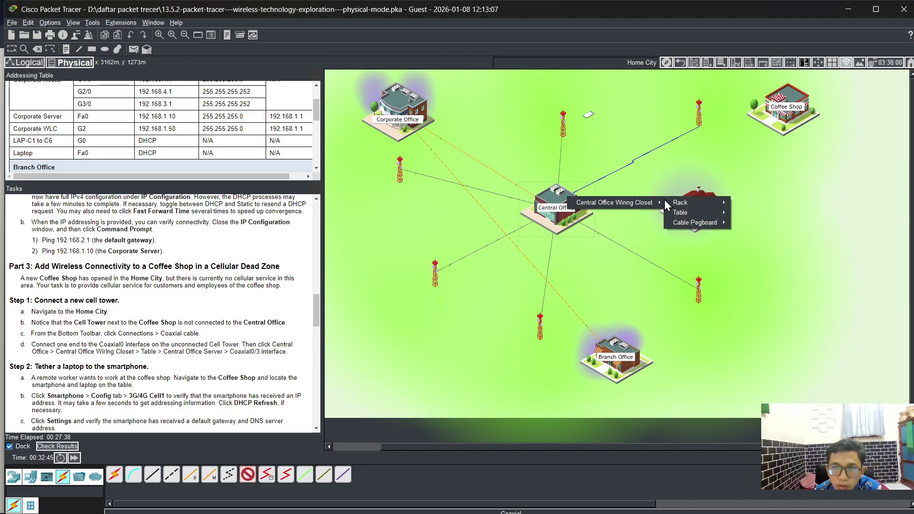
pyautogui.moveTo(679, 204)
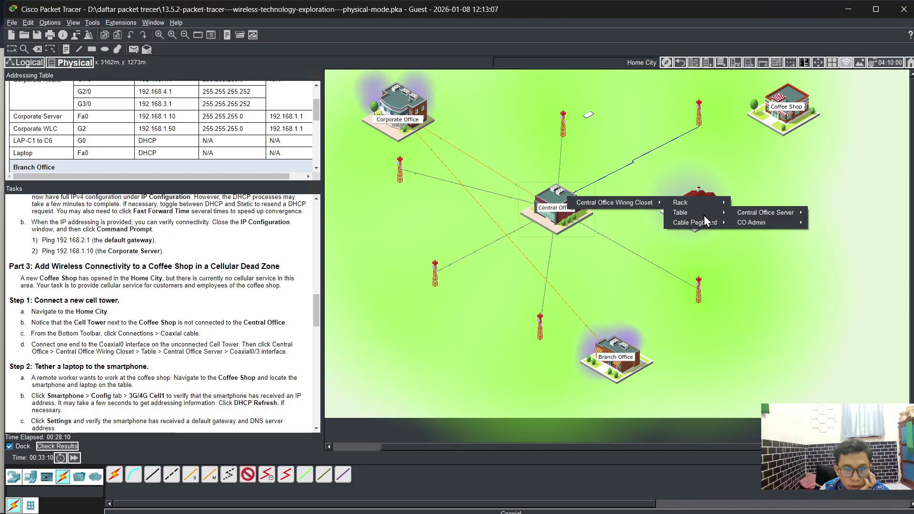
pyautogui.moveTo(749, 211)
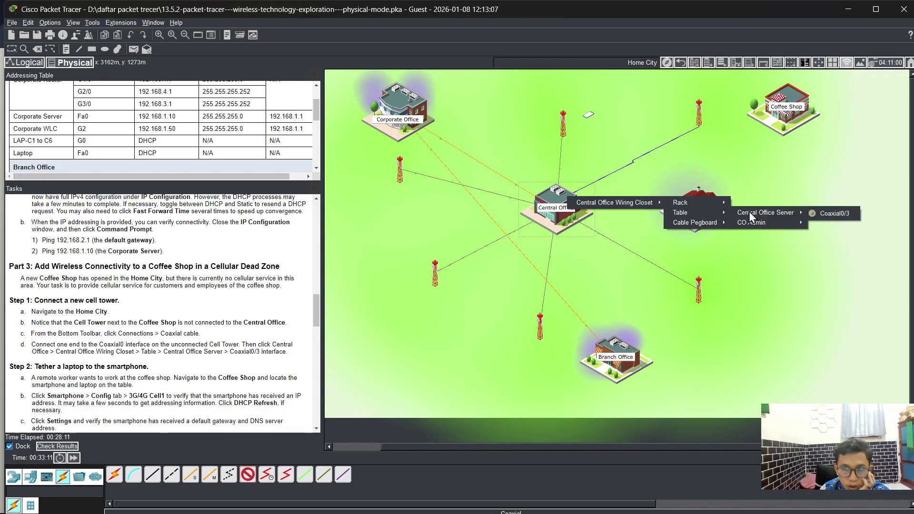
pyautogui.click(845, 214)
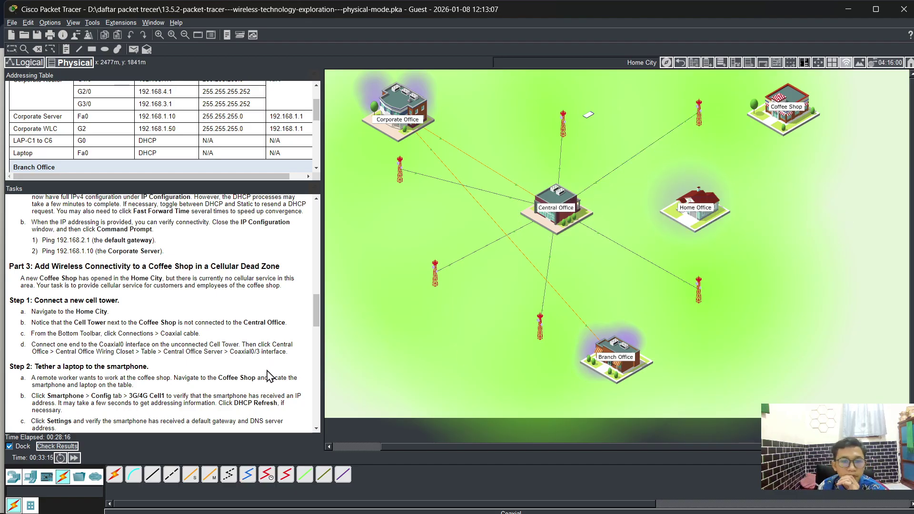
# Step: Open Smartphone1 in the Coffee Shop and refresh the DHCP address of its 3G/4G Cell1 interface
pyautogui.scroll(-2, 259, 375)
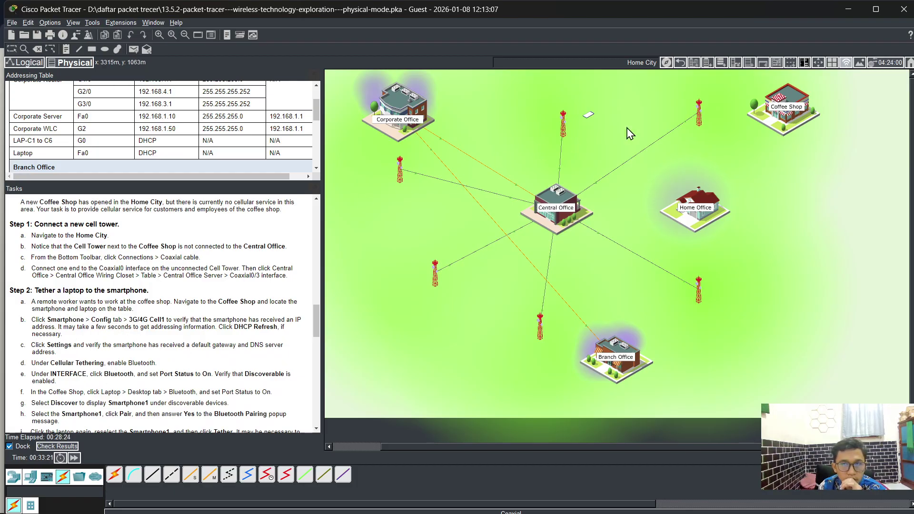
pyautogui.click(786, 108)
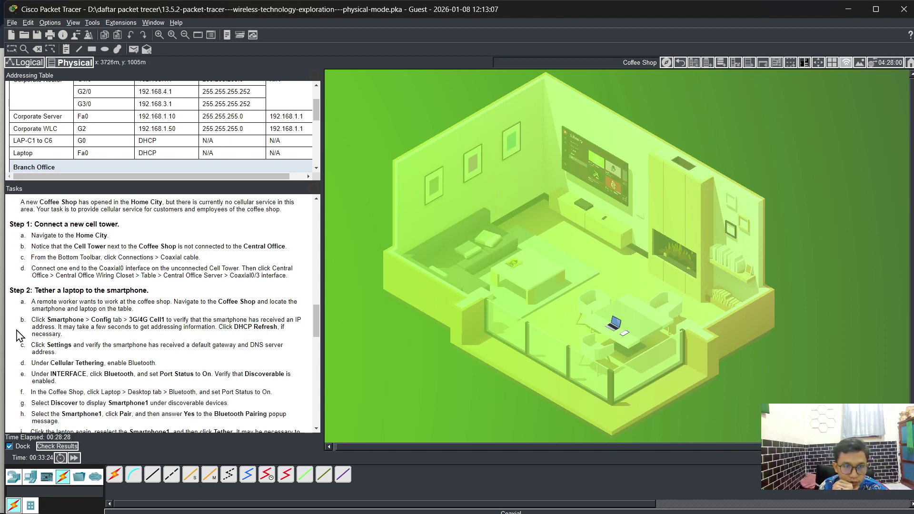
pyautogui.click(624, 335)
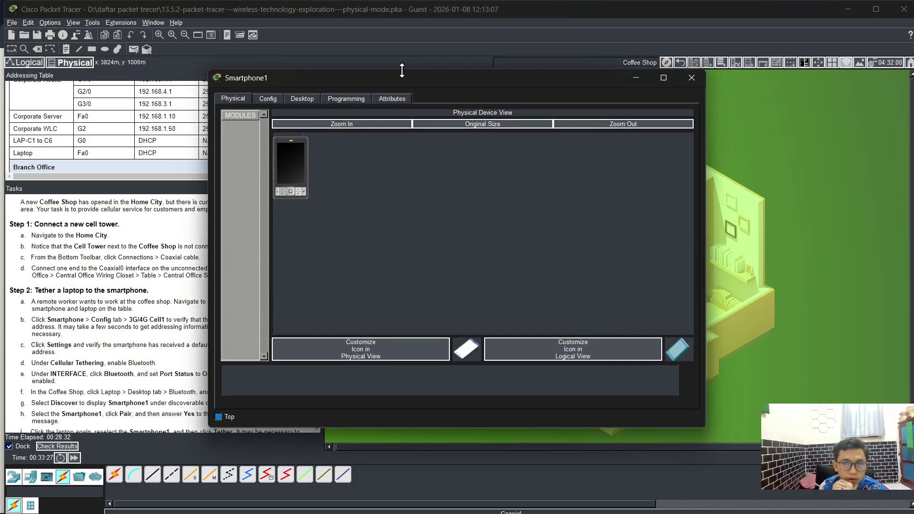
pyautogui.moveTo(402, 71); pyautogui.dragTo(517, 70)
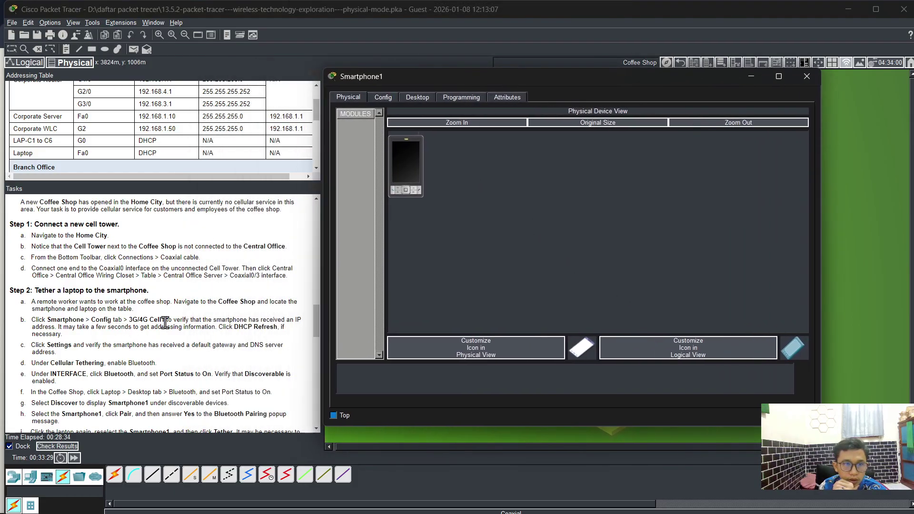
pyautogui.click(424, 98)
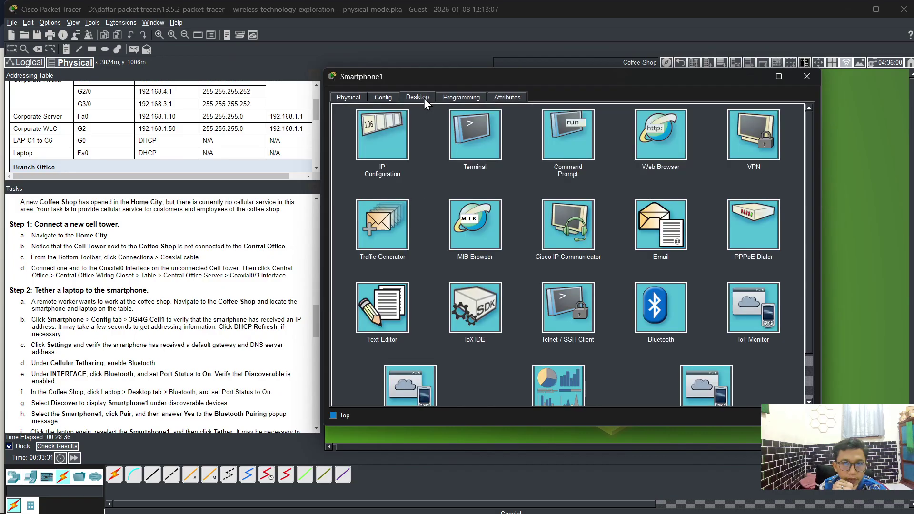
pyautogui.click(380, 101)
pyautogui.click(401, 98)
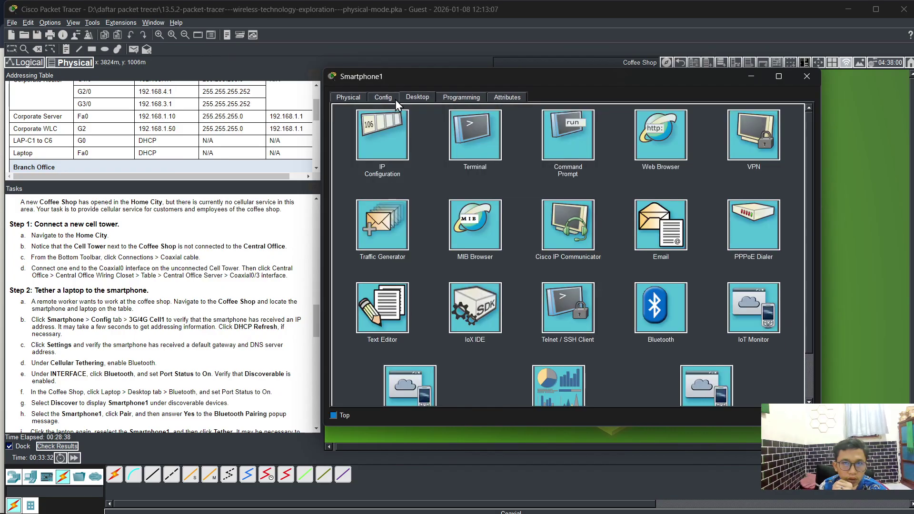
pyautogui.click(383, 98)
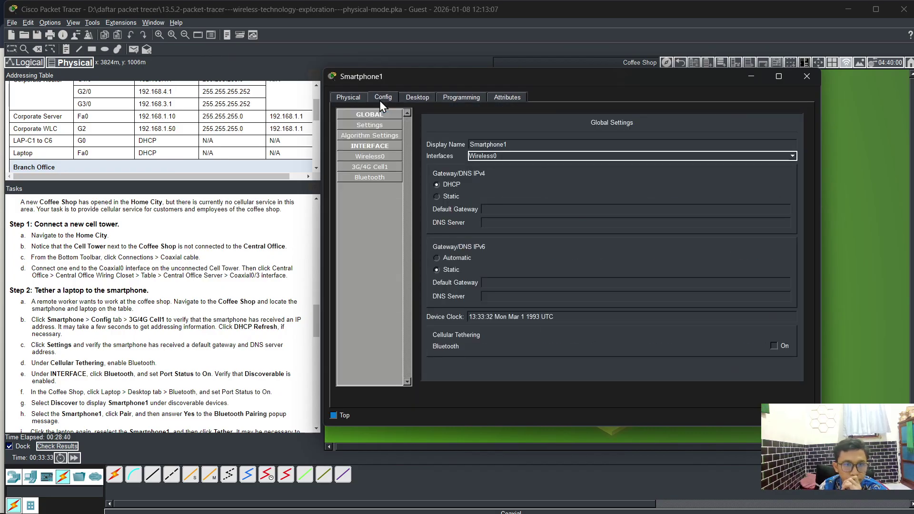
pyautogui.click(362, 168)
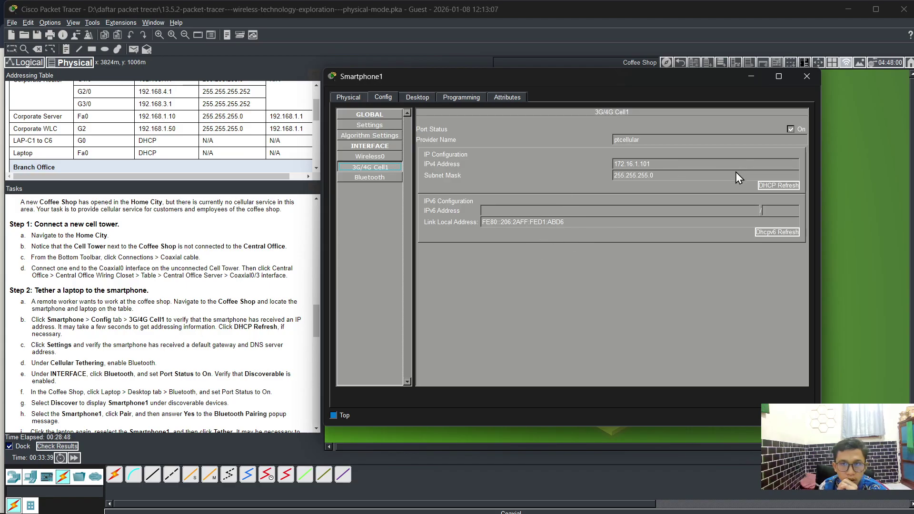
pyautogui.click(770, 185)
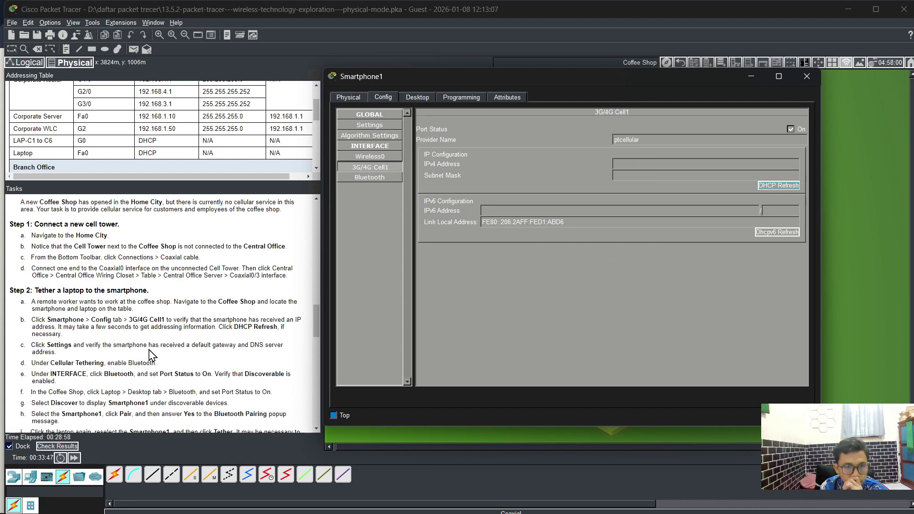
# Step: Check Smartphone1's default gateway and DNS server in its global settings, and enable Bluetooth under Cellular Tethering
pyautogui.scroll(-1, 145, 362)
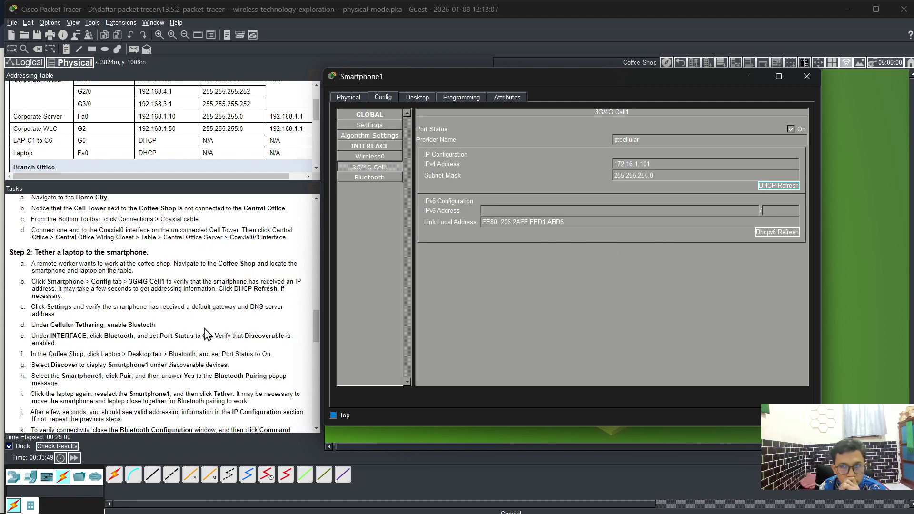
pyautogui.click(370, 126)
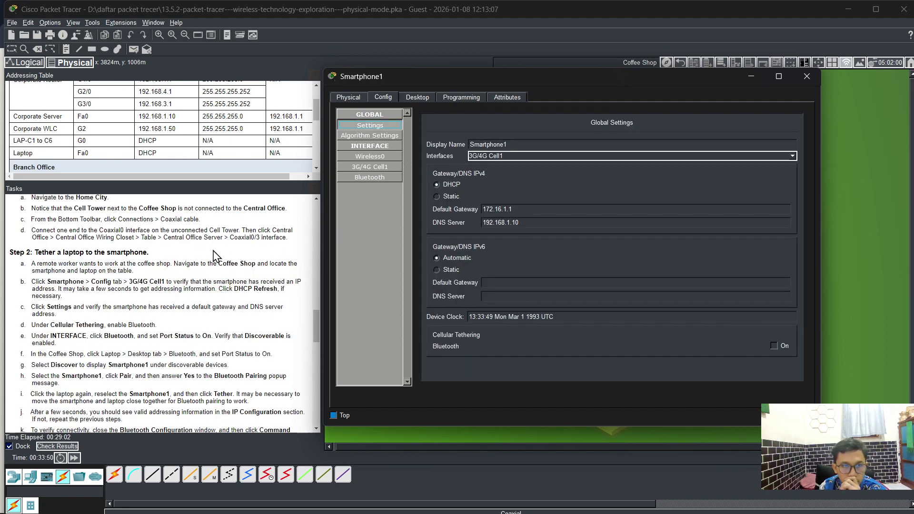
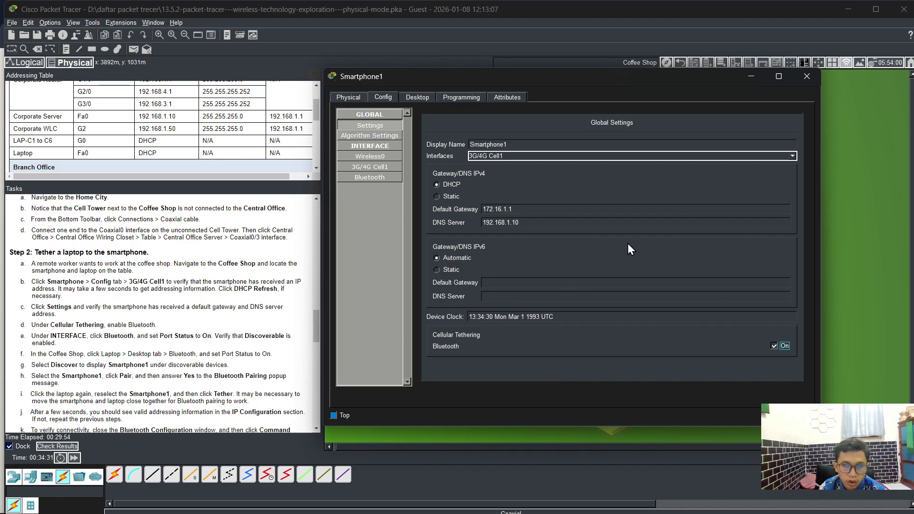
pyautogui.click(805, 77)
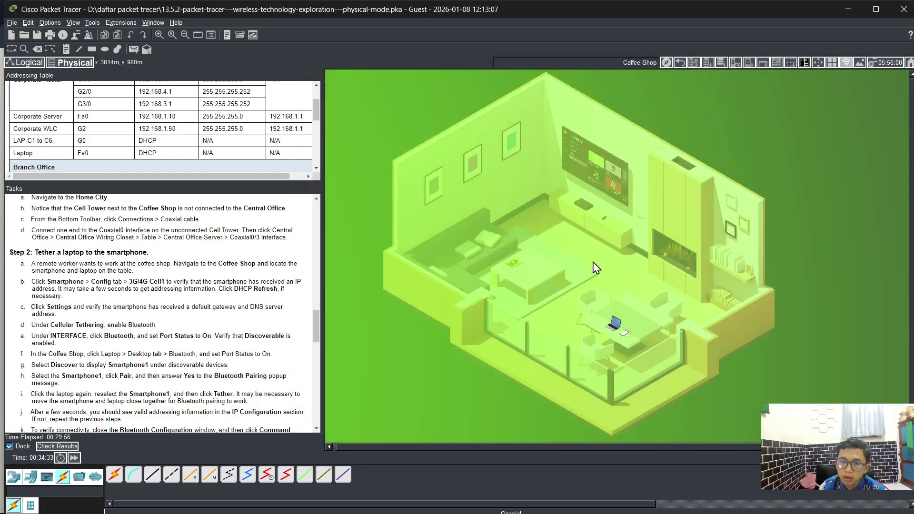
# Step: Turn on the Bluetooth port of Laptop1 in the Coffee Shop, check that Discoverable is on, and close the laptop
pyautogui.click(617, 325)
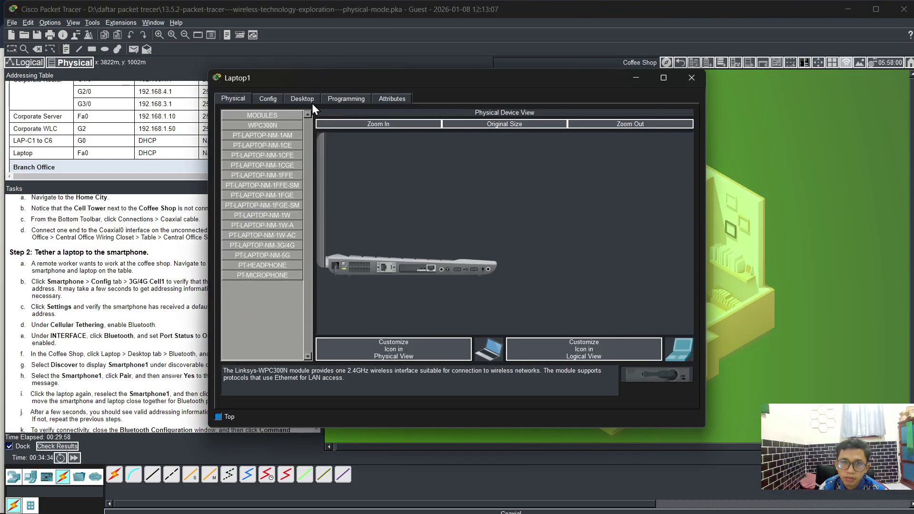
pyautogui.click(269, 99)
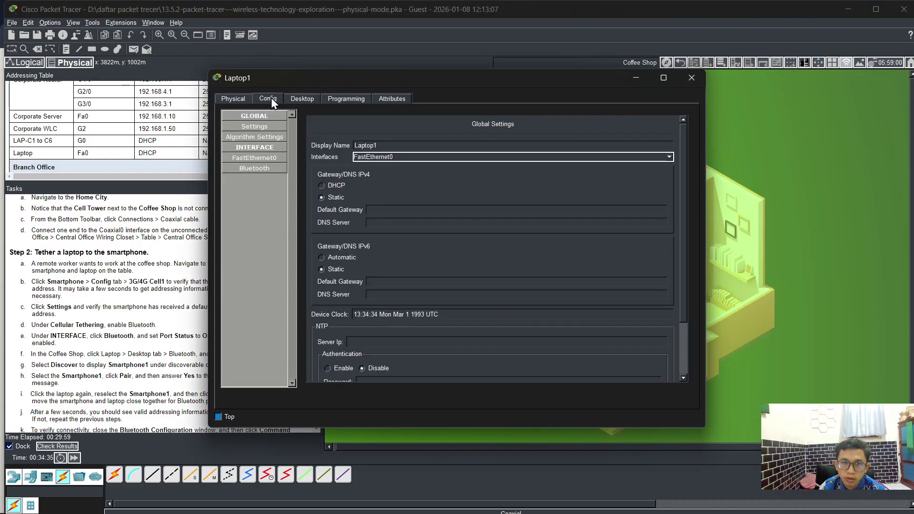
pyautogui.click(263, 171)
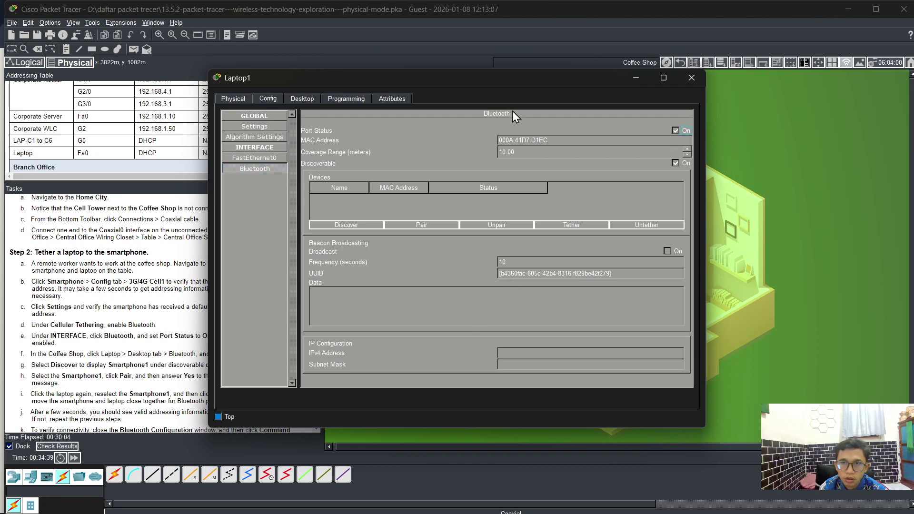
pyautogui.moveTo(482, 86); pyautogui.dragTo(621, 66)
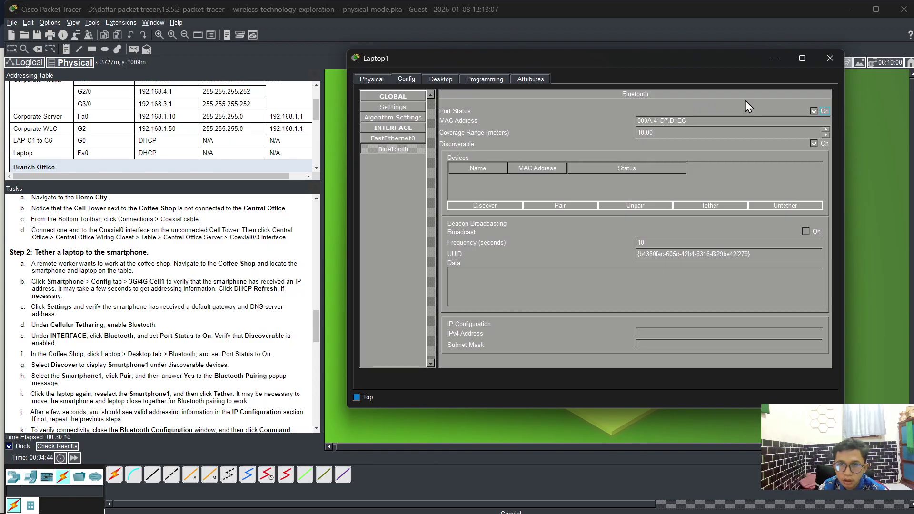
pyautogui.click(813, 142)
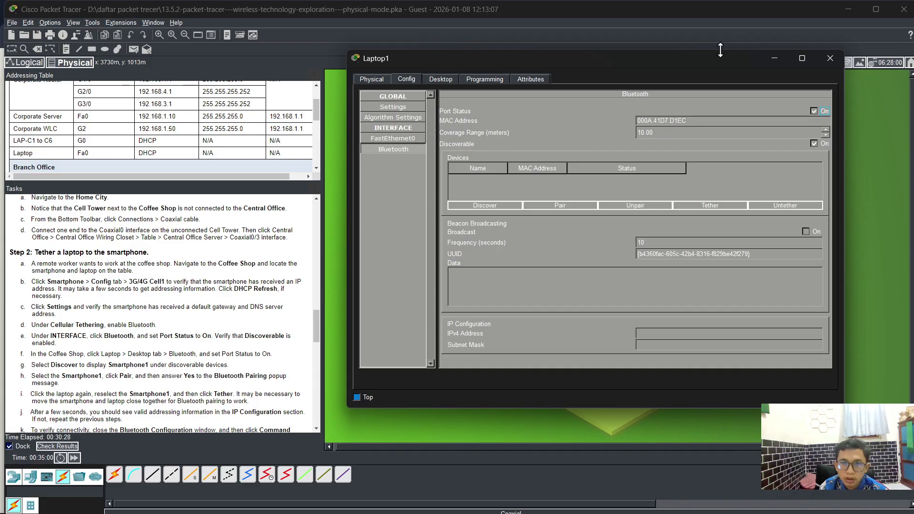
pyautogui.click(829, 58)
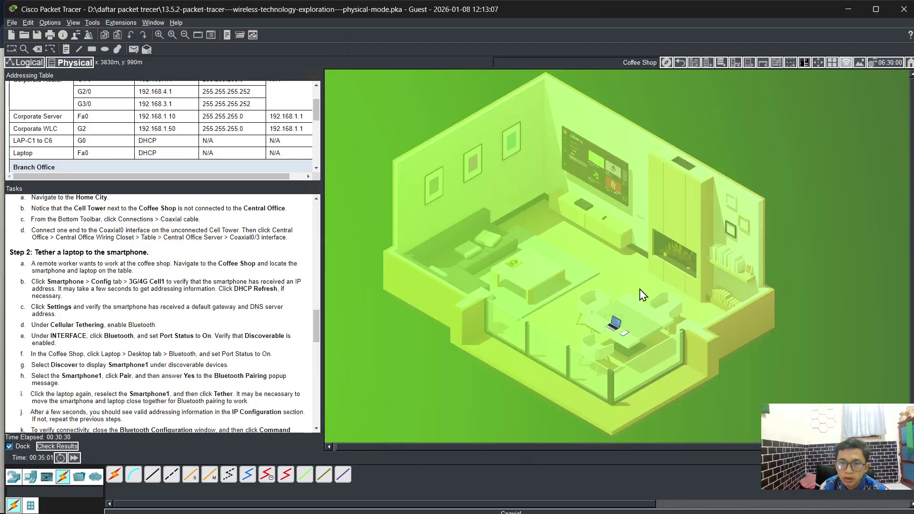
# Step: Turn on Smartphone1's Bluetooth port in the Coffee Shop, look over its Wireless0 and 3G/4G Cell1 settings, and close the smartphone
pyautogui.click(625, 334)
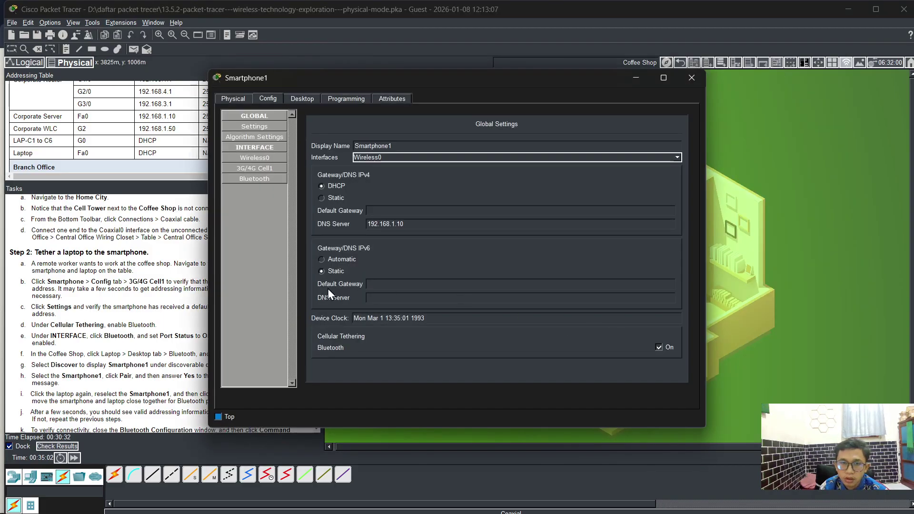
pyautogui.click(254, 181)
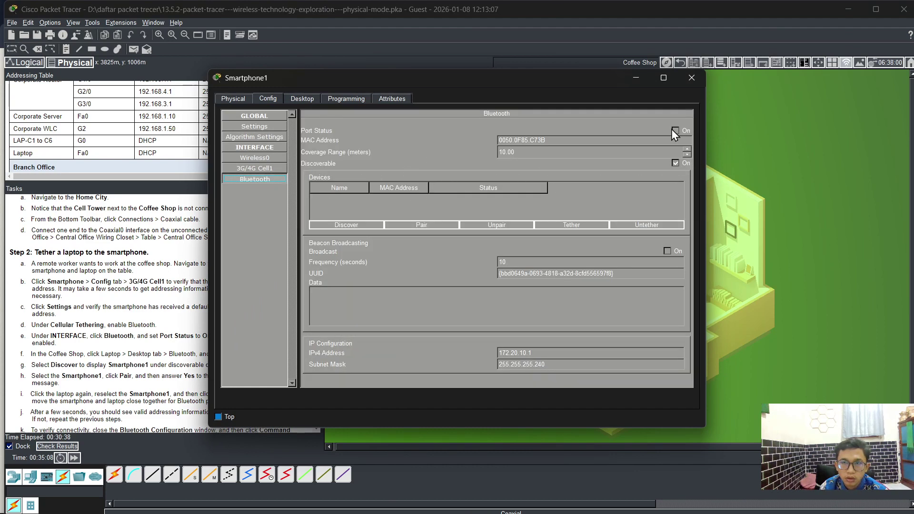
pyautogui.click(263, 160)
pyautogui.scroll(-2, 580, 348)
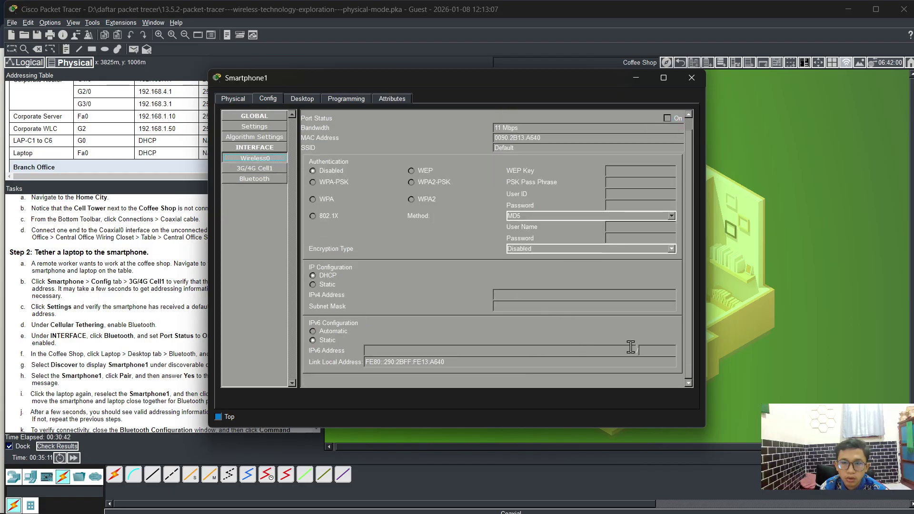
pyautogui.scroll(2, 630, 348)
pyautogui.click(257, 171)
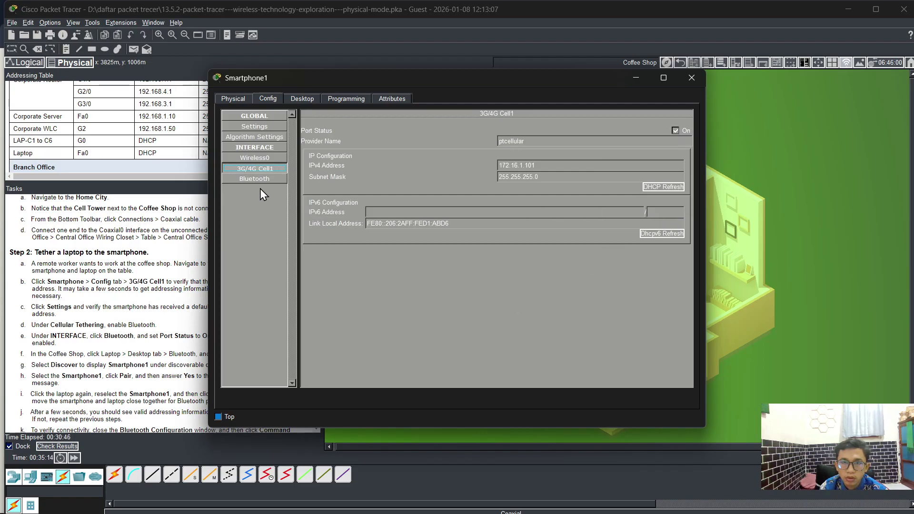
pyautogui.click(243, 178)
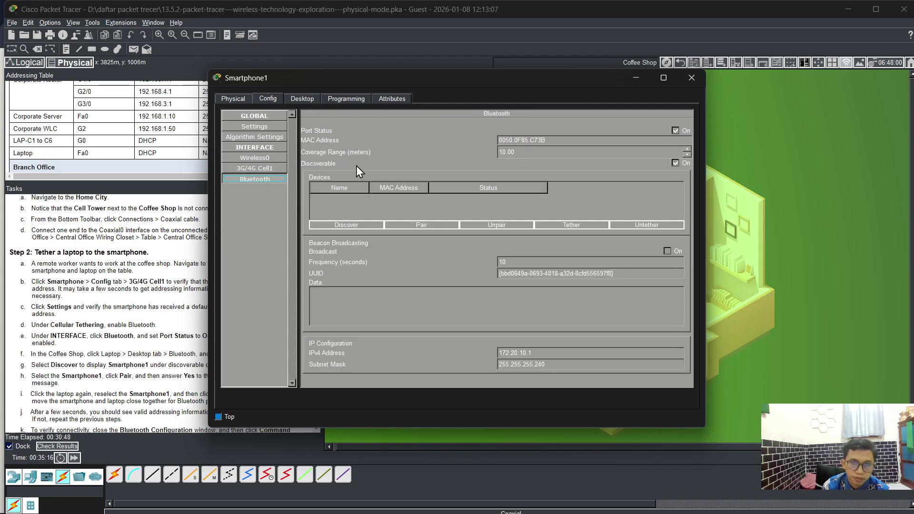
pyautogui.moveTo(401, 76); pyautogui.dragTo(563, 47)
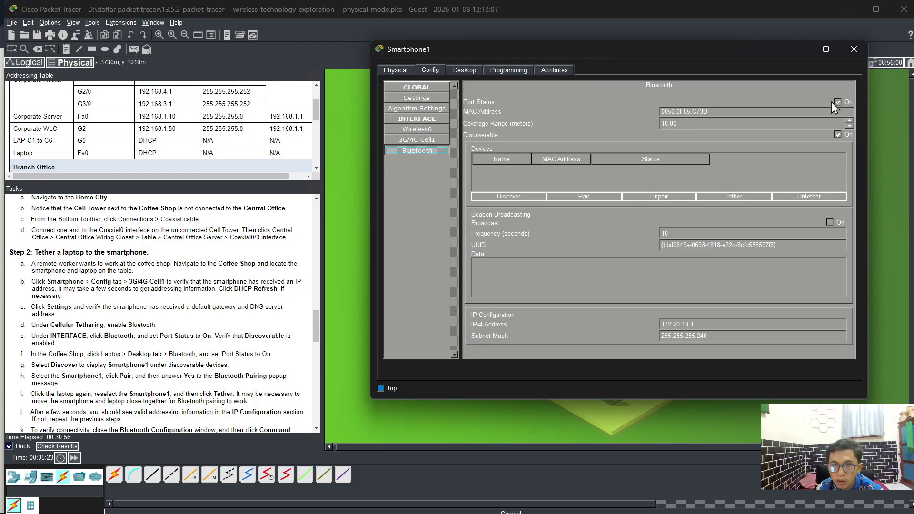
pyautogui.click(850, 57)
# Step: Discover Bluetooth devices from Laptop1 in the Coffee Shop, pair it with Smartphone1, and accept the pairing request
pyautogui.click(614, 328)
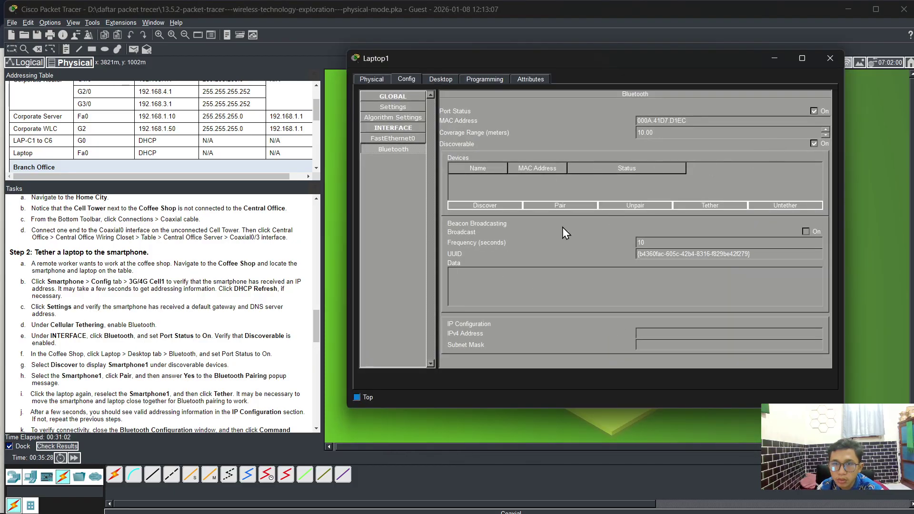
pyautogui.click(487, 206)
pyautogui.click(472, 182)
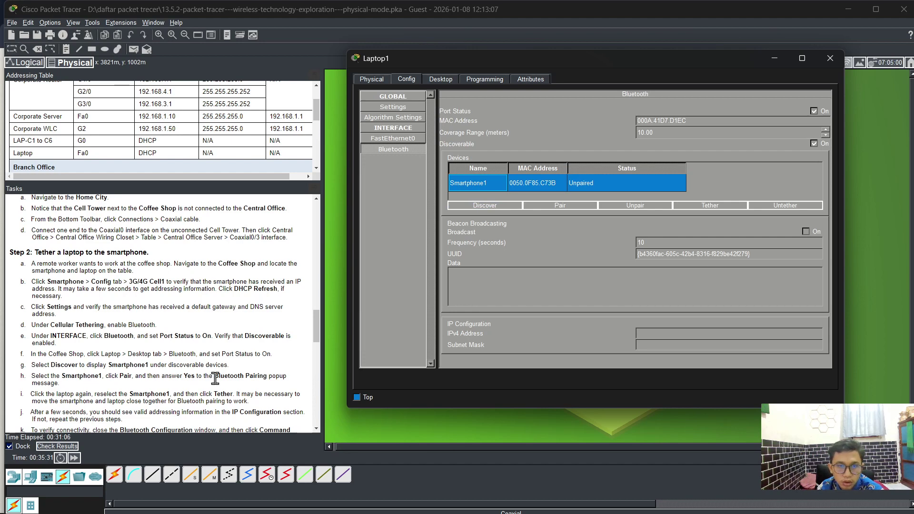
pyautogui.scroll(-1, 235, 377)
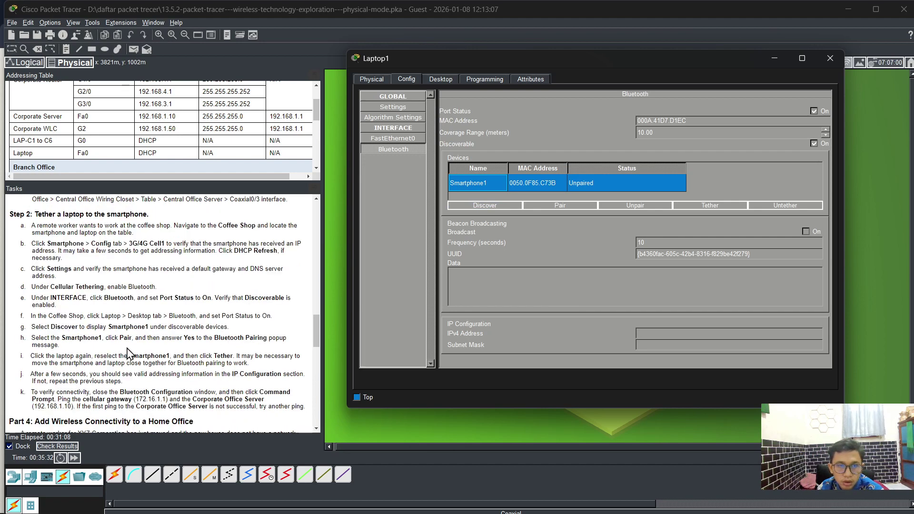
pyautogui.click(563, 205)
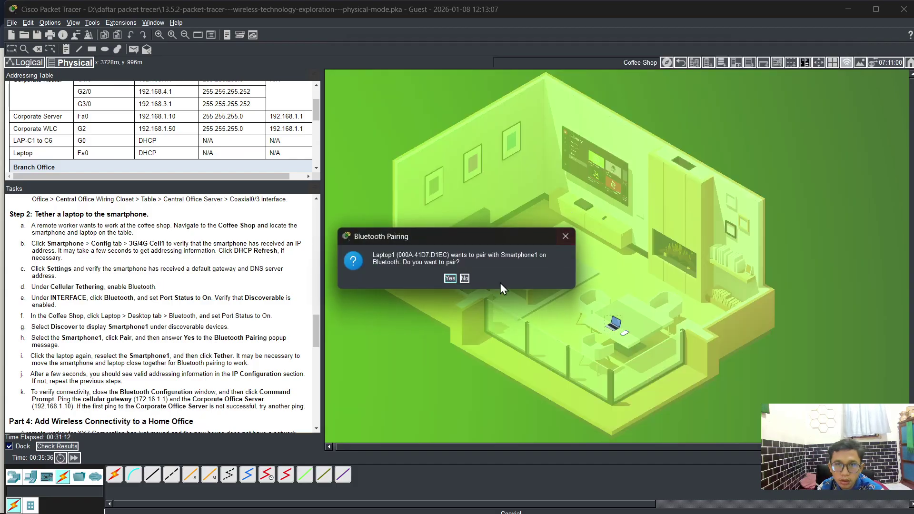
pyautogui.click(450, 278)
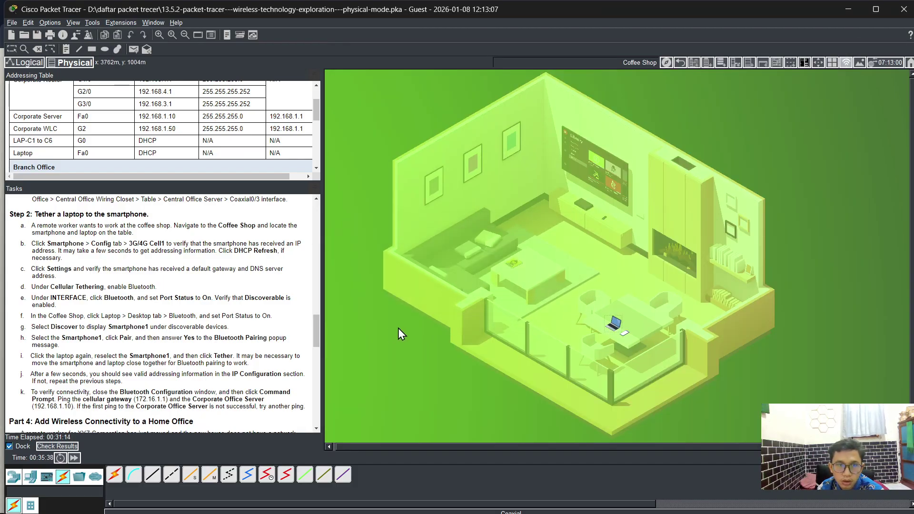
# Step: Reopen Laptop1's Bluetooth configuration and tether it to the paired Smartphone1
pyautogui.scroll(-2, 119, 361)
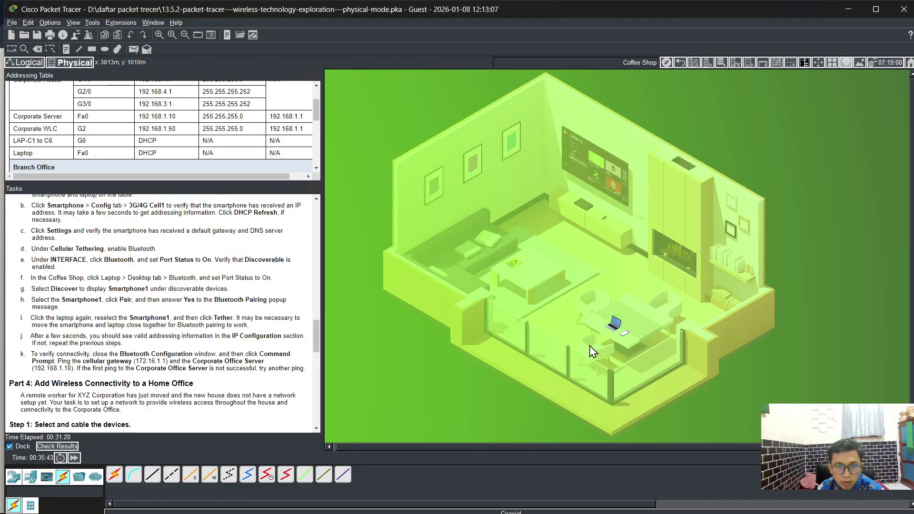
pyautogui.click(614, 325)
pyautogui.click(550, 187)
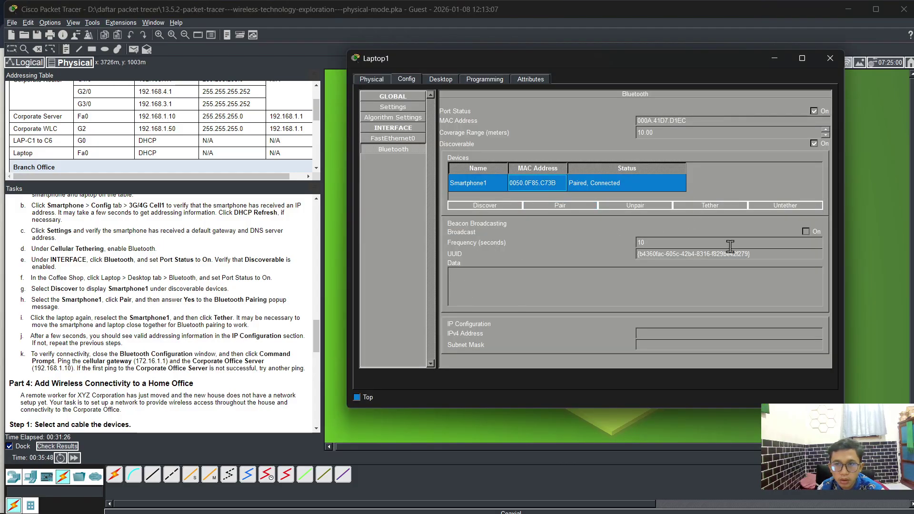
pyautogui.click(713, 204)
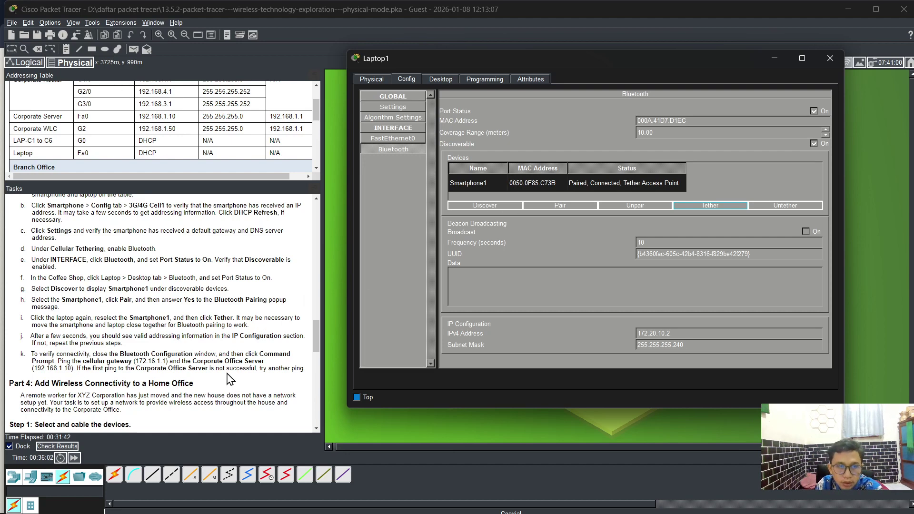
# Step: Read the remaining Part 3 instructions and the Part 4 instructions on cabling and configuring the home office devices, closing Laptop1
pyautogui.scroll(-1, 228, 377)
pyautogui.scroll(-2, 228, 377)
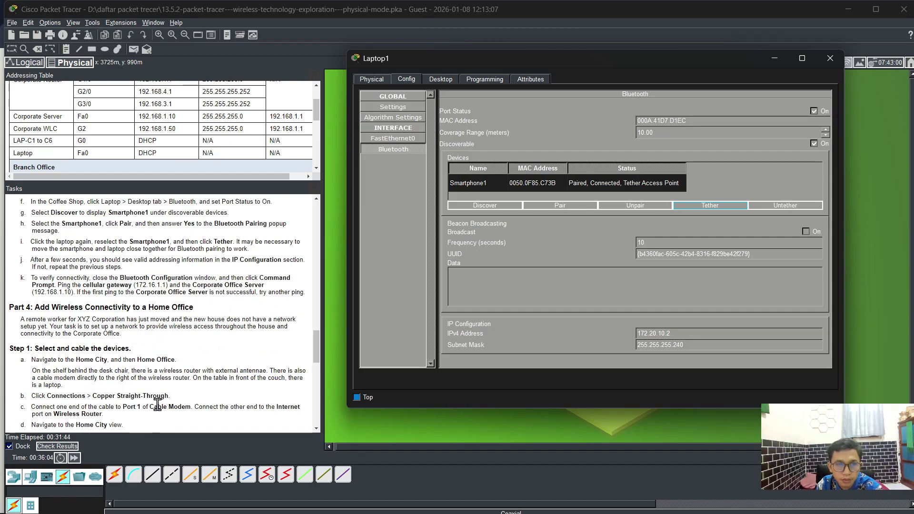
pyautogui.scroll(-6, 157, 403)
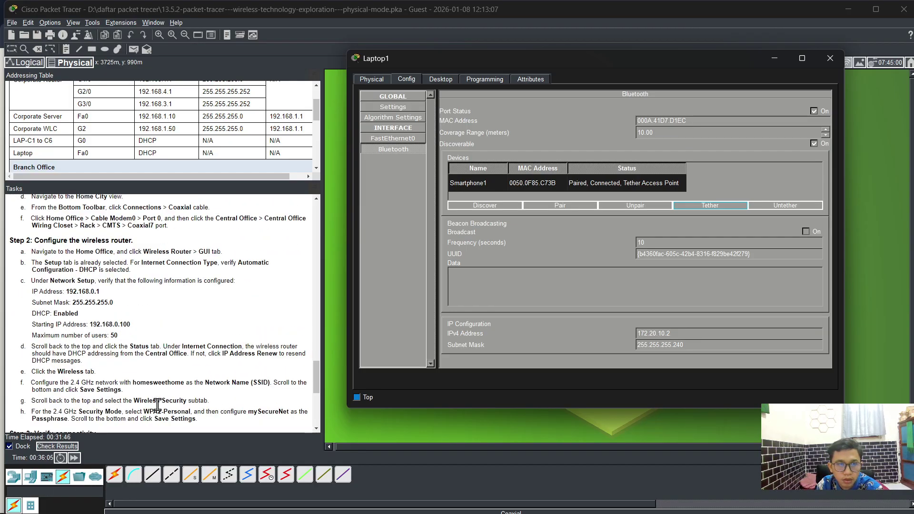
pyautogui.scroll(1, 157, 403)
pyautogui.scroll(2, 157, 404)
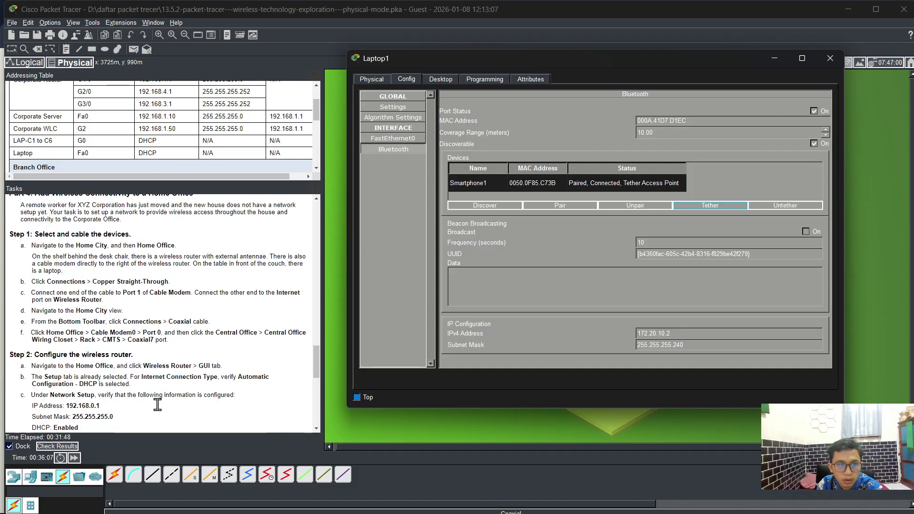
pyautogui.scroll(2, 147, 324)
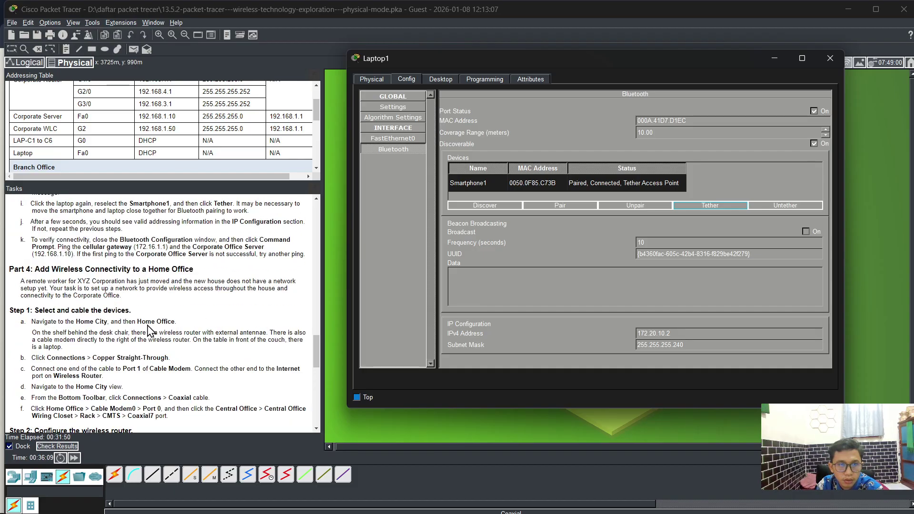
pyautogui.scroll(1, 205, 345)
pyautogui.scroll(-2, 164, 361)
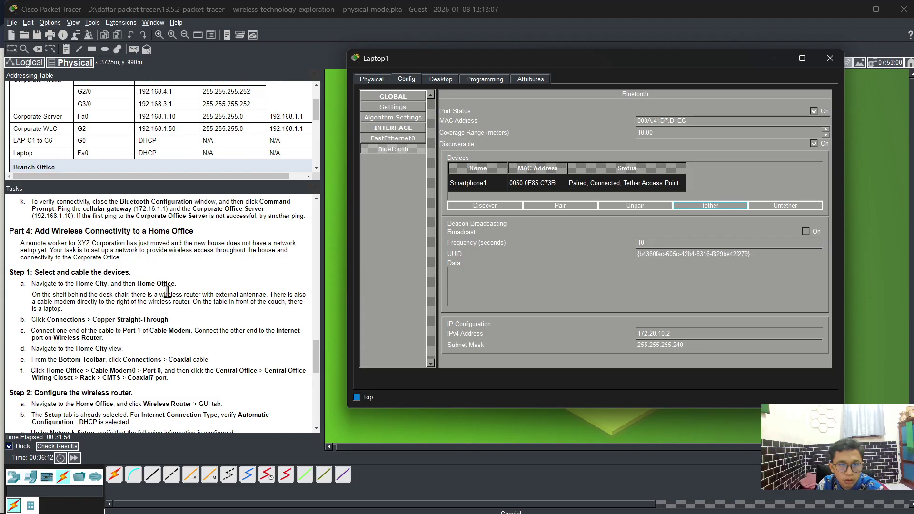
pyautogui.click(826, 59)
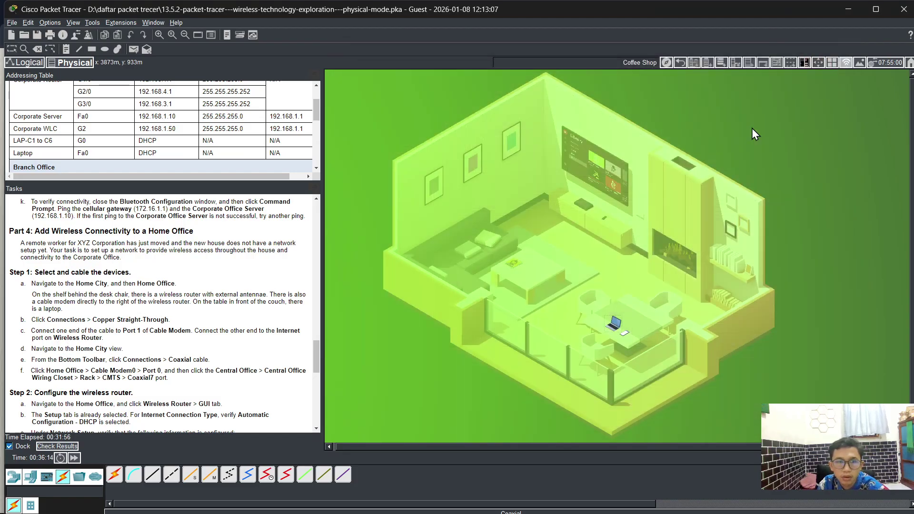
pyautogui.scroll(2, 91, 312)
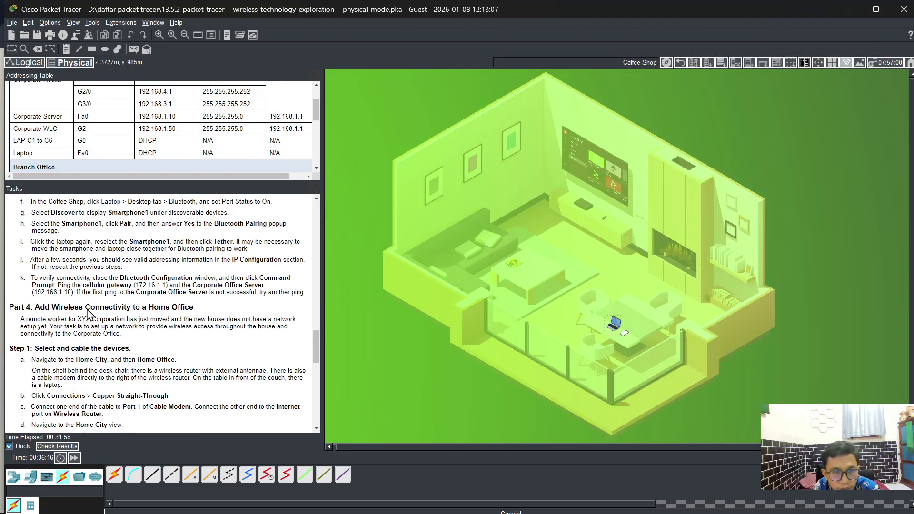
pyautogui.scroll(-3, 88, 314)
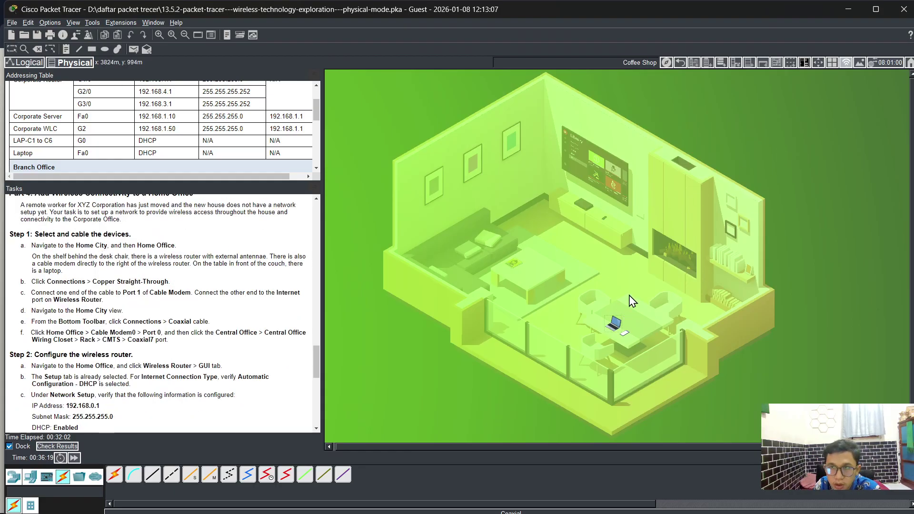
# Step: From the Home City, connect a Copper Straight-Through cable from Port 1 of the Home Office Cable Modem to the Wireless Router's Internet port
pyautogui.click(679, 63)
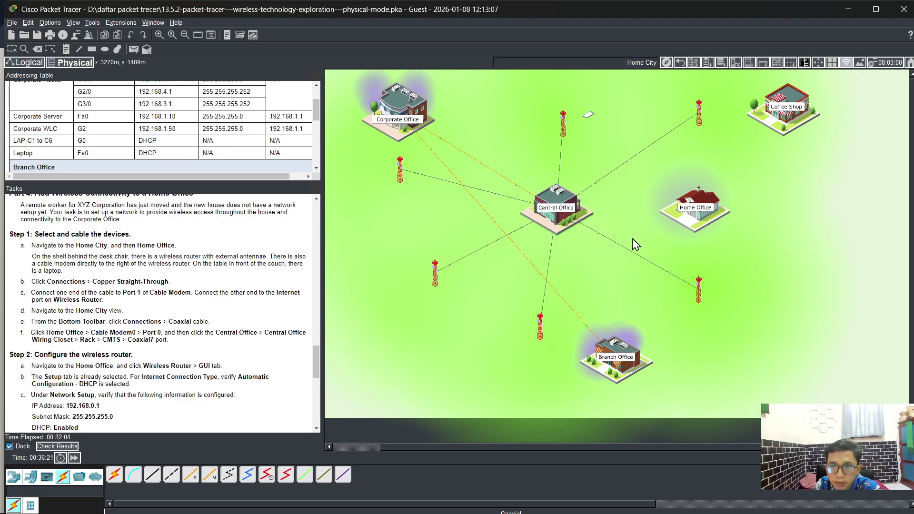
pyautogui.click(701, 211)
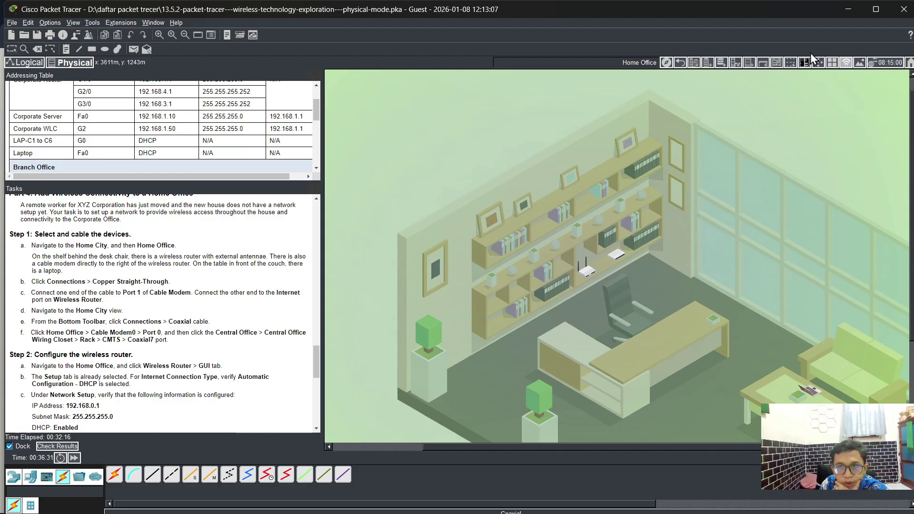
pyautogui.click(680, 62)
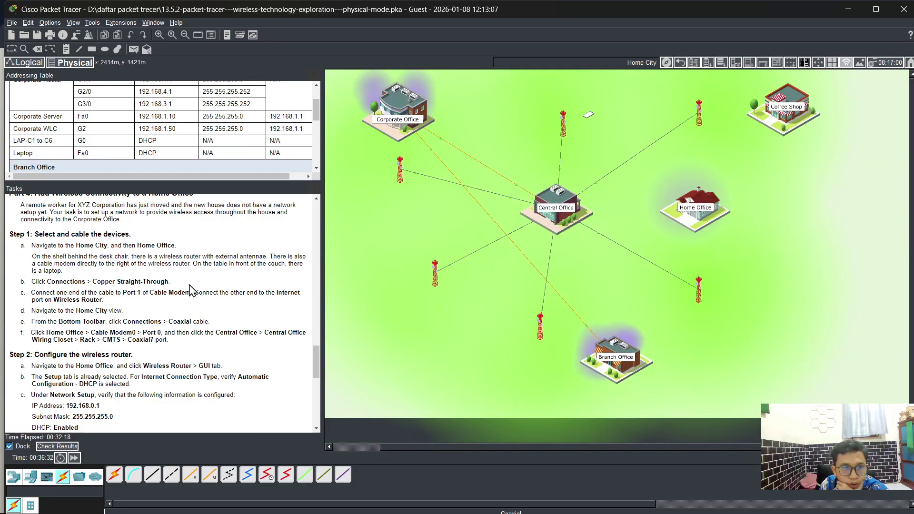
pyautogui.click(152, 475)
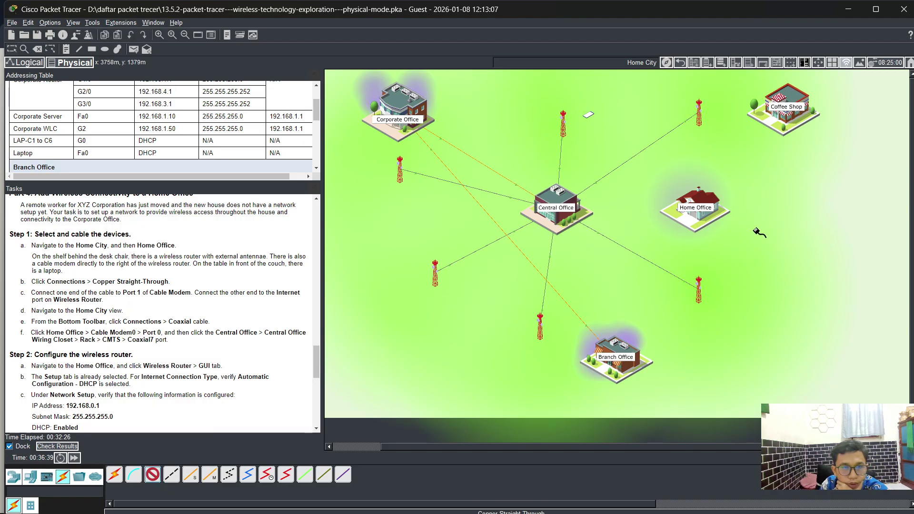
pyautogui.click(701, 209)
pyautogui.moveTo(705, 225)
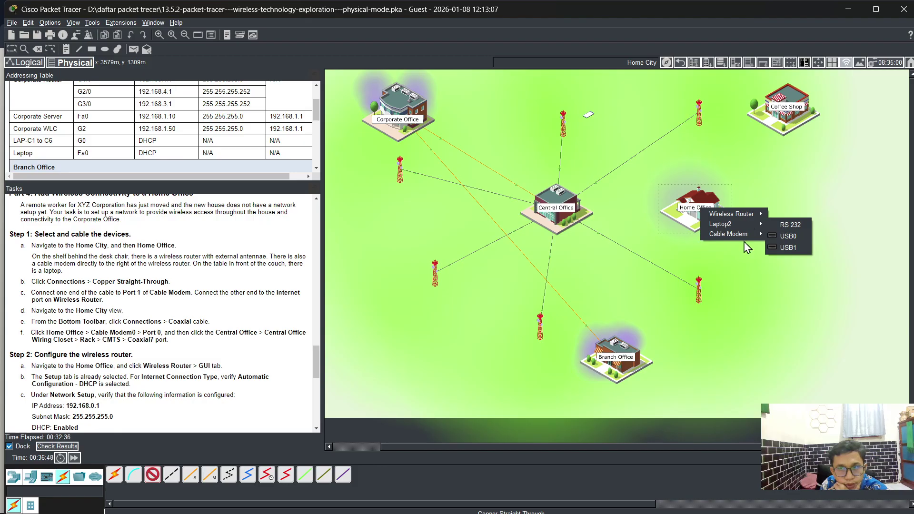
pyautogui.moveTo(746, 230)
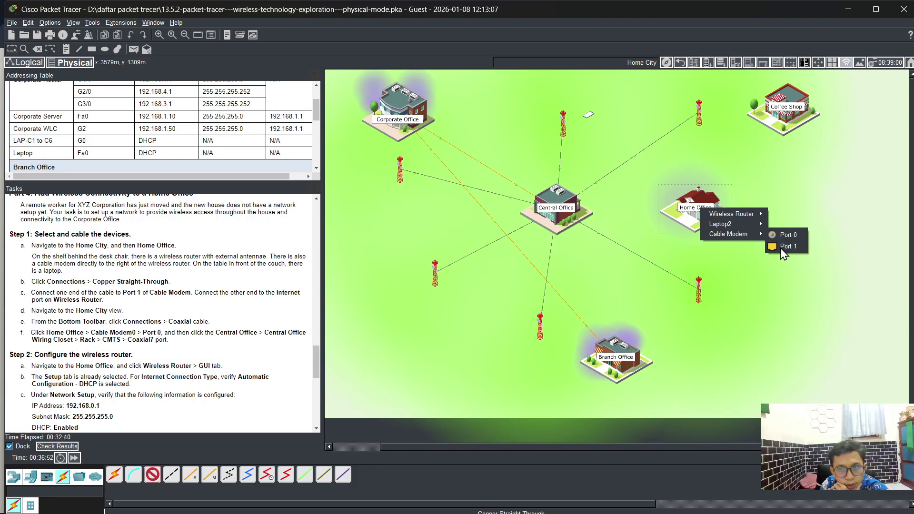
pyautogui.click(783, 235)
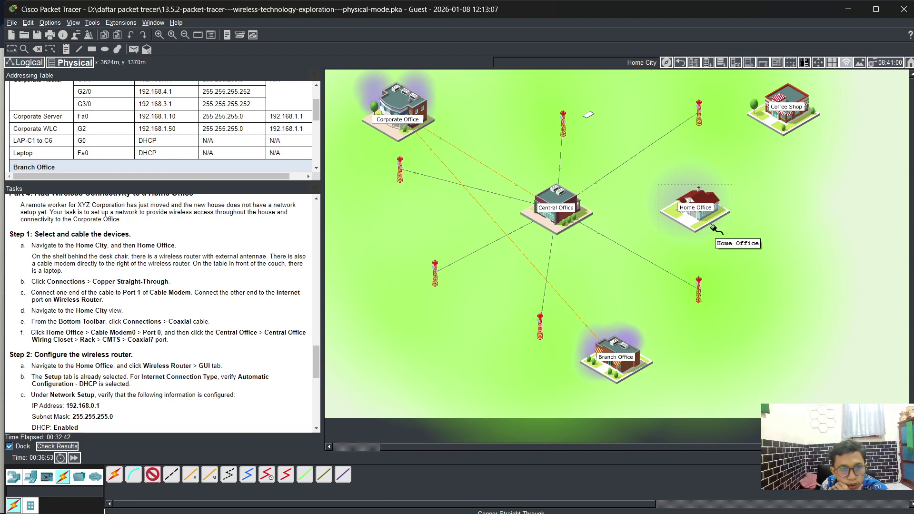
pyautogui.click(707, 203)
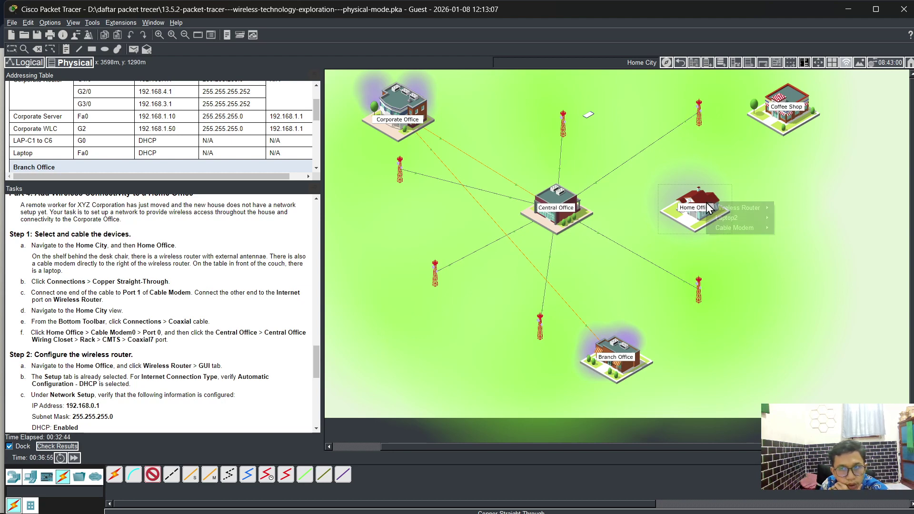
pyautogui.moveTo(727, 207)
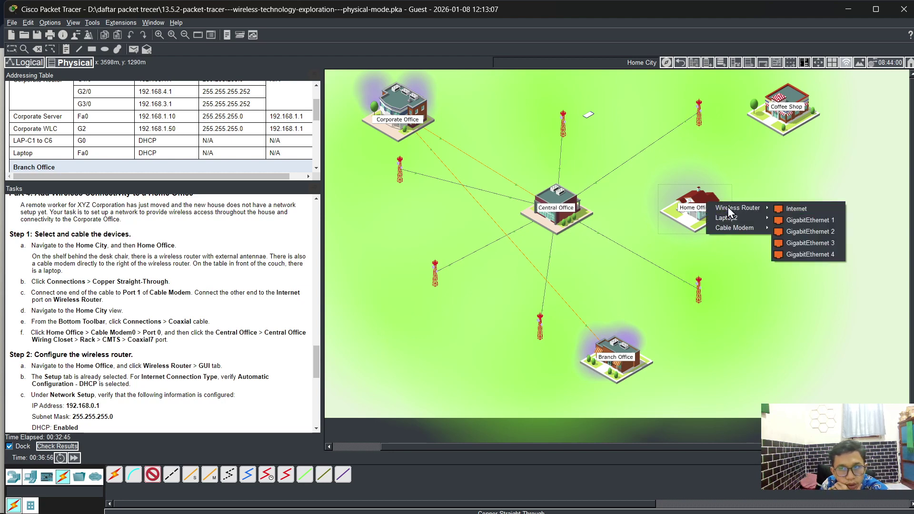
pyautogui.click(803, 208)
# Step: Enter the Home Office and check the cable between the wireless router and the cable modem on the shelf
pyautogui.click(701, 196)
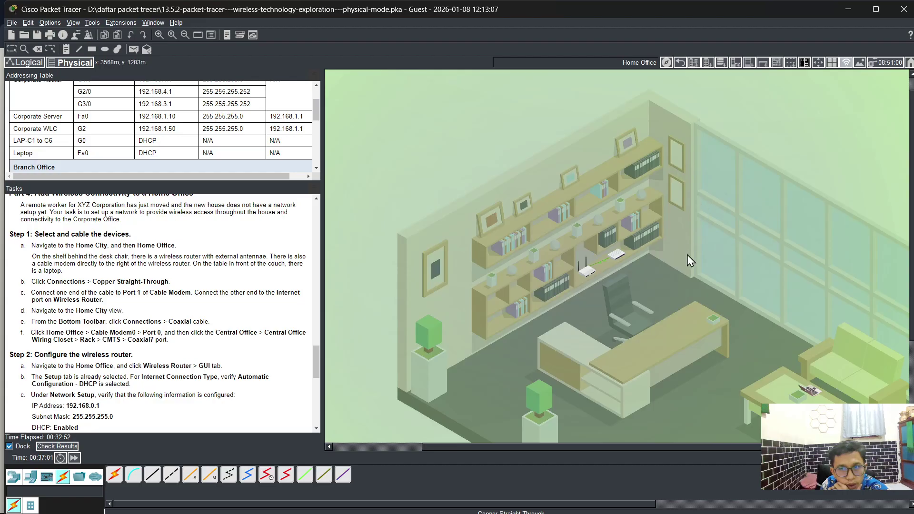
pyautogui.scroll(-3, 687, 267)
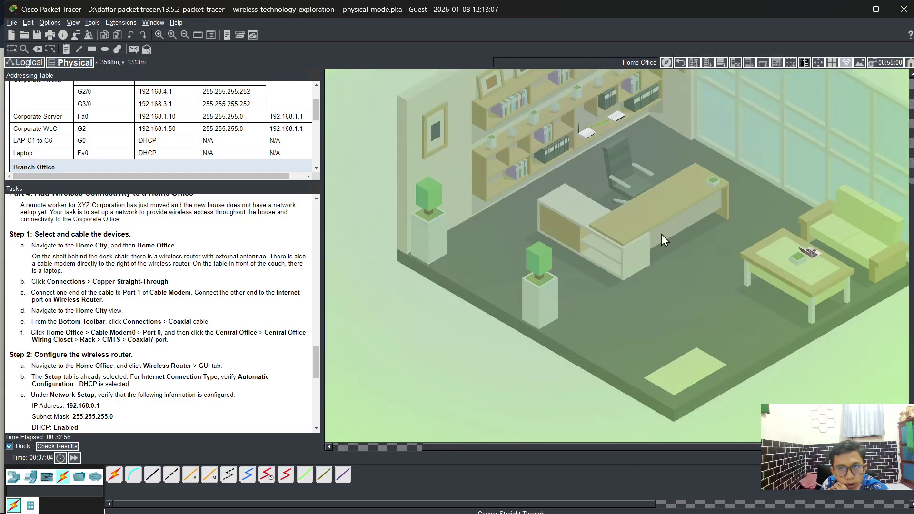
pyautogui.scroll(2, 636, 241)
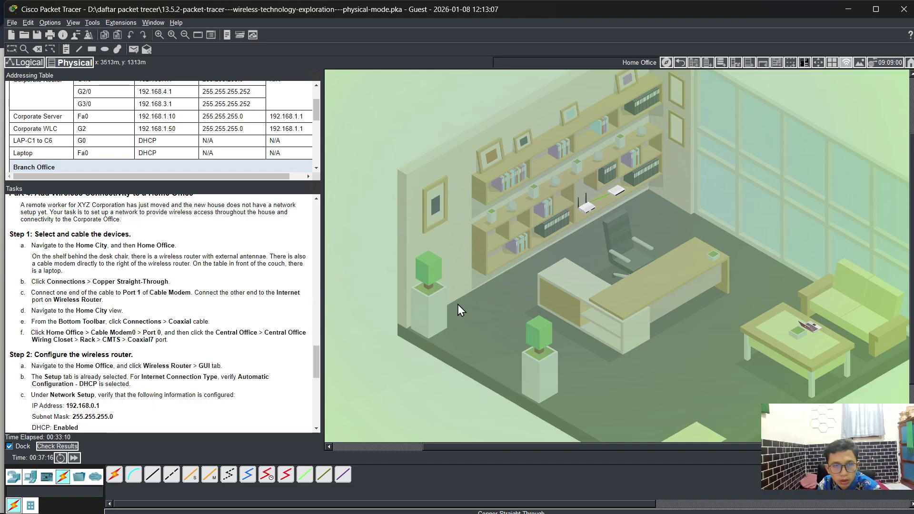
pyautogui.click(152, 474)
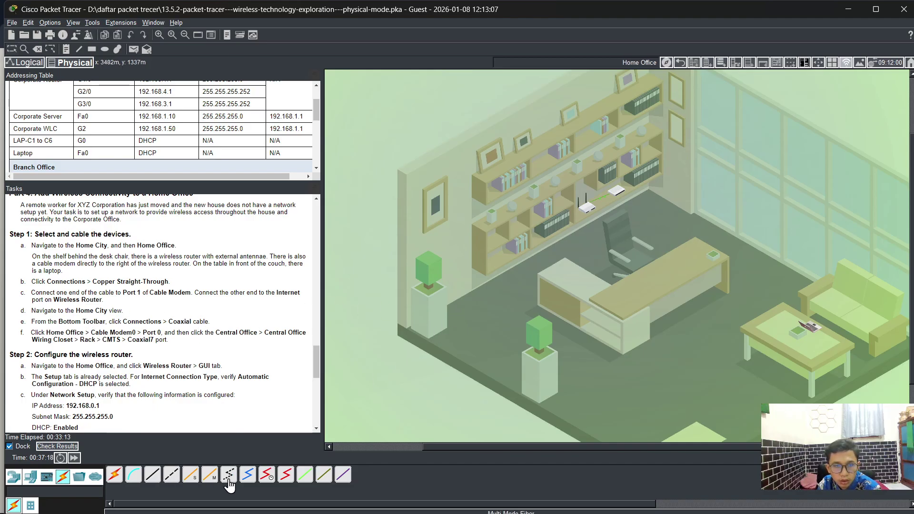
# Step: From the Home City, connect a Coaxial cable from Port 0 of the Home Office Cable Modem to the Central Office rack's CMTS Coaxial7 port
pyautogui.click(679, 63)
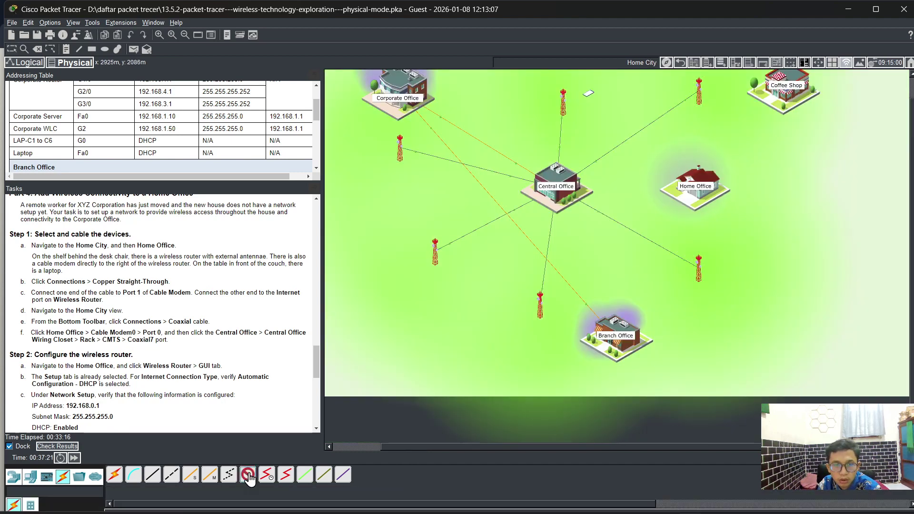
pyautogui.click(248, 476)
pyautogui.click(707, 181)
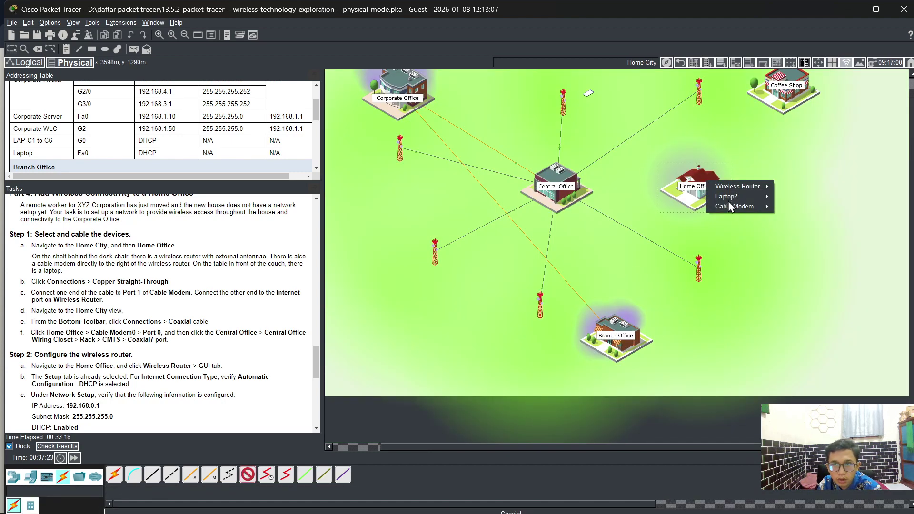
pyautogui.moveTo(729, 202)
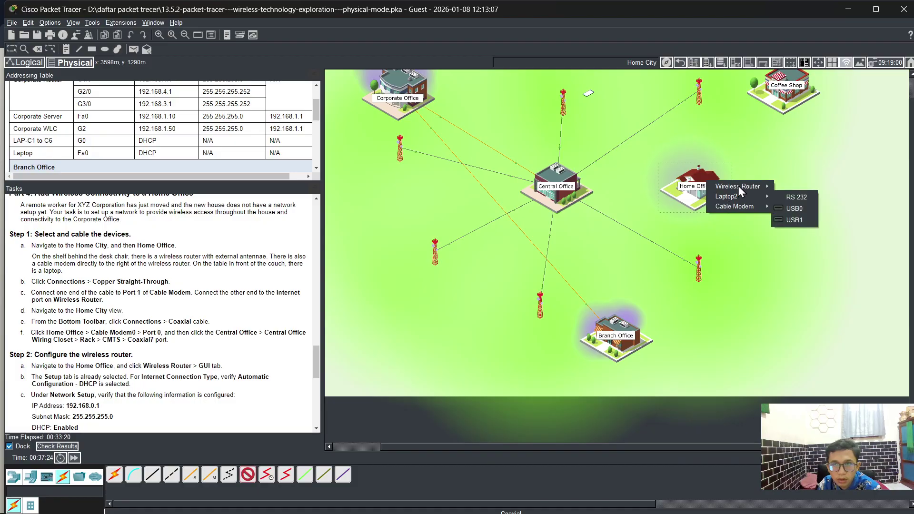
pyautogui.moveTo(737, 186)
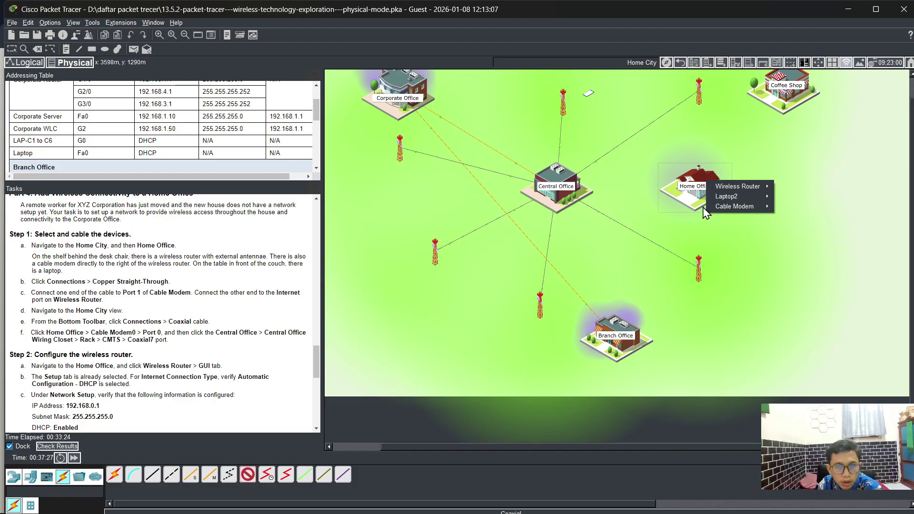
pyautogui.click(701, 177)
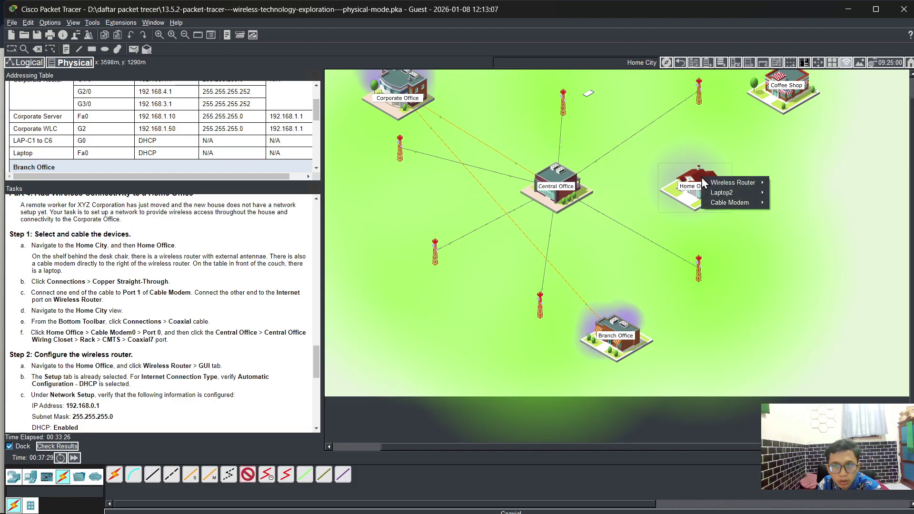
pyautogui.moveTo(743, 183)
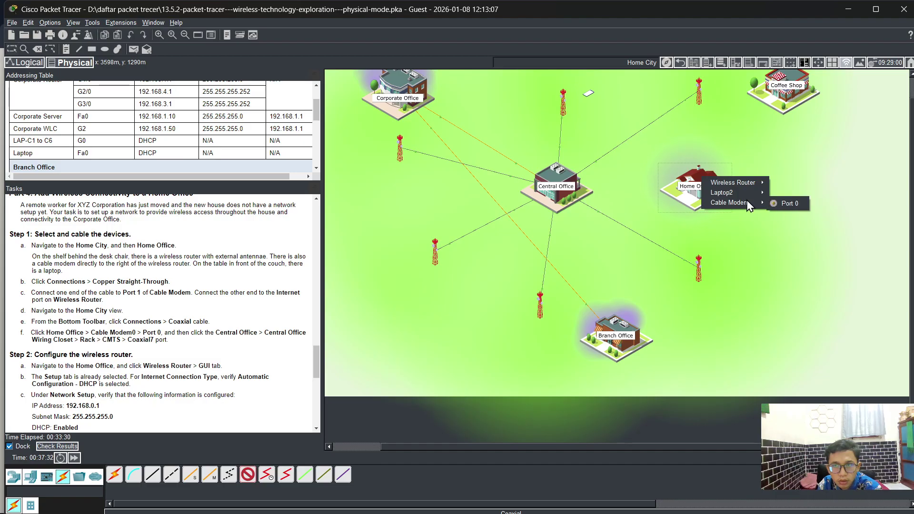
pyautogui.click(786, 204)
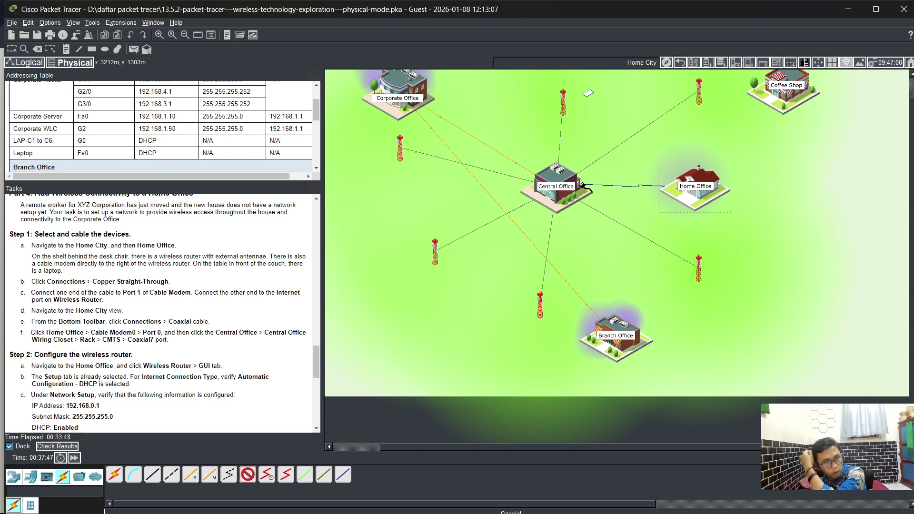
pyautogui.click(580, 186)
pyautogui.moveTo(640, 195)
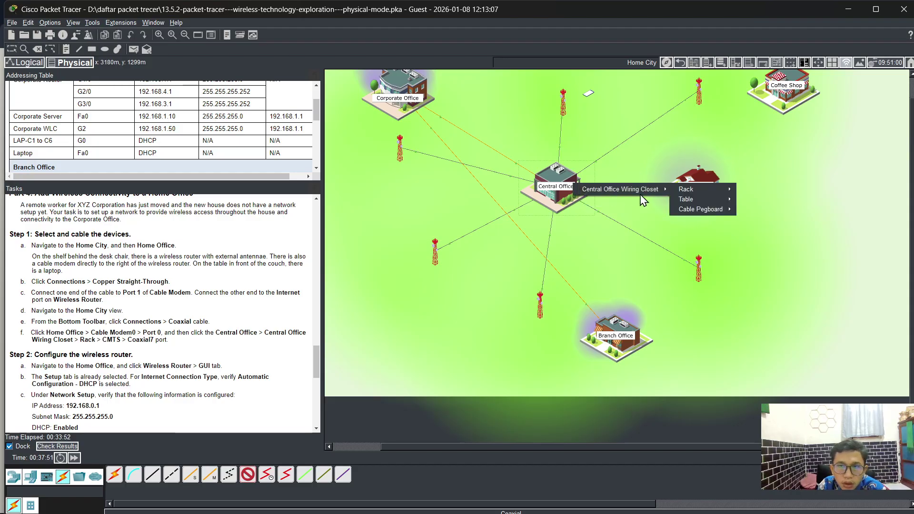
pyautogui.moveTo(687, 201)
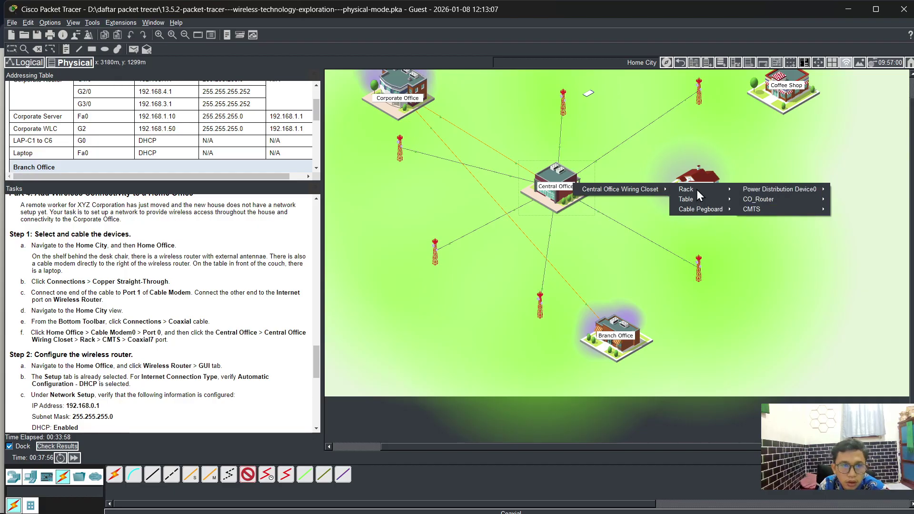
pyautogui.moveTo(763, 214)
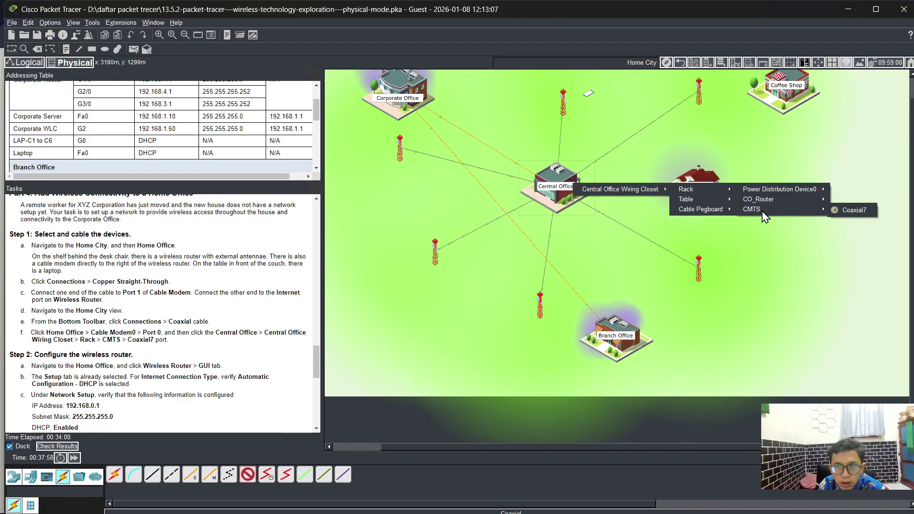
pyautogui.click(859, 209)
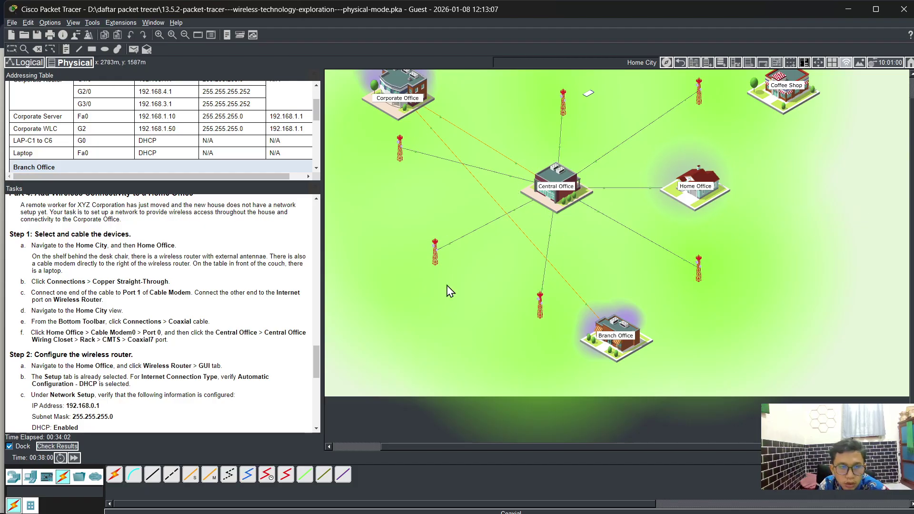
# Step: Read the Step 2 router instructions, enter the Home Office and view the Wireless Router's GUI Setup page, closing the router window
pyautogui.scroll(-2, 161, 363)
pyautogui.scroll(-3, 161, 363)
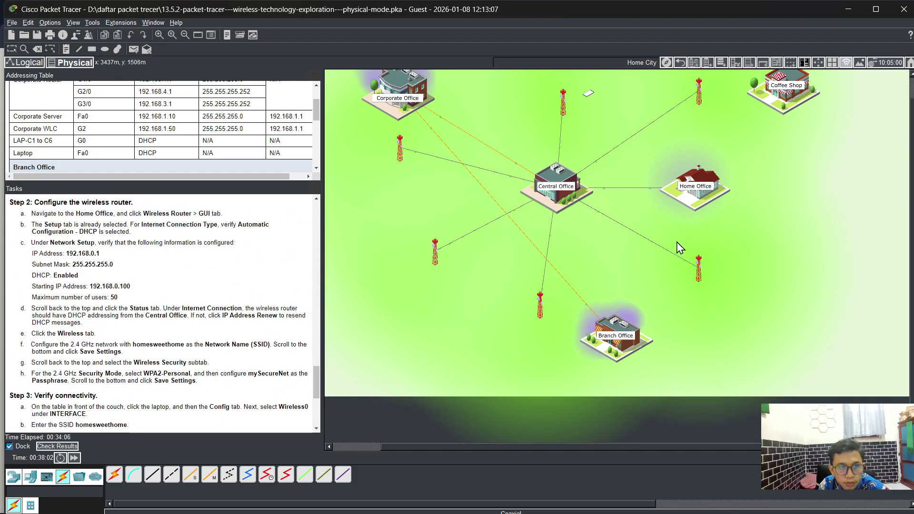
pyautogui.click(698, 180)
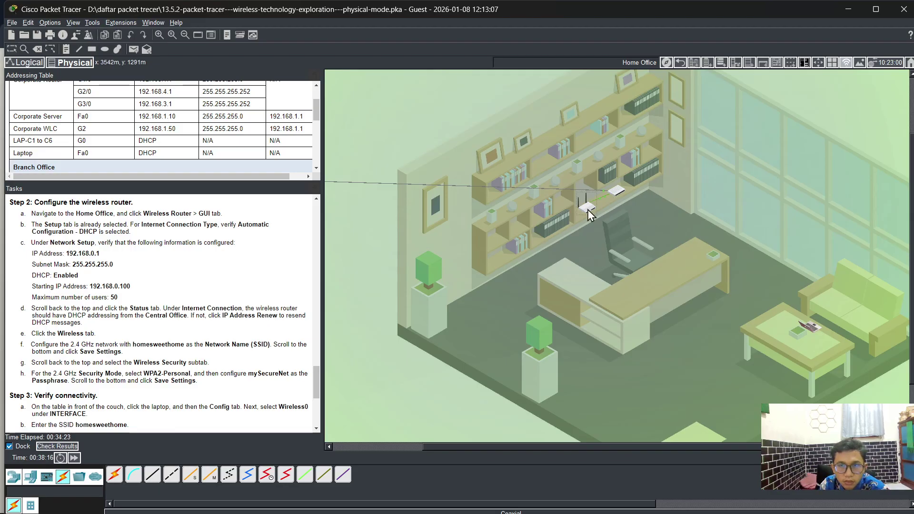
pyautogui.click(613, 192)
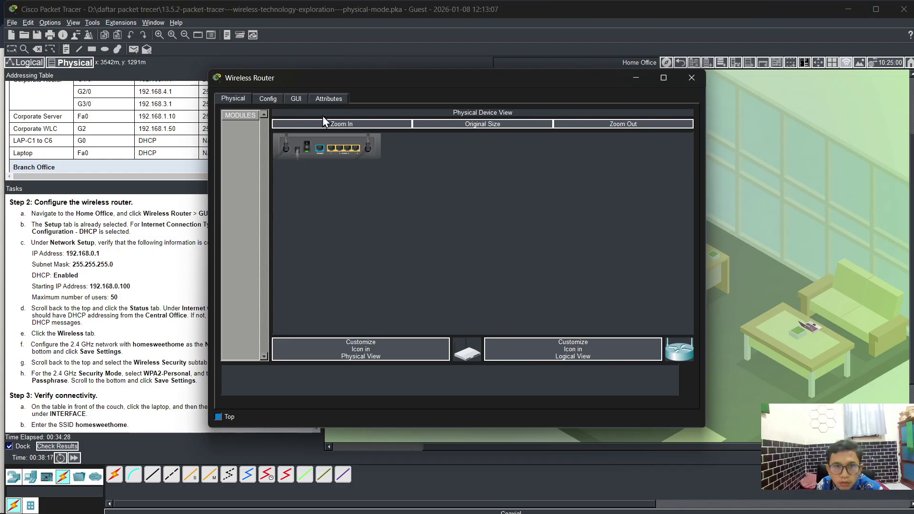
pyautogui.click(296, 99)
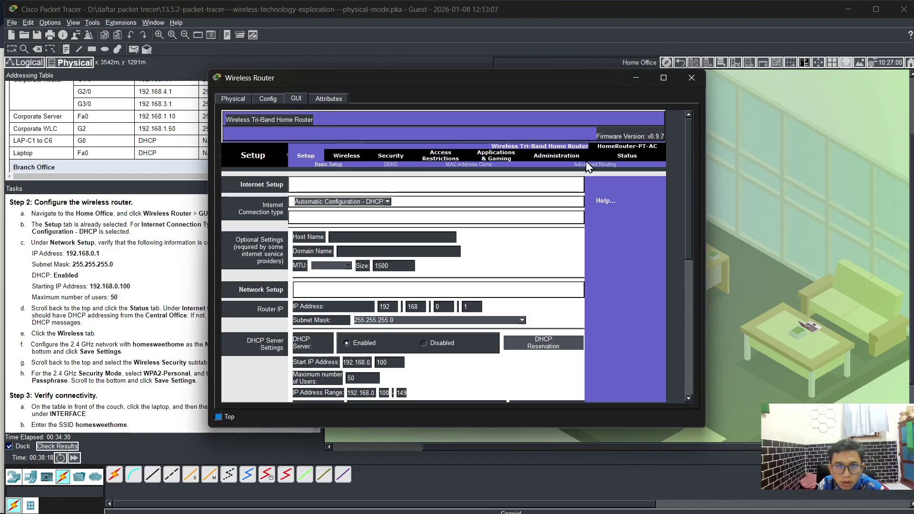
pyautogui.click(691, 78)
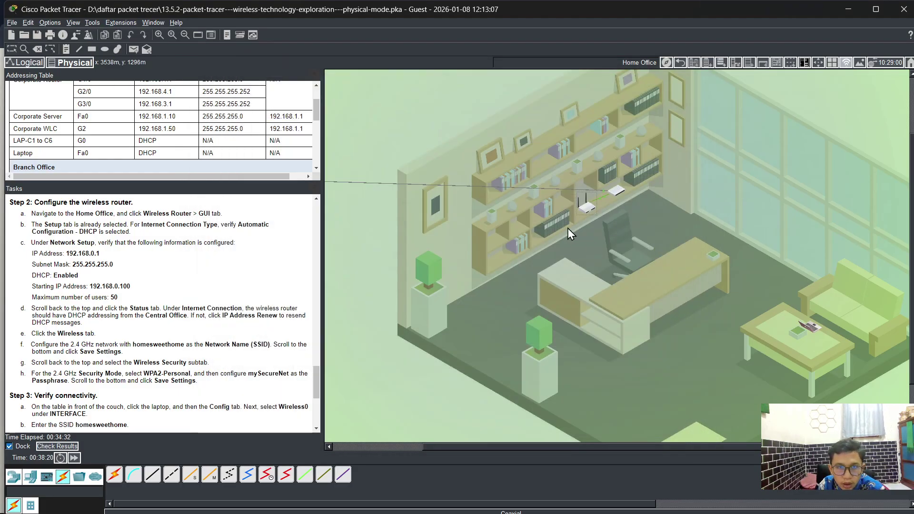
# Step: Look through the Cable Modem's Config, Physical and Attributes pages and close its window
pyautogui.click(618, 193)
pyautogui.click(274, 100)
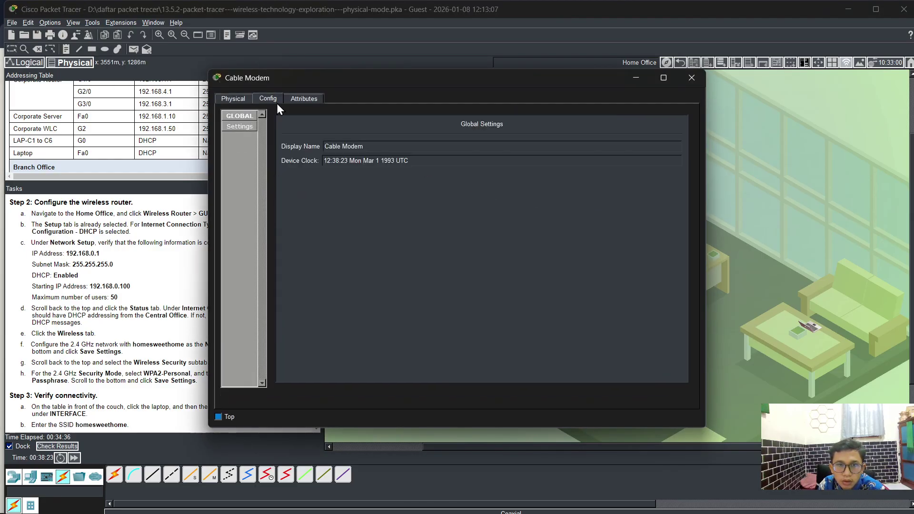
pyautogui.click(241, 101)
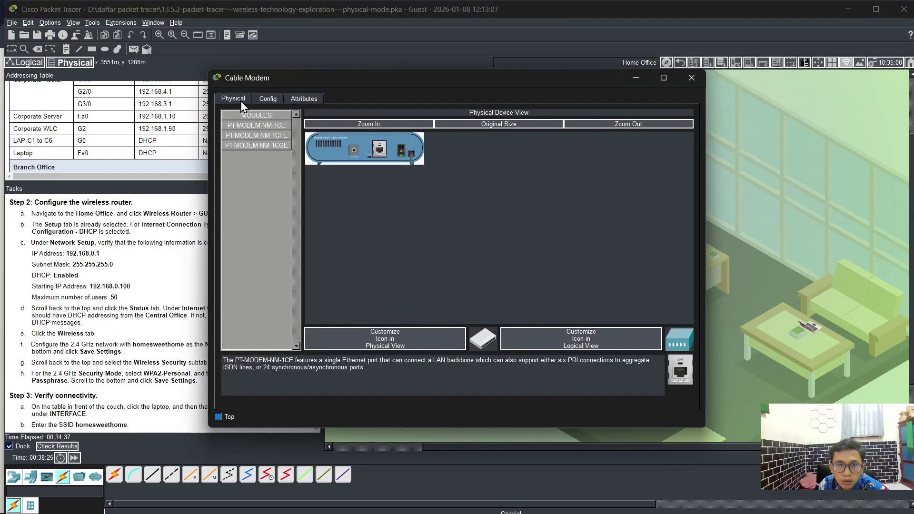
pyautogui.click(269, 100)
pyautogui.click(303, 99)
pyautogui.click(691, 77)
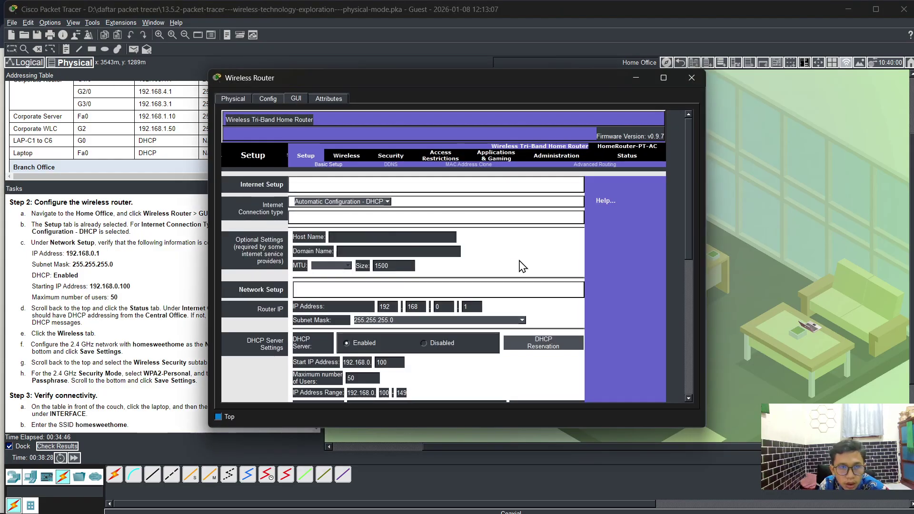
# Step: Check the Wireless Router's Internet connection type, router IP and DHCP server settings against the Step 2 instructions
pyautogui.scroll(-3, 522, 267)
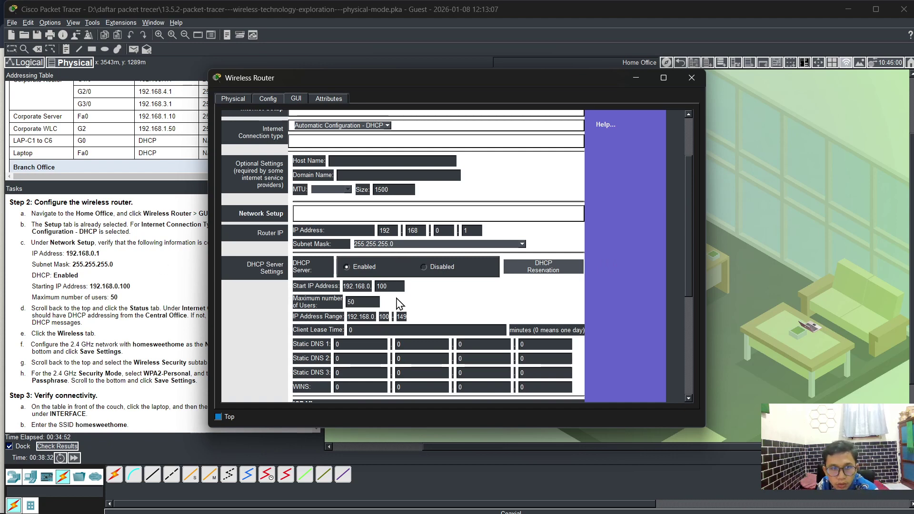
pyautogui.moveTo(456, 78); pyautogui.dragTo(567, 79)
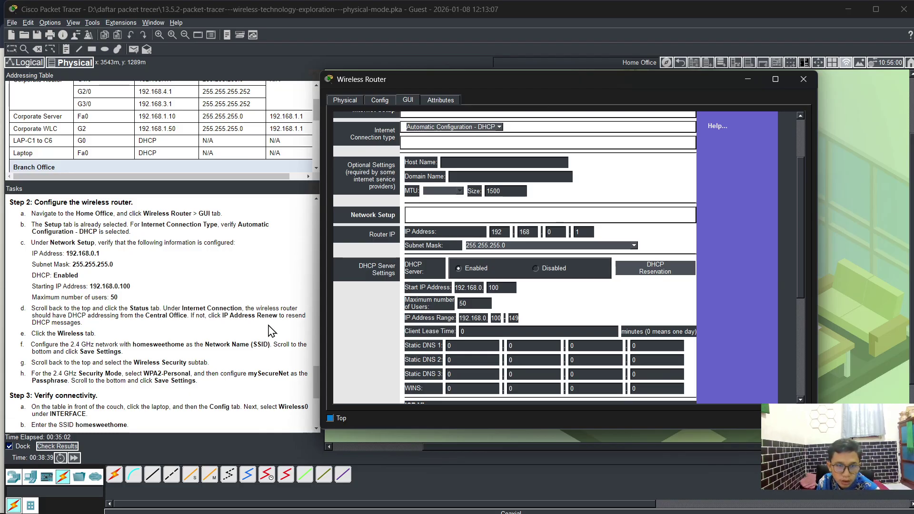
pyautogui.scroll(-1, 93, 343)
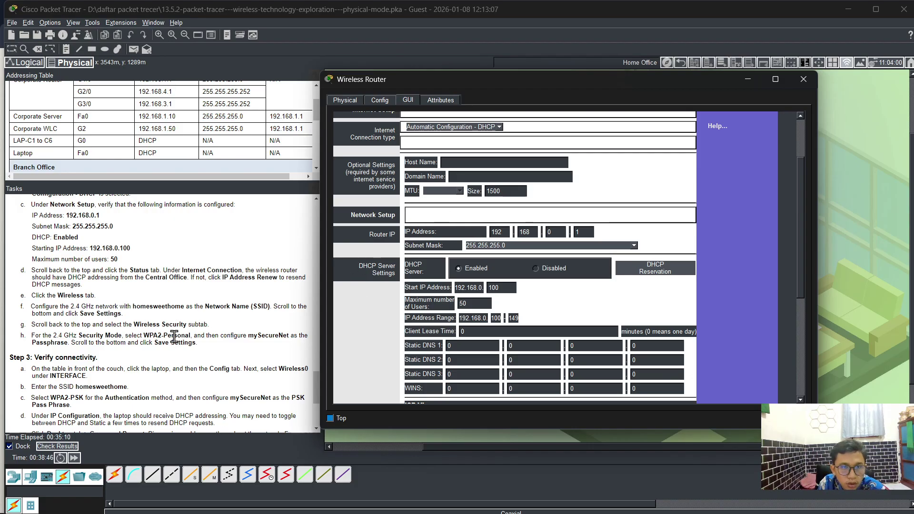
pyautogui.scroll(1, 391, 322)
pyautogui.scroll(1, 389, 322)
# Step: Examine the Wireless Router's basic wireless settings for the 2.4 GHz and 5 GHz networks
pyautogui.click(478, 157)
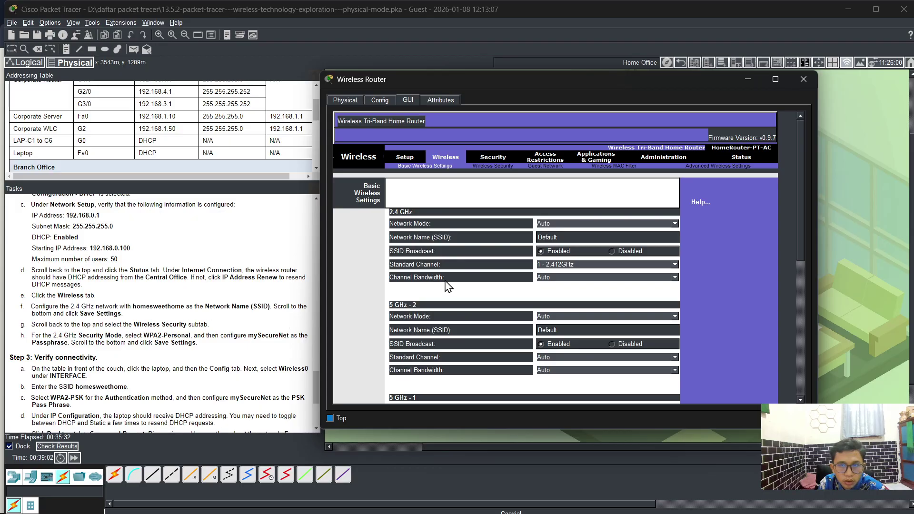
pyautogui.scroll(-4, 571, 290)
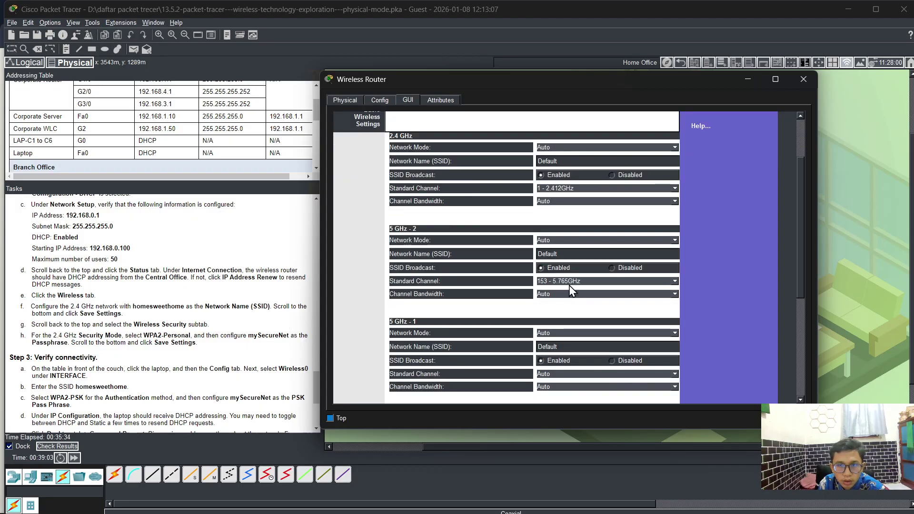
pyautogui.scroll(1, 571, 290)
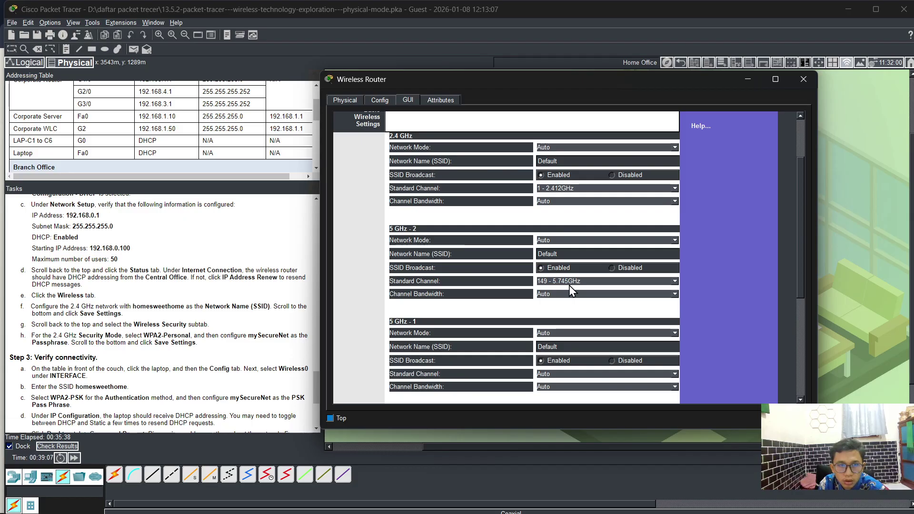
pyautogui.scroll(1, 571, 290)
pyautogui.click(564, 161)
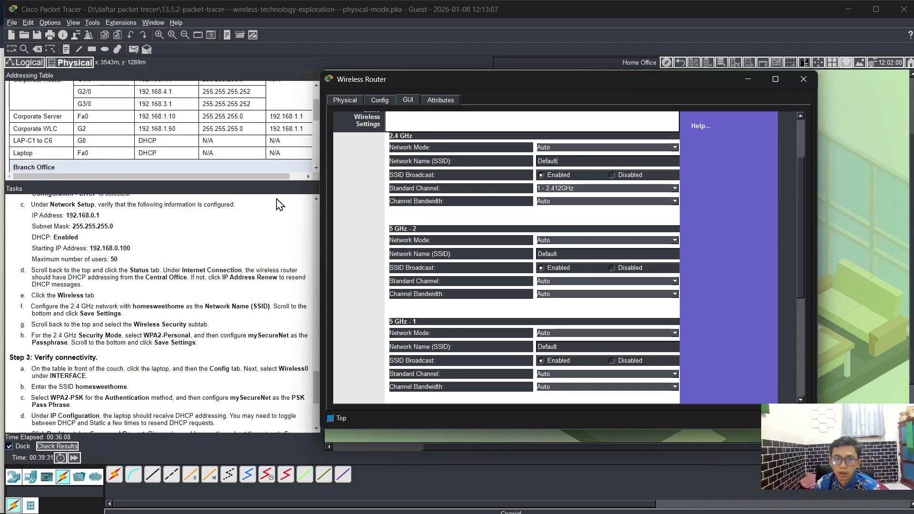
pyautogui.scroll(3, 360, 233)
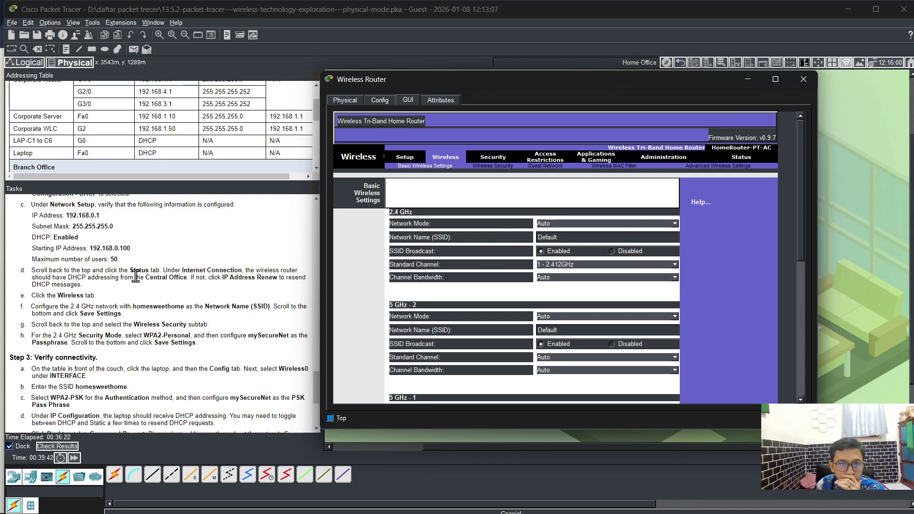
# Step: Read the Step 3 connectivity instructions through to the Reflection section and close the Wireless Router window
pyautogui.scroll(-1, 157, 299)
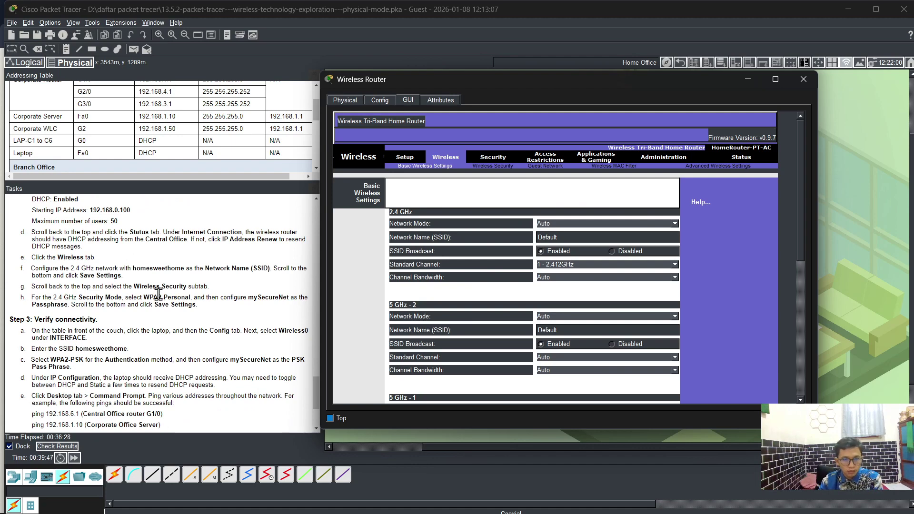
pyautogui.scroll(-1, 158, 294)
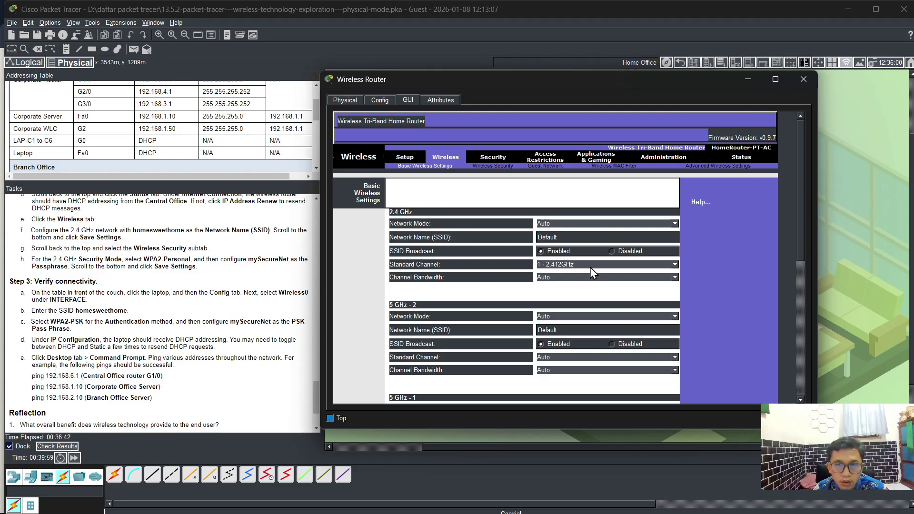
pyautogui.click(804, 79)
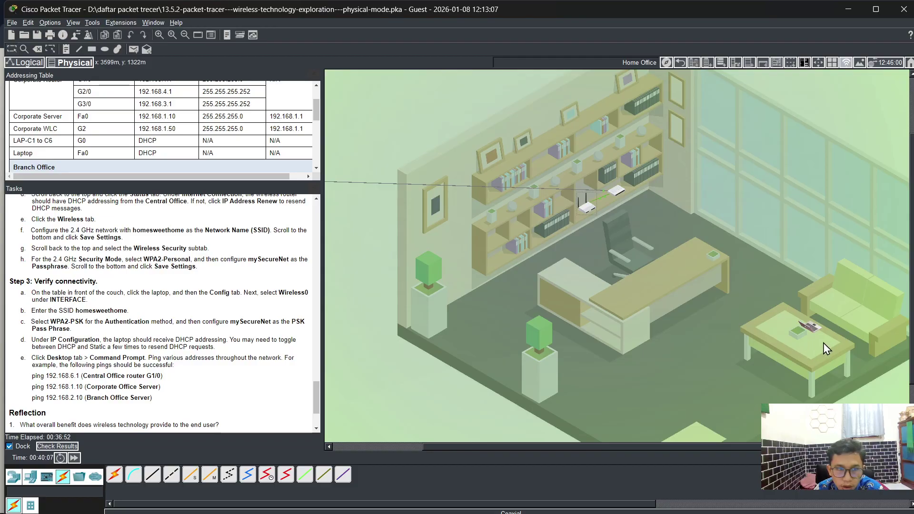
# Step: Examine the Wireless0 interface settings of the laptop on the coffee table, then put its window away
pyautogui.click(809, 328)
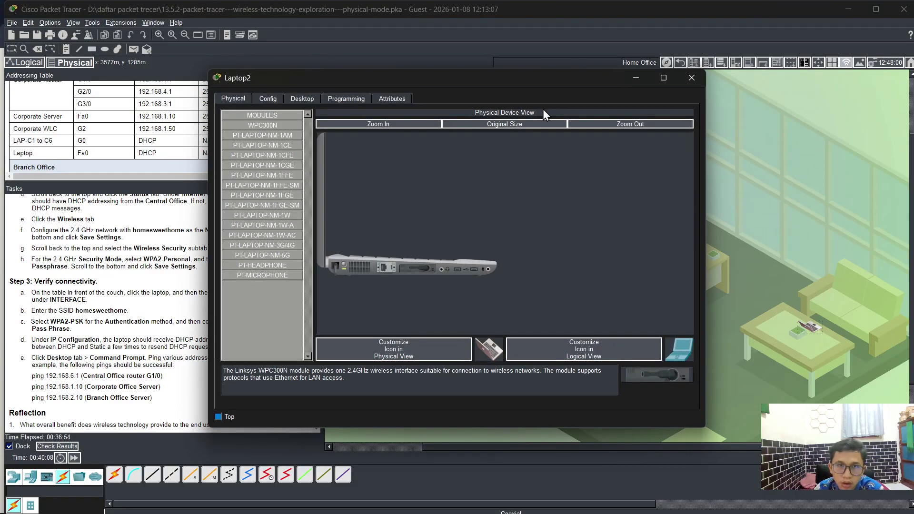
pyautogui.click(269, 94)
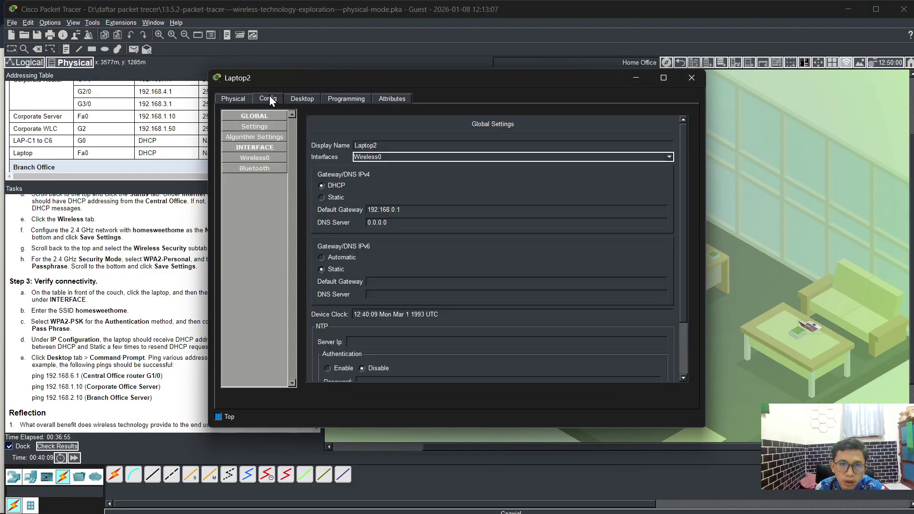
pyautogui.click(250, 157)
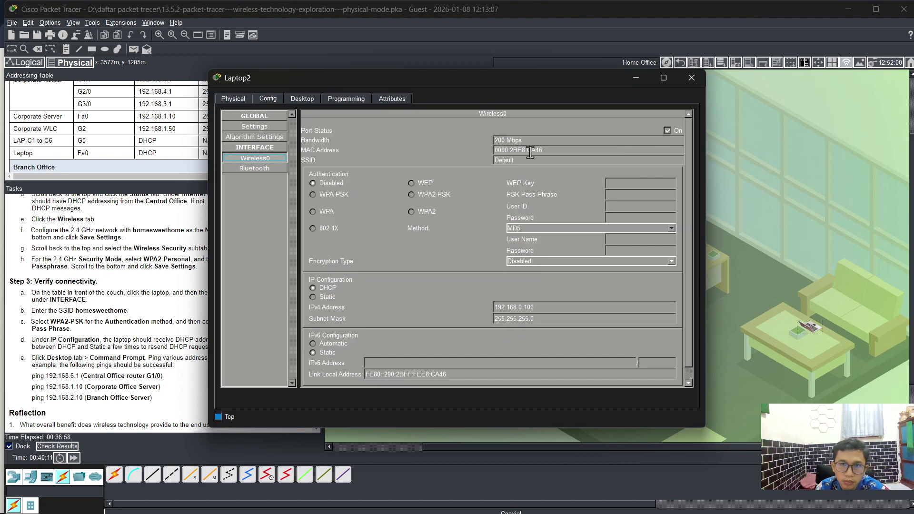
pyautogui.moveTo(536, 78); pyautogui.dragTo(700, 88)
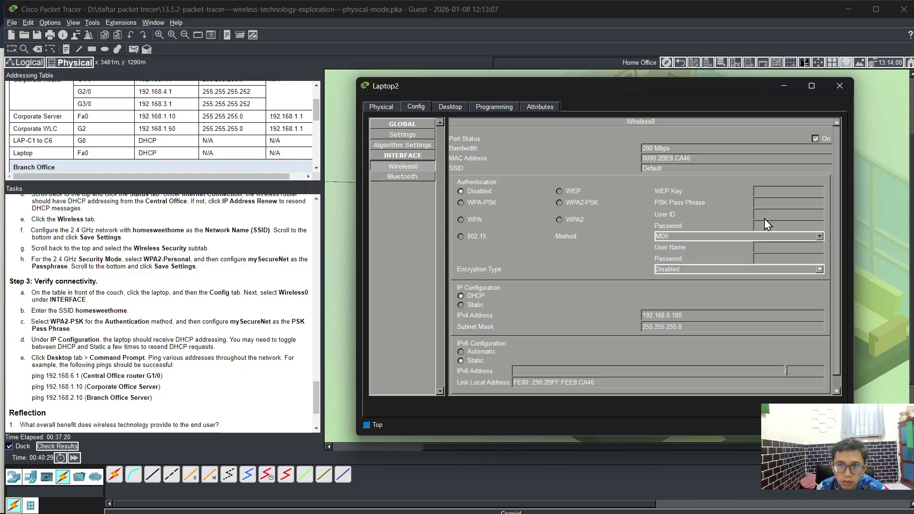
pyautogui.doubleClick(671, 168)
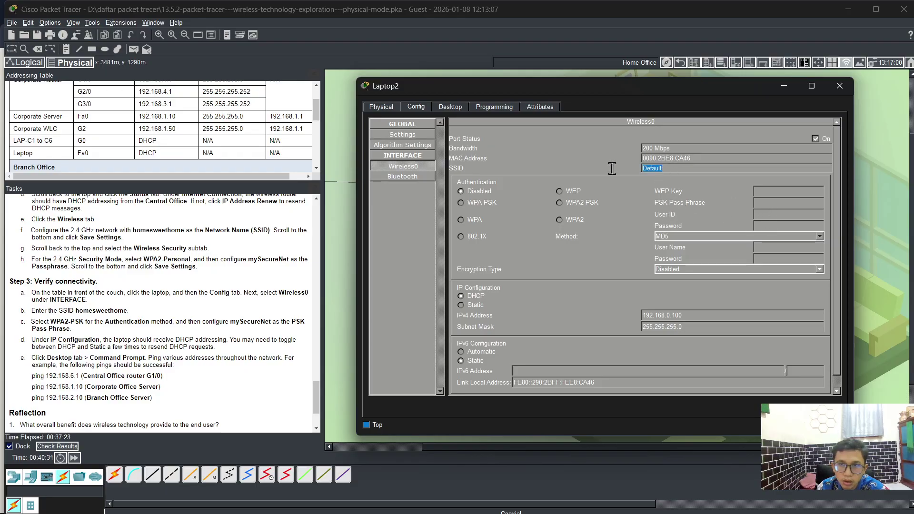
pyautogui.click(788, 87)
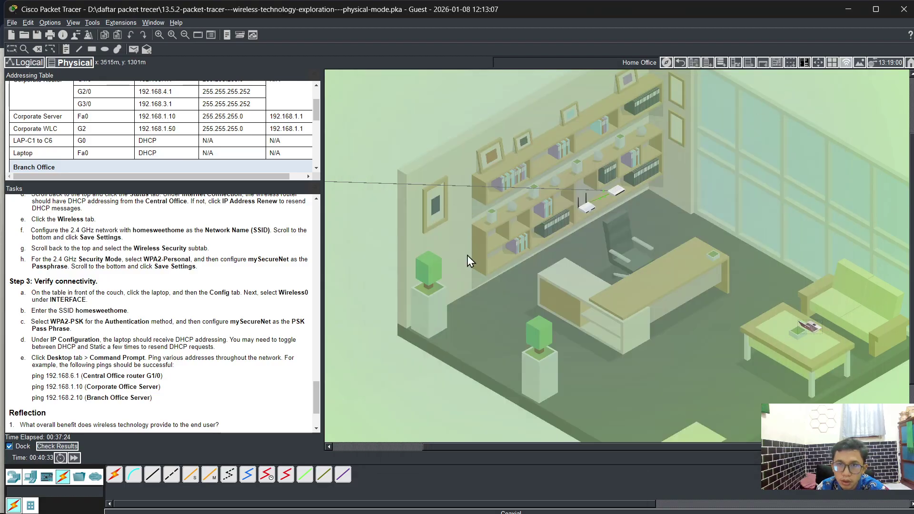
# Step: Enter homesweethome, copied from instruction f, as the 2.4 GHz network name in the Wireless Router's basic wireless settings
pyautogui.click(590, 204)
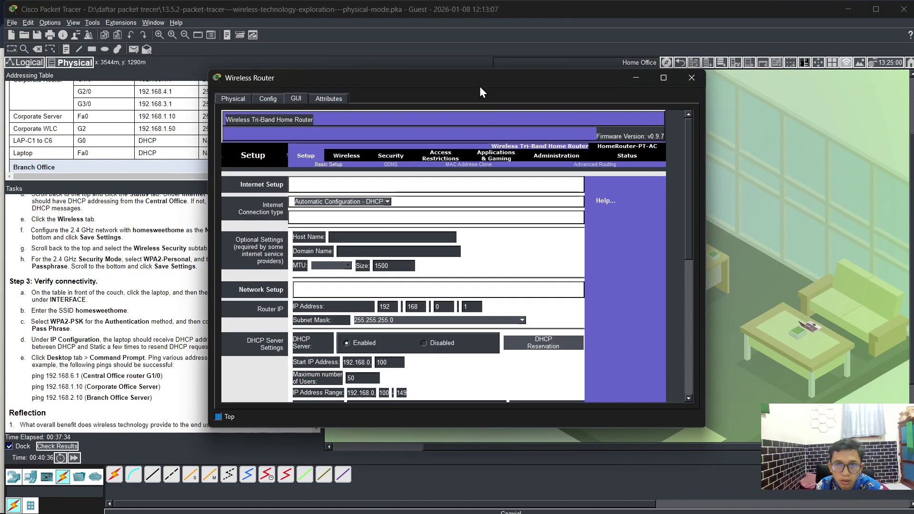
pyautogui.moveTo(479, 81); pyautogui.dragTo(583, 78)
pyautogui.scroll(1, 183, 292)
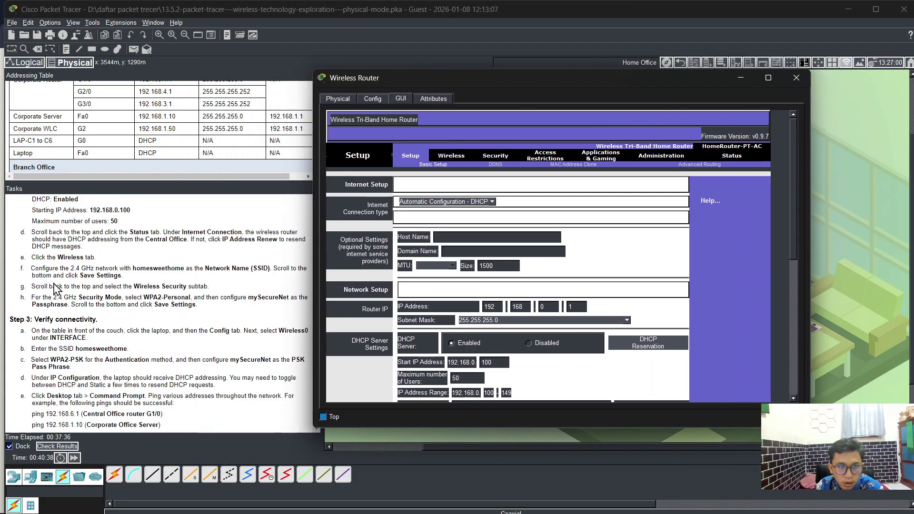
pyautogui.click(450, 155)
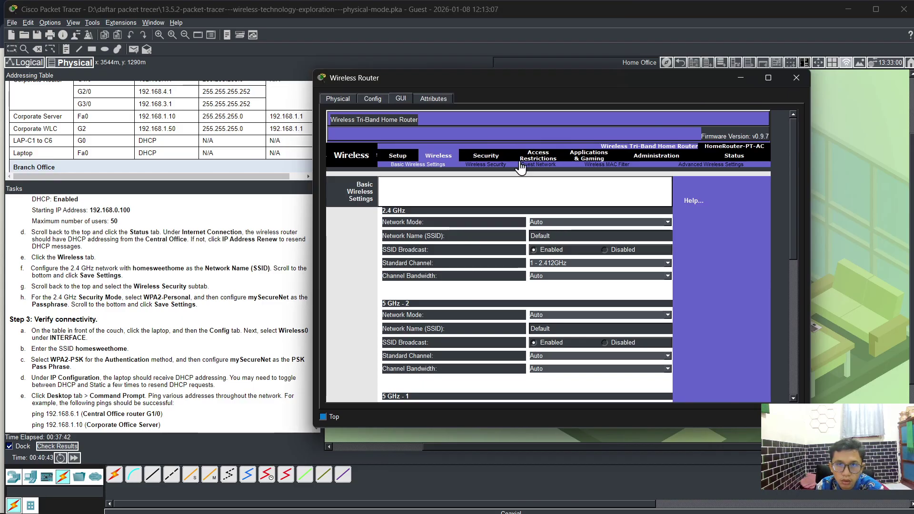
pyautogui.moveTo(493, 86); pyautogui.dragTo(570, 84)
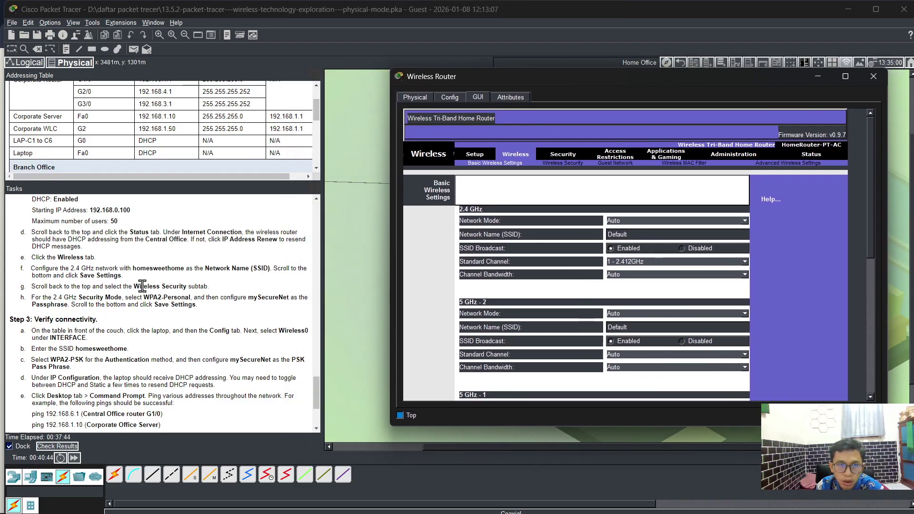
pyautogui.moveTo(132, 268); pyautogui.dragTo(183, 269)
pyautogui.rightClick(184, 269)
pyautogui.click(187, 277)
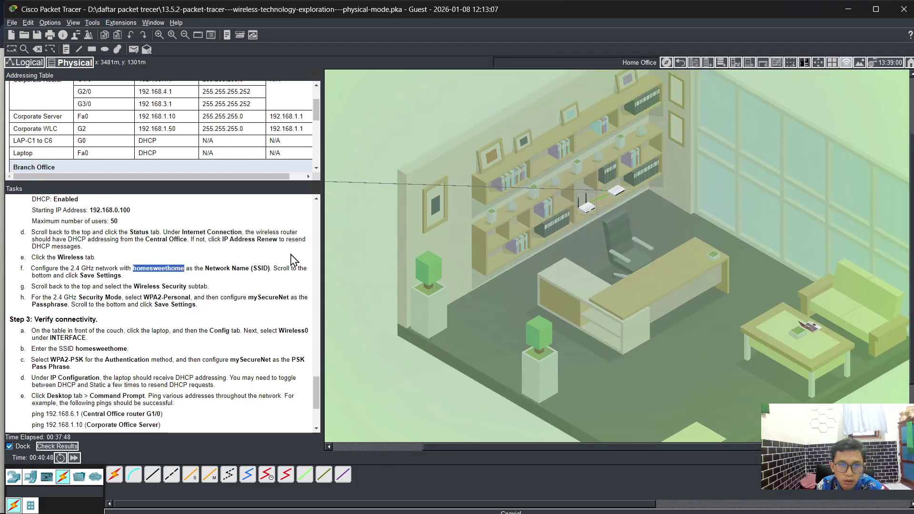
pyautogui.click(590, 209)
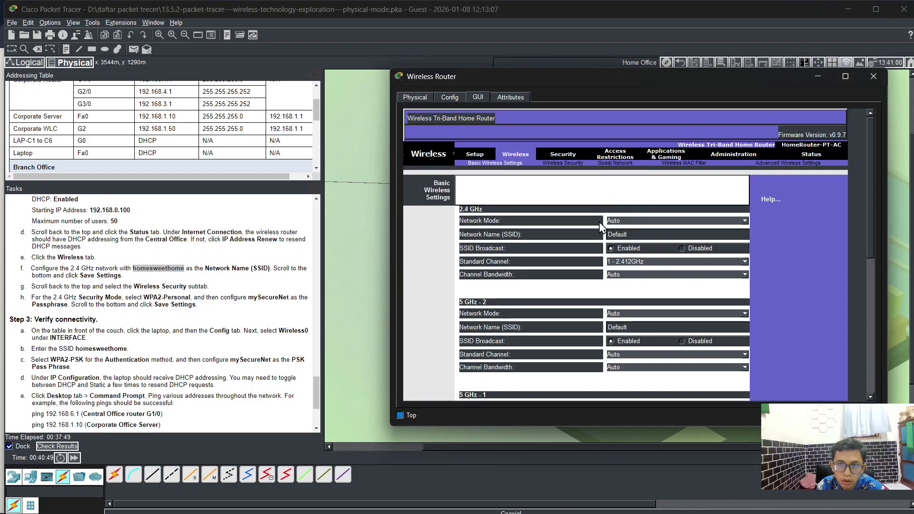
pyautogui.doubleClick(628, 234)
pyautogui.hotkey('ctrl', 'v')
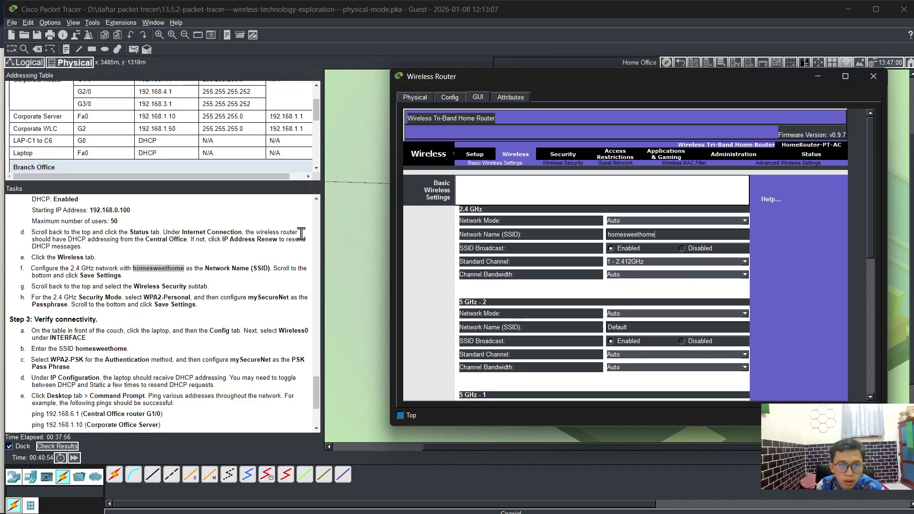
# Step: Set the Wireless Router's 2.4 GHz security mode to WPA2 Personal
pyautogui.click(556, 164)
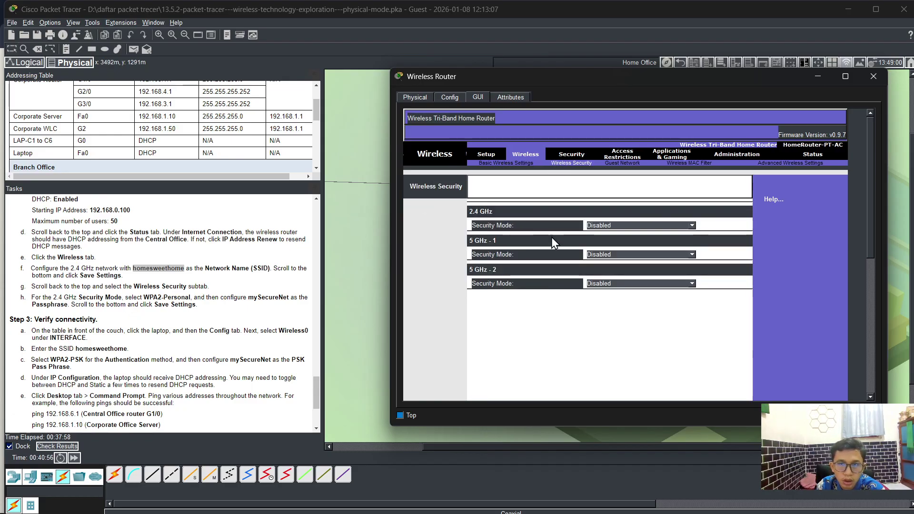
pyautogui.click(616, 225)
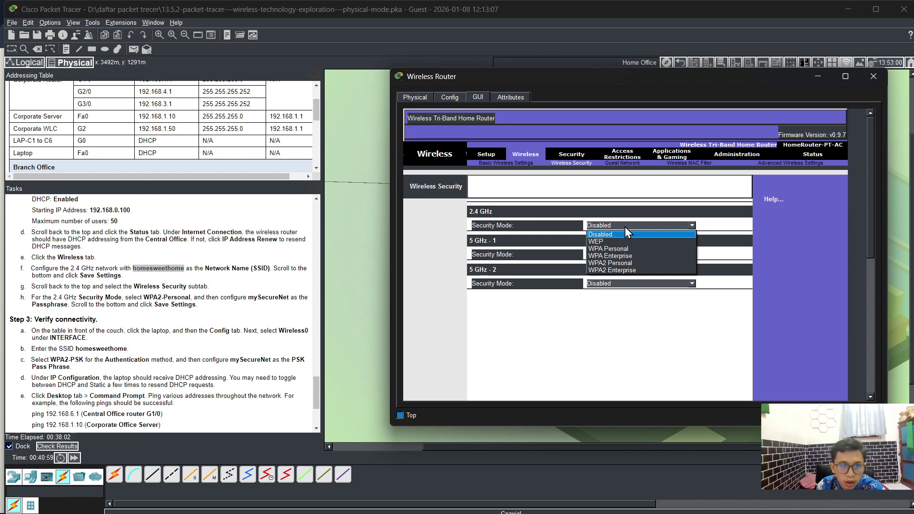
pyautogui.click(616, 262)
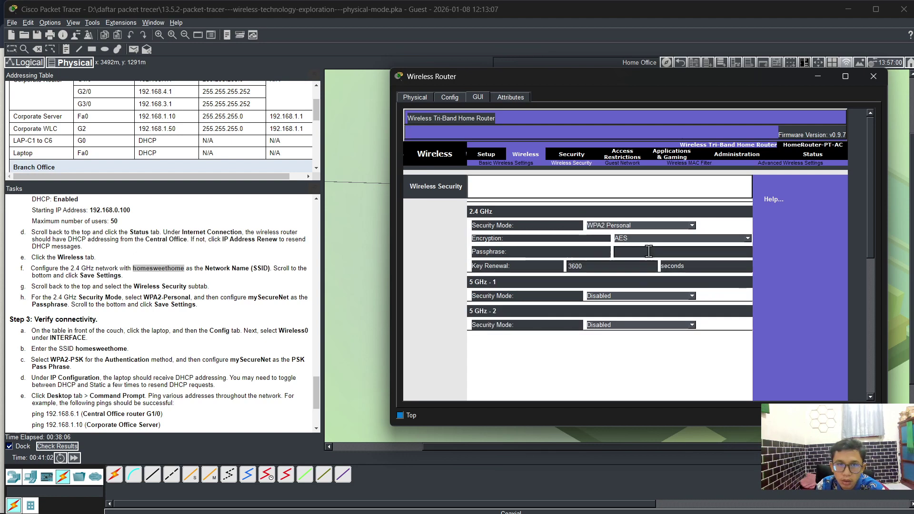
# Step: Copy the passphrase from instruction h into the 2.4 GHz Passphrase field and save the Wireless Router's security settings
pyautogui.click(248, 300)
pyautogui.moveTo(248, 299); pyautogui.dragTo(289, 298)
pyautogui.rightClick(274, 300)
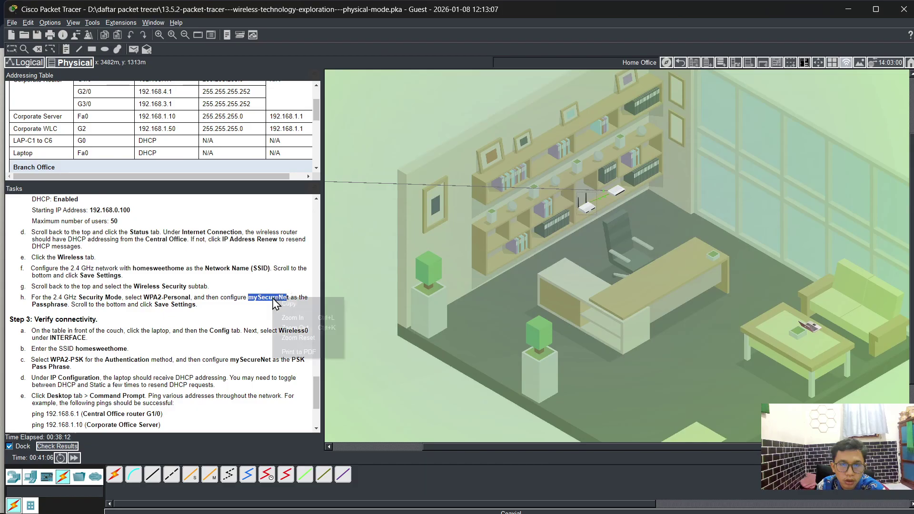
pyautogui.click(247, 308)
pyautogui.moveTo(249, 298); pyautogui.dragTo(288, 299)
pyautogui.rightClick(281, 298)
pyautogui.click(291, 304)
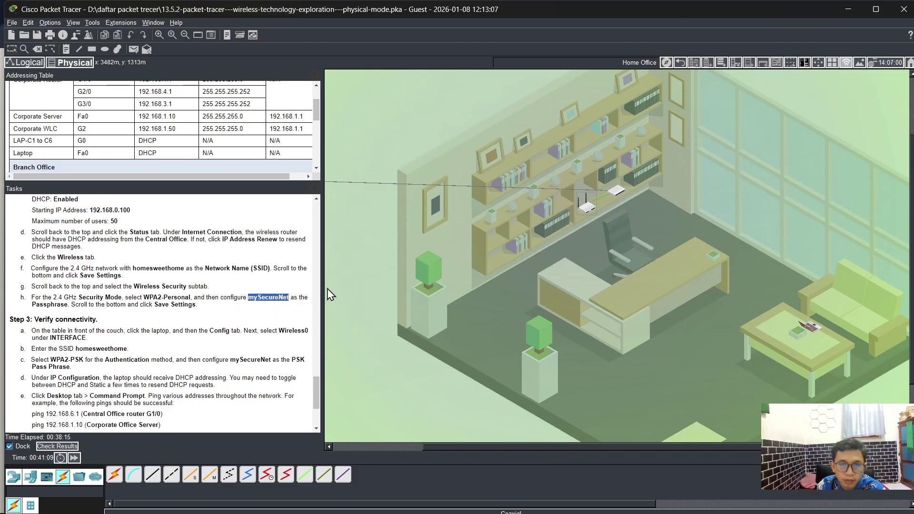
pyautogui.click(590, 203)
pyautogui.rightClick(631, 253)
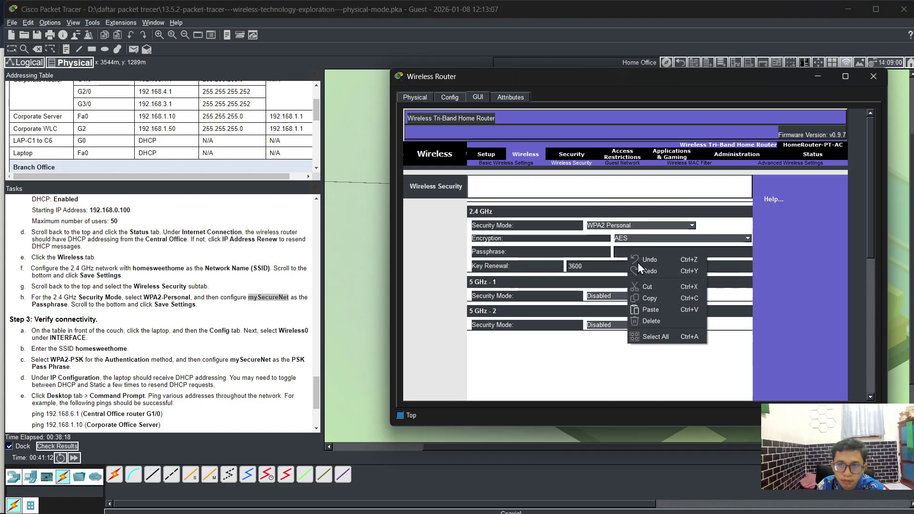
pyautogui.click(644, 308)
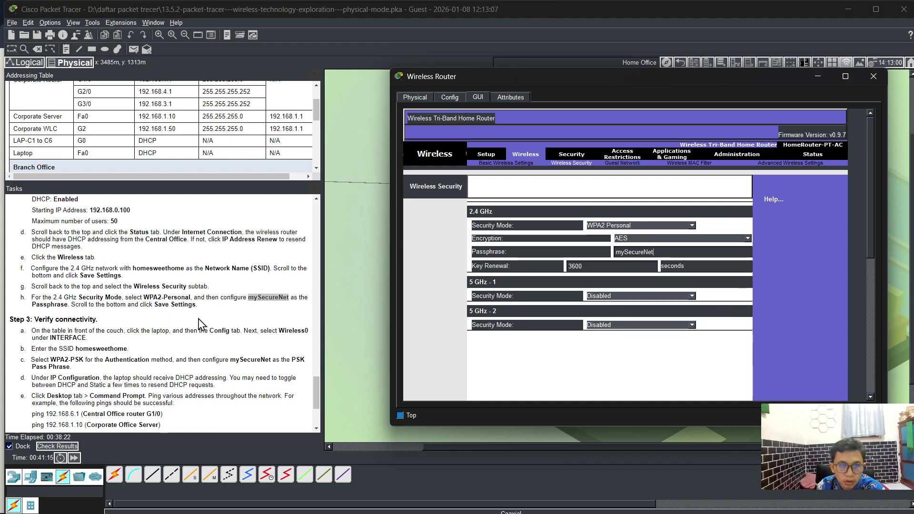
pyautogui.scroll(-5, 681, 340)
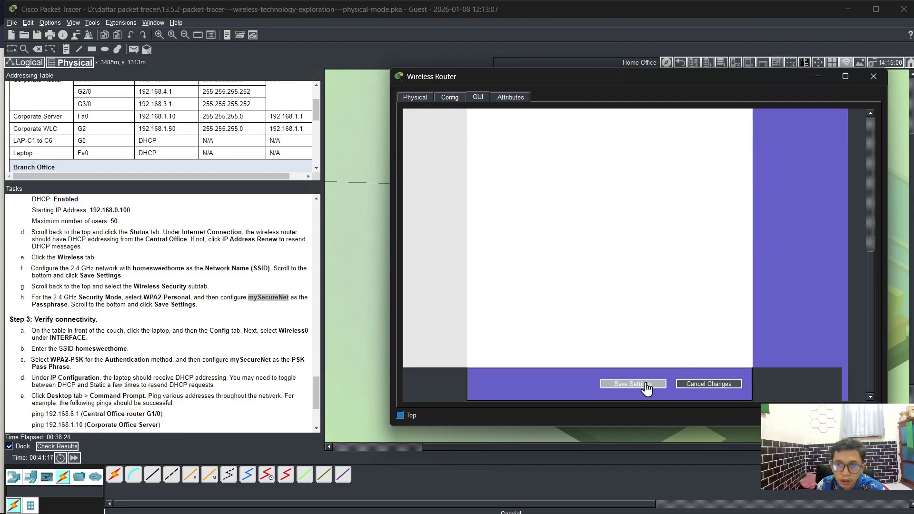
pyautogui.click(633, 383)
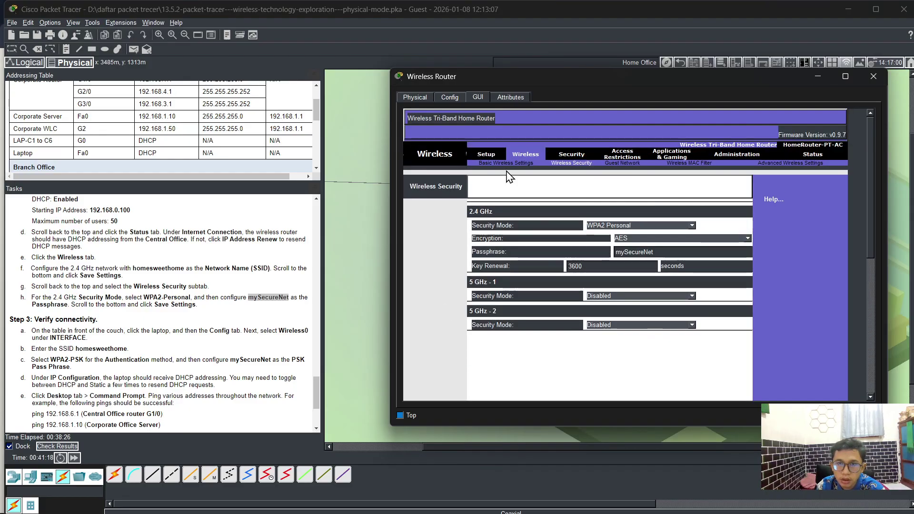
# Step: Set the 2.4 GHz network name (SSID) to homesweethome, copied from the instructions, and save the basic wireless settings
pyautogui.click(505, 163)
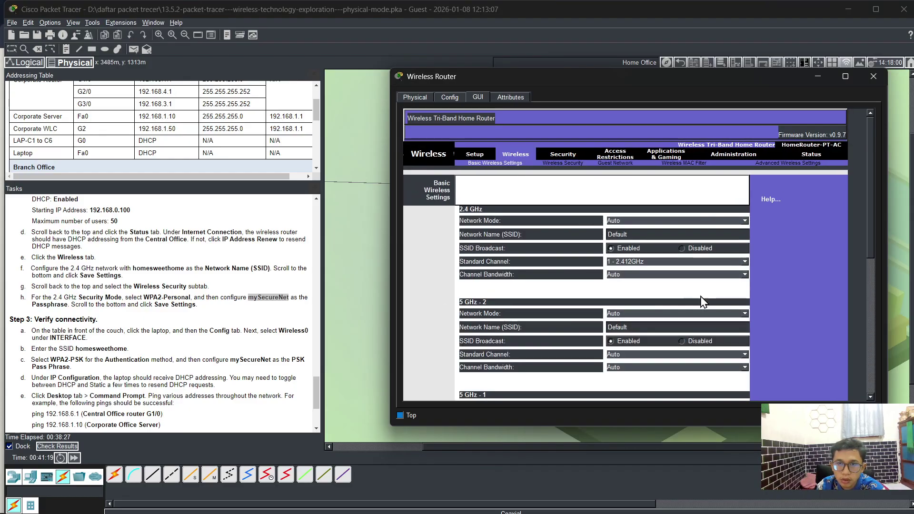
pyautogui.doubleClick(633, 234)
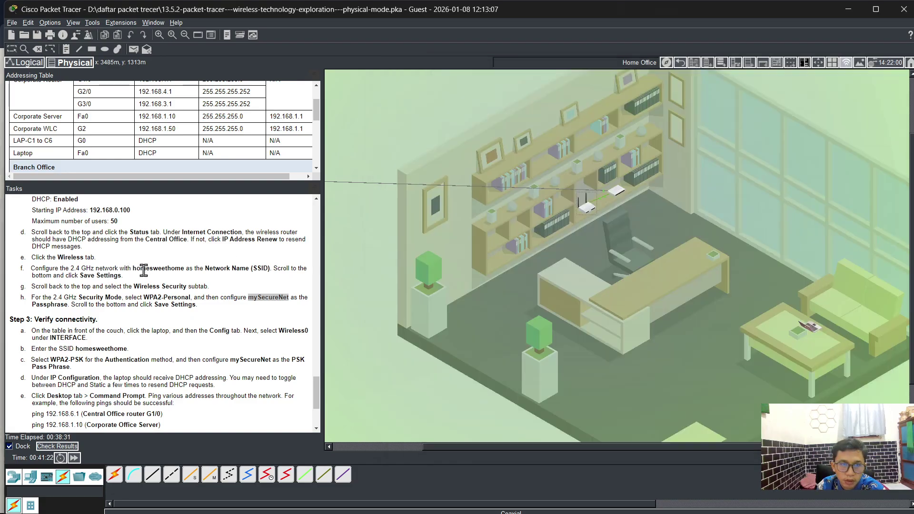
pyautogui.moveTo(133, 269); pyautogui.dragTo(184, 268)
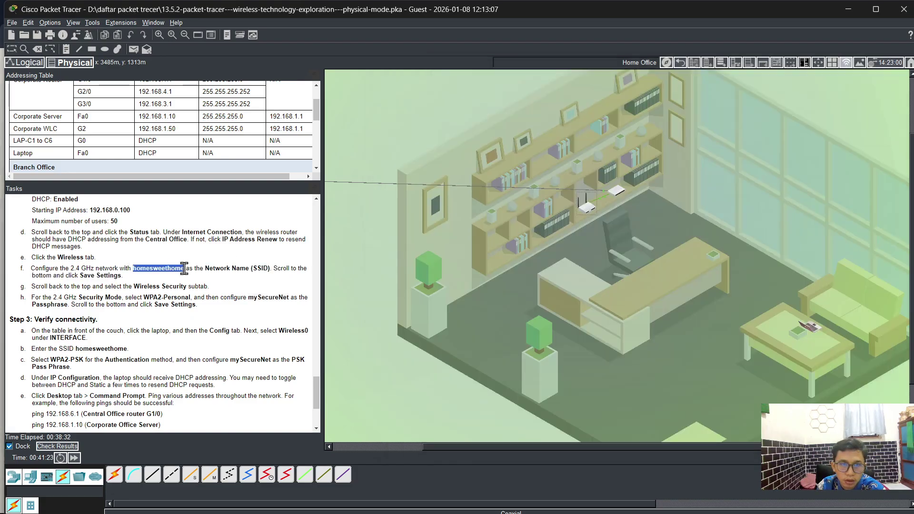
pyautogui.rightClick(179, 267)
pyautogui.click(198, 280)
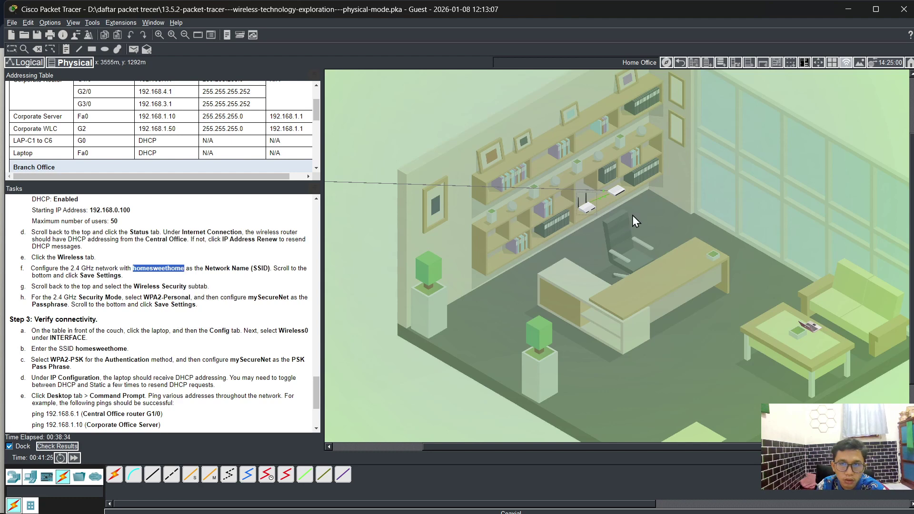
pyautogui.click(584, 208)
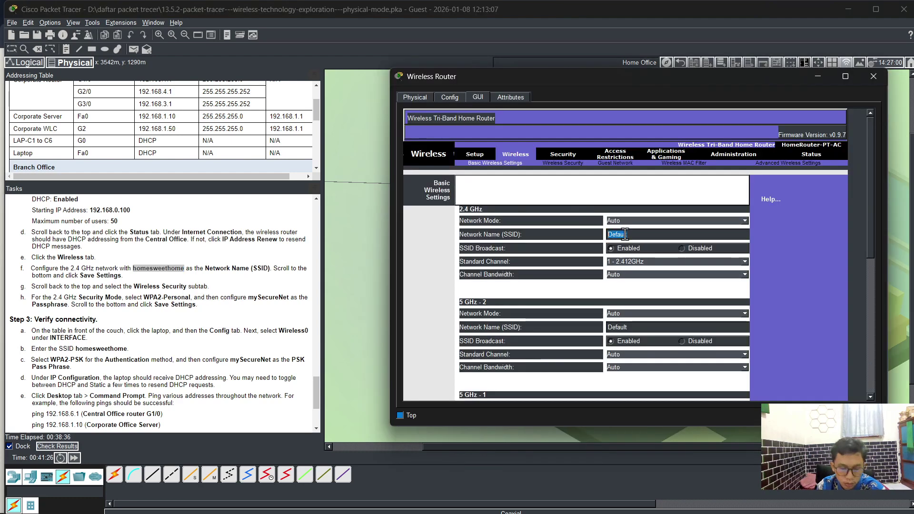
pyautogui.hotkey('ctrl', 'v')
pyautogui.scroll(-10, 625, 234)
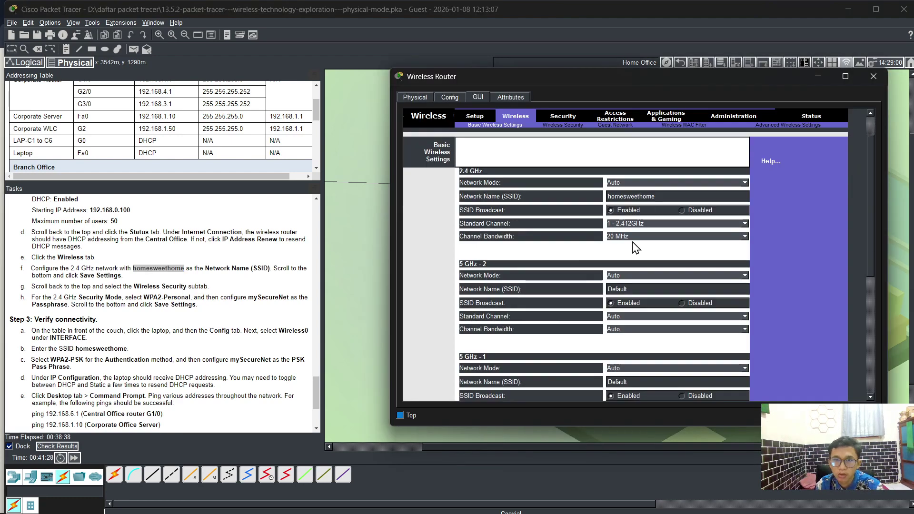
pyautogui.click(615, 384)
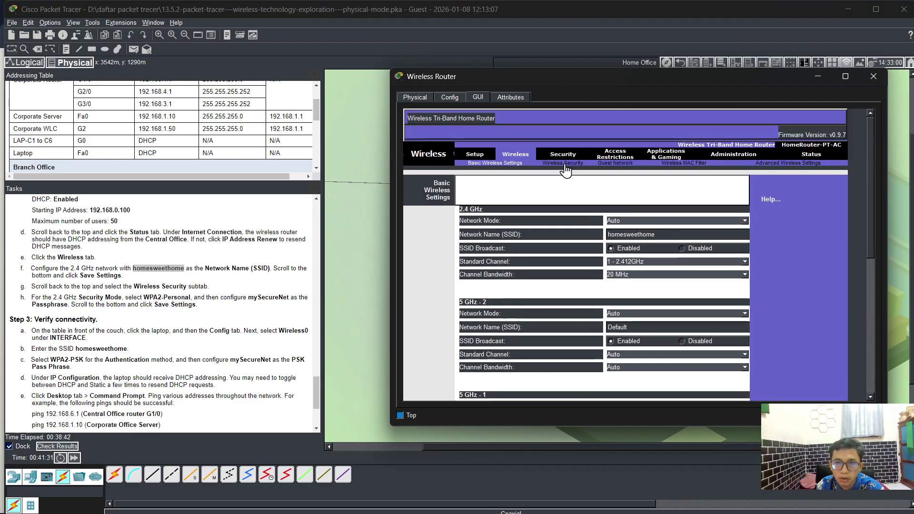
# Step: Review the wireless security and basic wireless settings, save the basic settings again and close the Wireless Router window
pyautogui.click(565, 163)
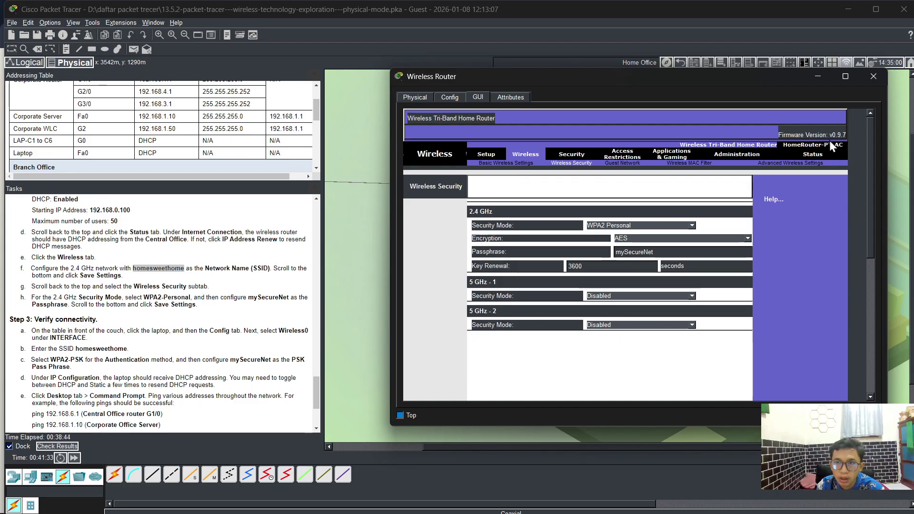
pyautogui.click(493, 163)
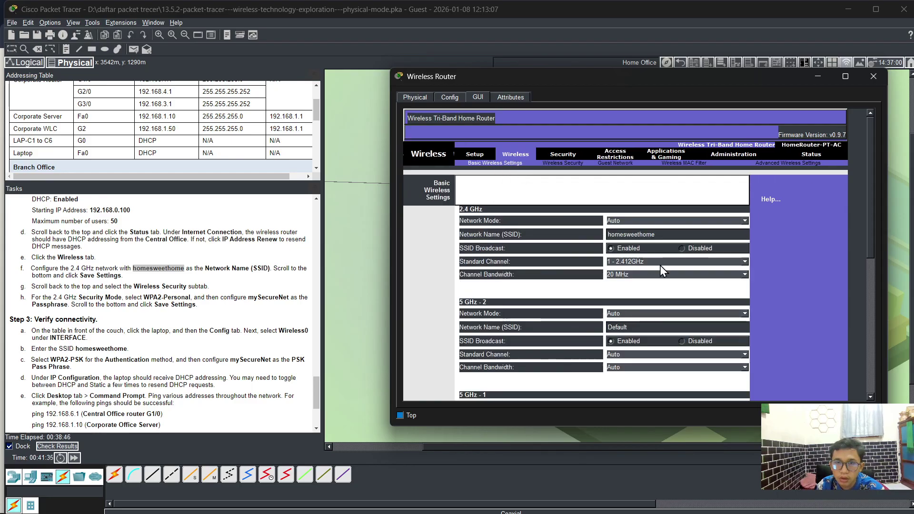
pyautogui.scroll(-5, 674, 280)
pyautogui.scroll(2, 675, 266)
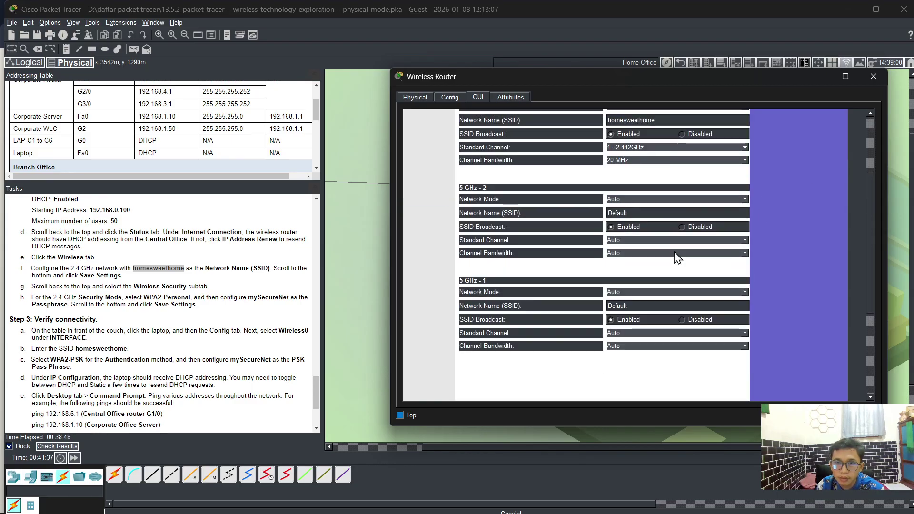
pyautogui.scroll(5, 676, 257)
pyautogui.scroll(-10, 695, 285)
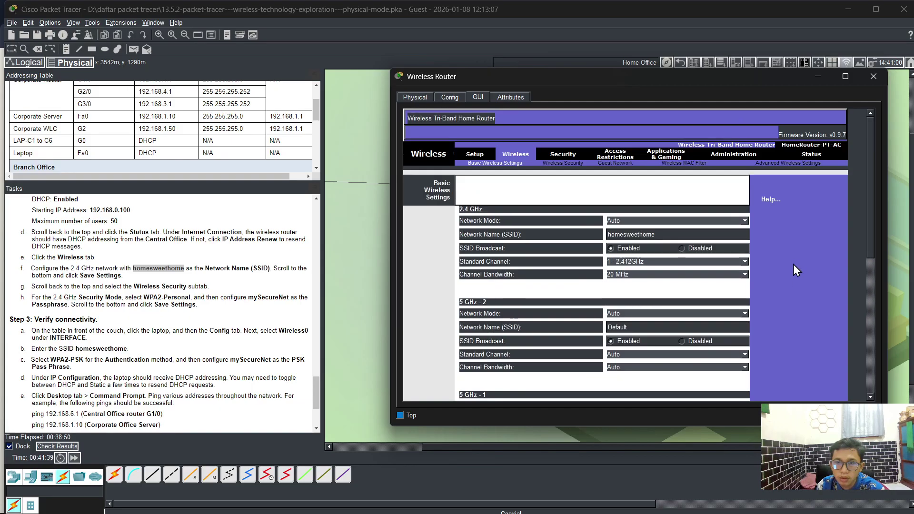
pyautogui.click(617, 384)
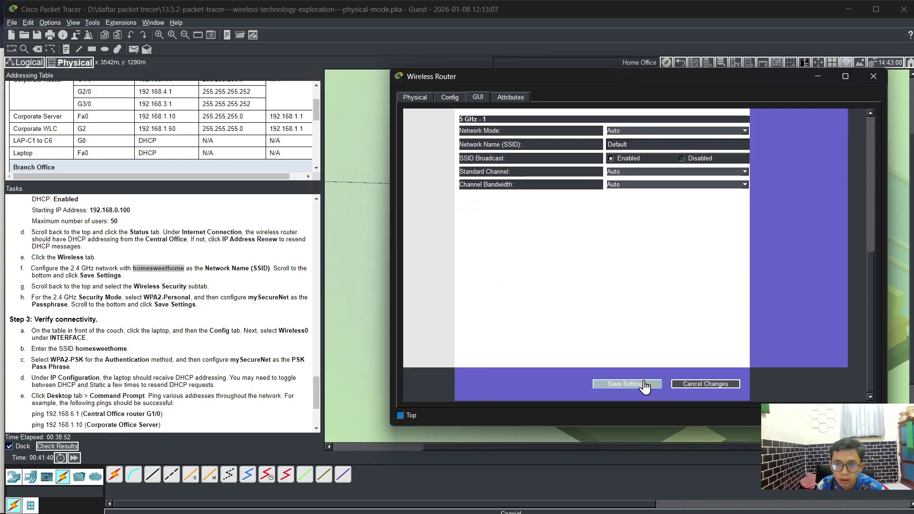
pyautogui.click(871, 77)
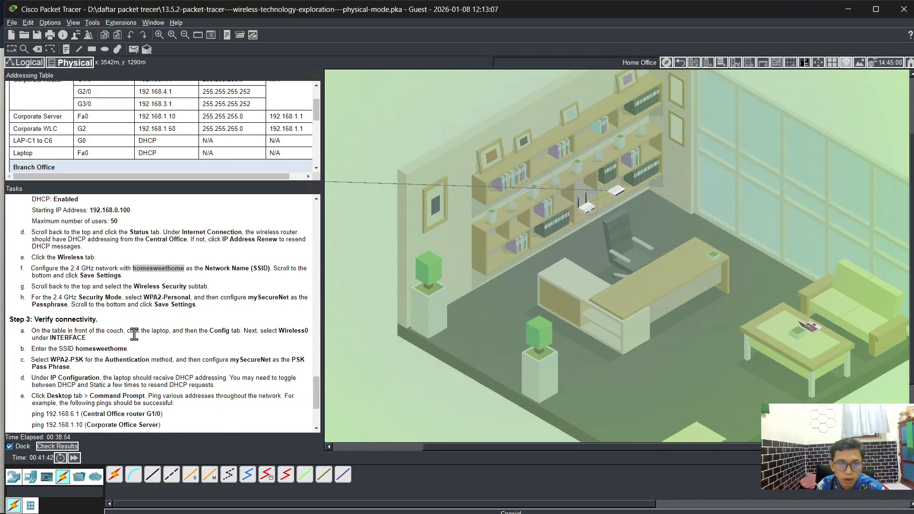
# Step: Open the laptop on the table by the couch and set its Wireless0 authentication to WPA2-PSK and SSID to homesweethome
pyautogui.scroll(-3, 133, 333)
pyautogui.click(807, 328)
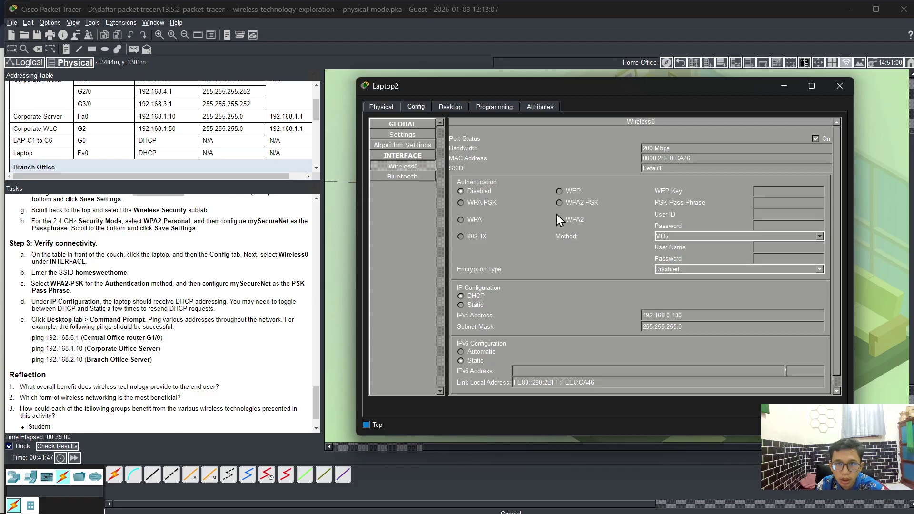
pyautogui.click(558, 203)
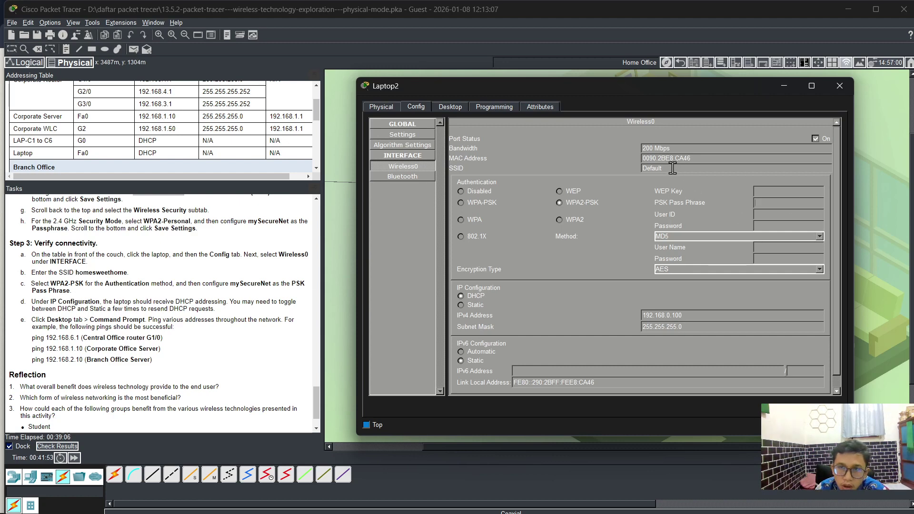
pyautogui.moveTo(676, 169); pyautogui.dragTo(576, 168)
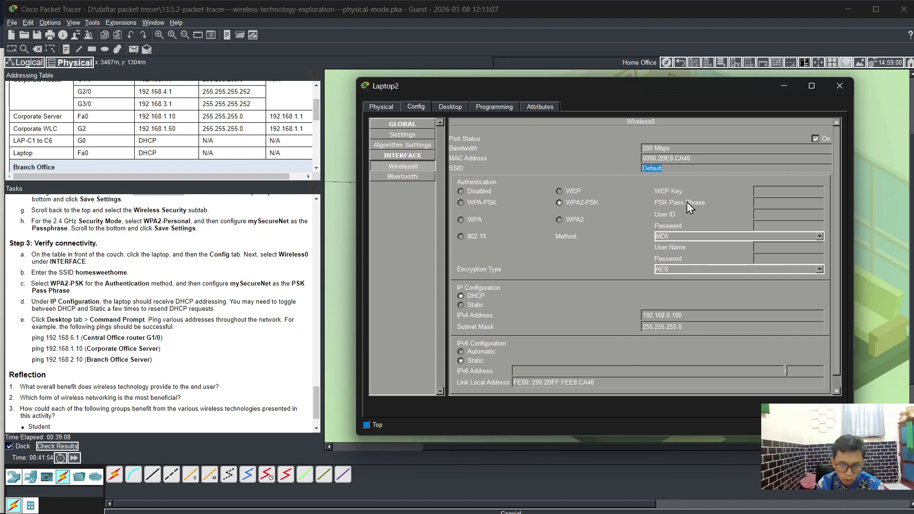
pyautogui.write('home')
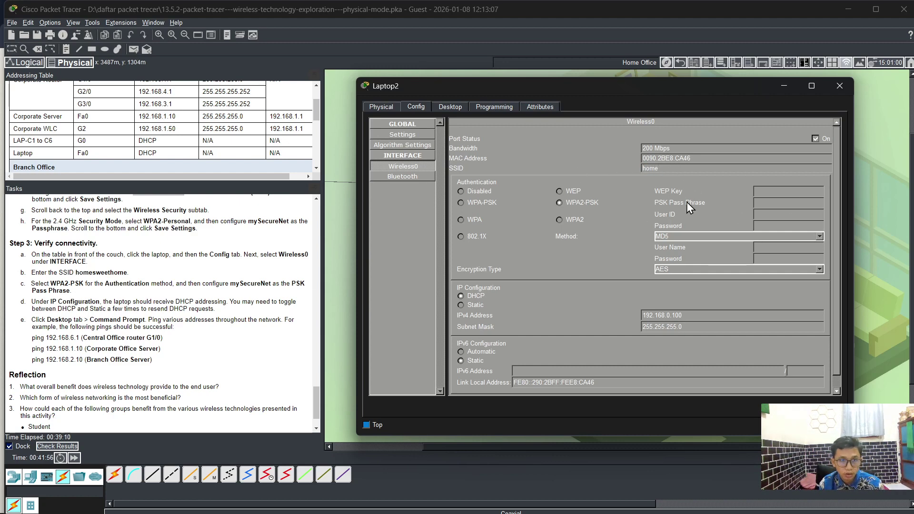
pyautogui.write('d')
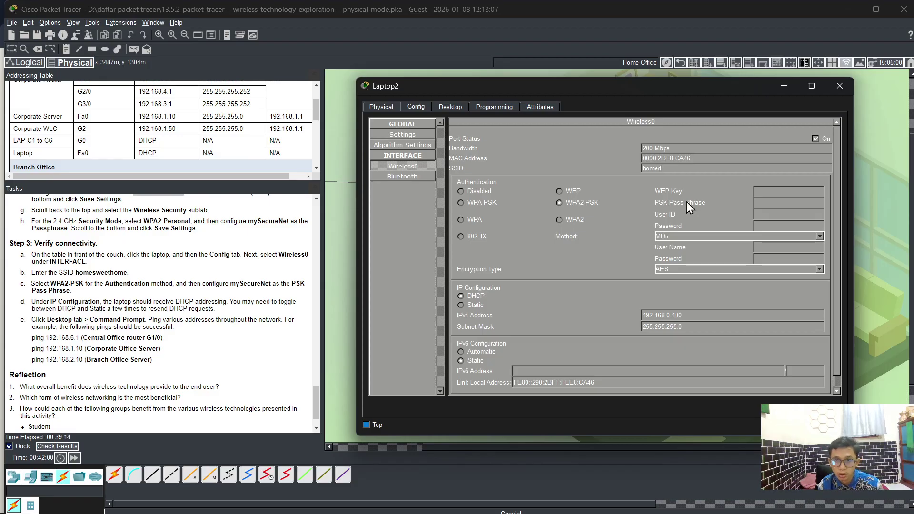
pyautogui.press('BackSpace')
pyautogui.write('swee')
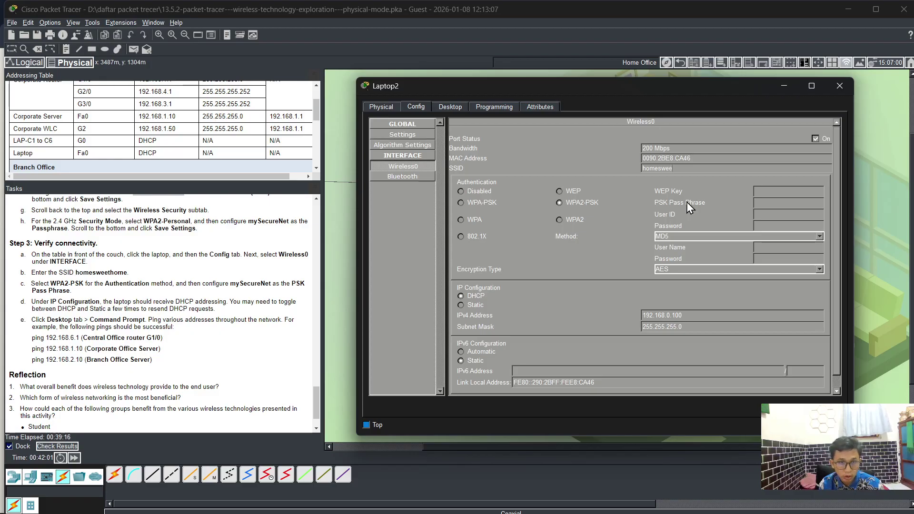
pyautogui.write('t')
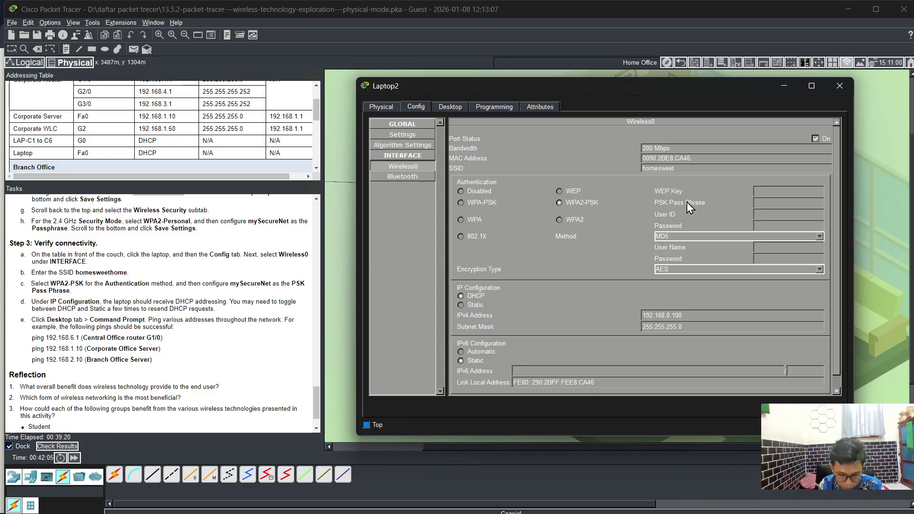
pyautogui.write('home')
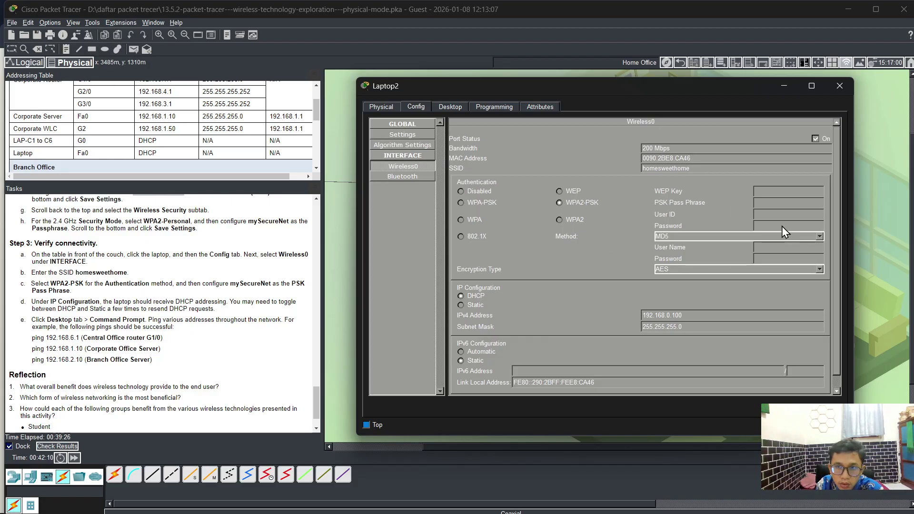
# Step: Enter the PSK pass phrase from the instructions for Laptop2's Wireless0 interface and check its IP configuration
pyautogui.click(787, 202)
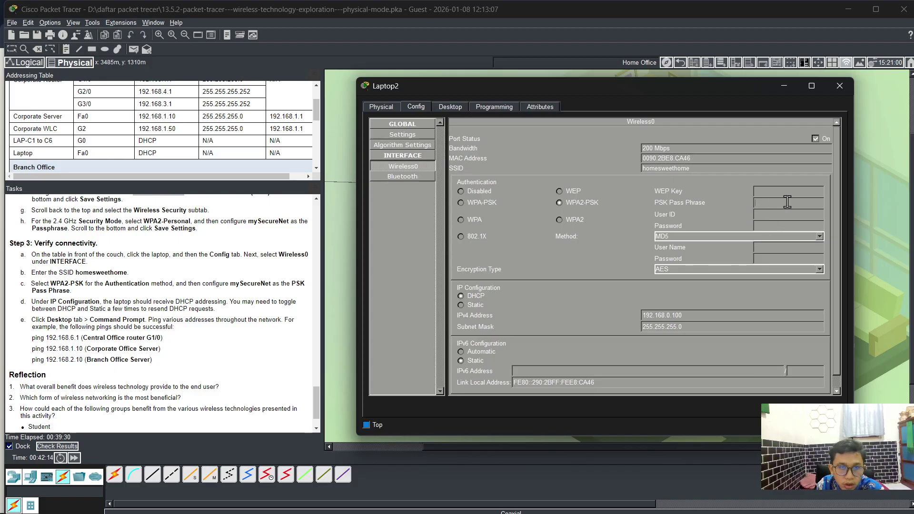
pyautogui.write('mySecureNet')
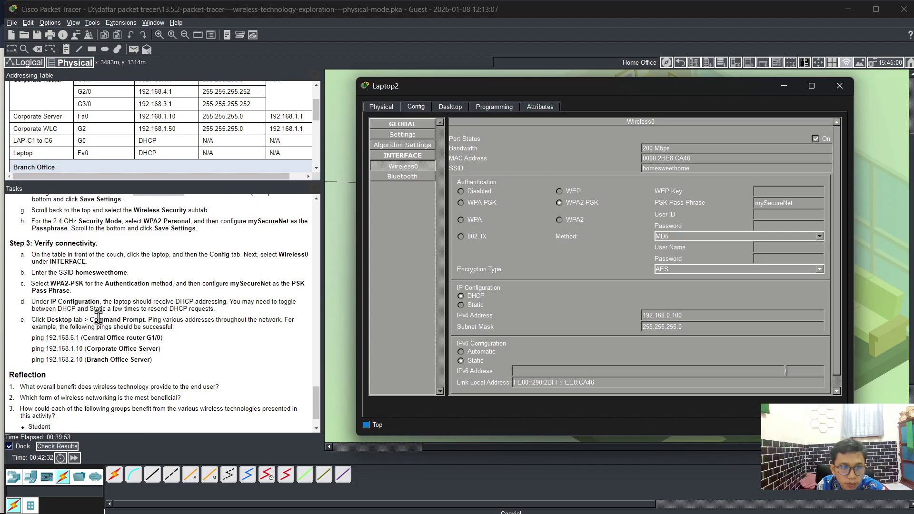
pyautogui.scroll(-1, 87, 316)
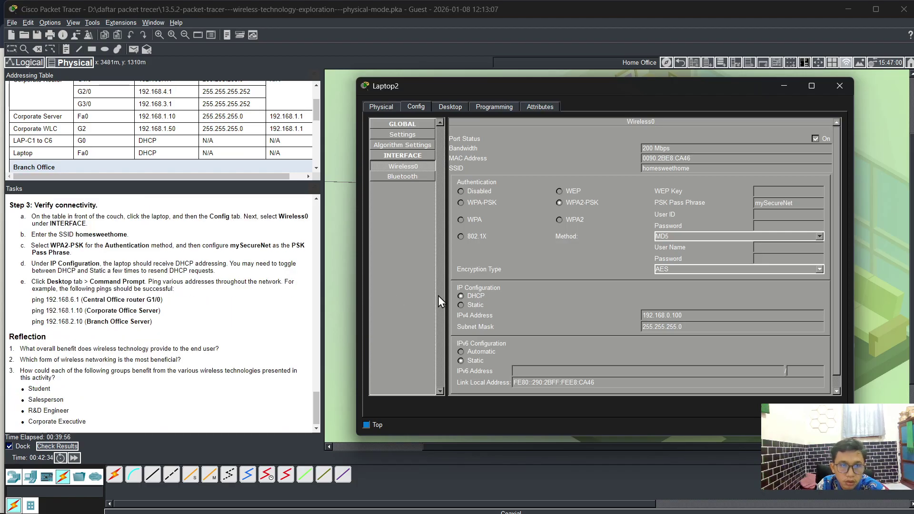
pyautogui.scroll(-1, 680, 336)
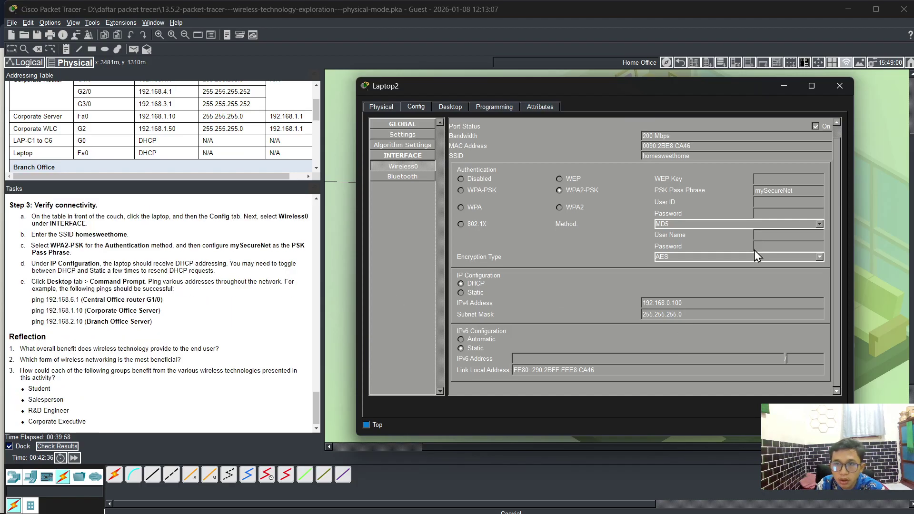
pyautogui.scroll(-1, 751, 255)
# Step: Ping the Central Office router G1/0 at 192.168.6.1 from Laptop2's Command Prompt
pyautogui.click(455, 108)
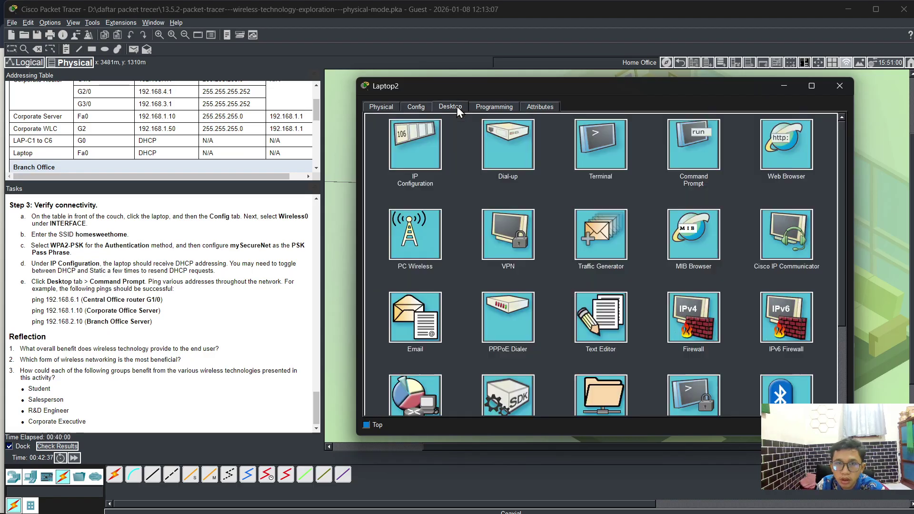
pyautogui.click(698, 159)
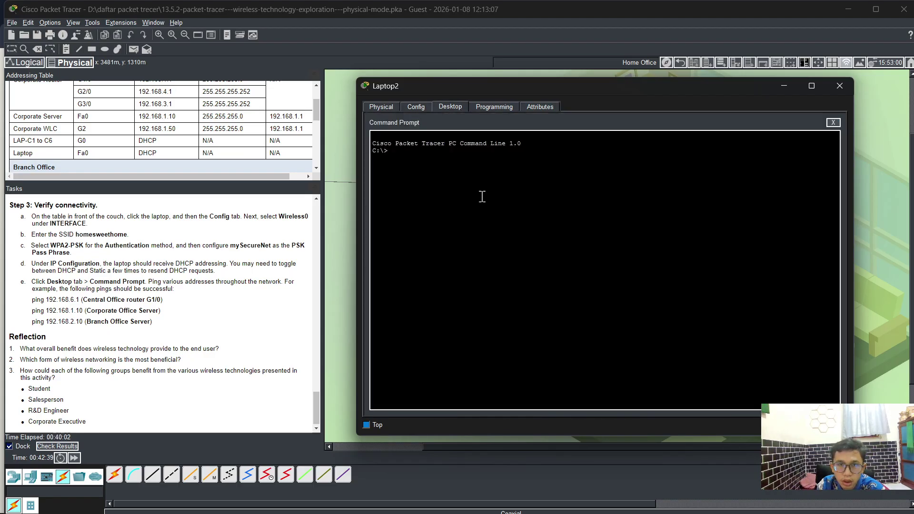
pyautogui.write('ping')
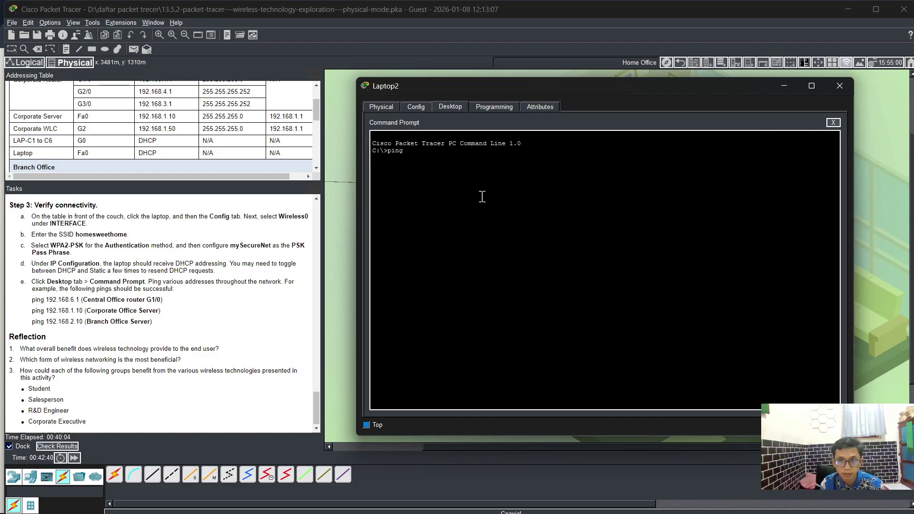
pyautogui.write(' 18')
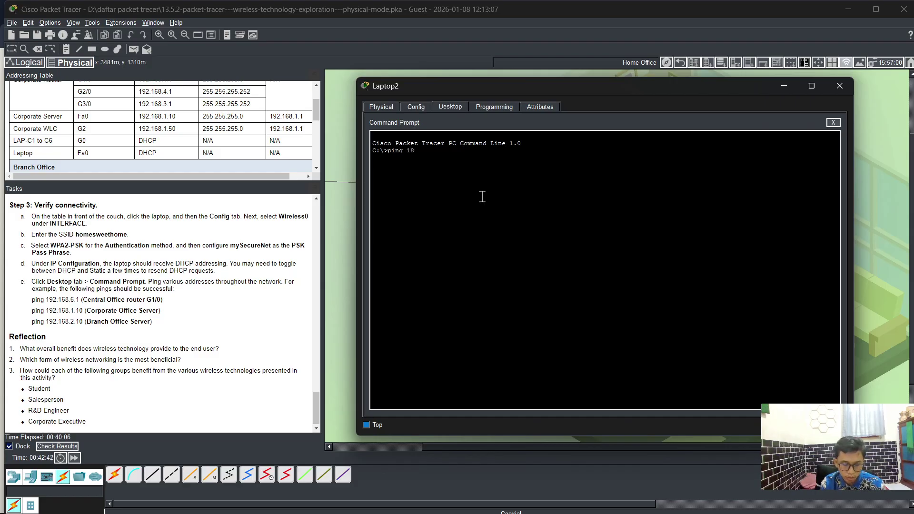
pyautogui.write('92')
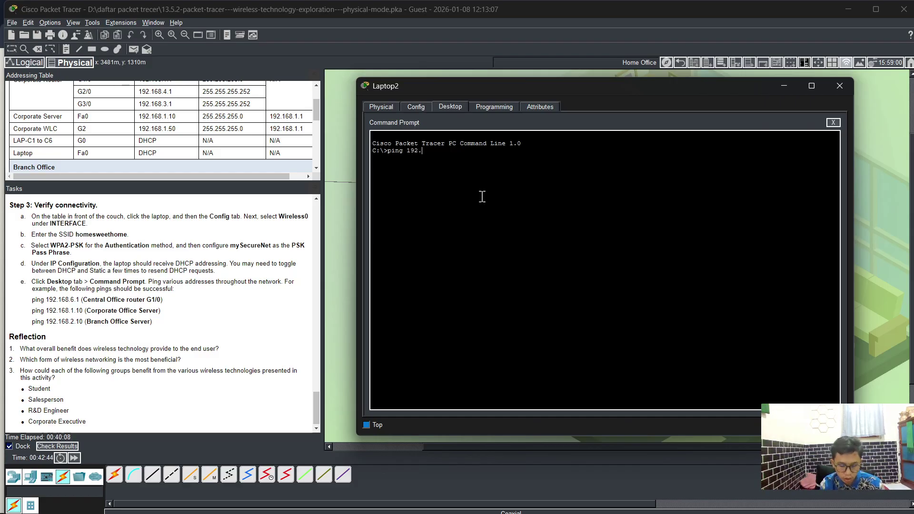
pyautogui.write('.168.')
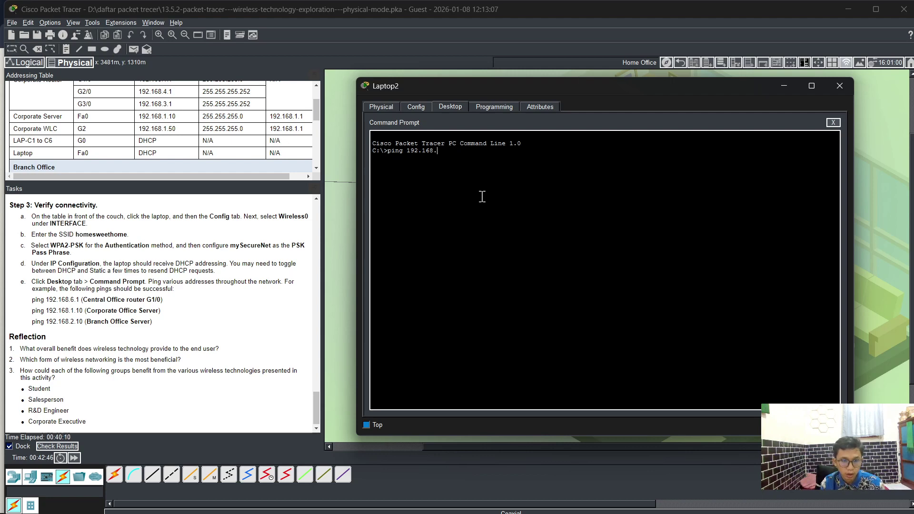
pyautogui.write('6.1')
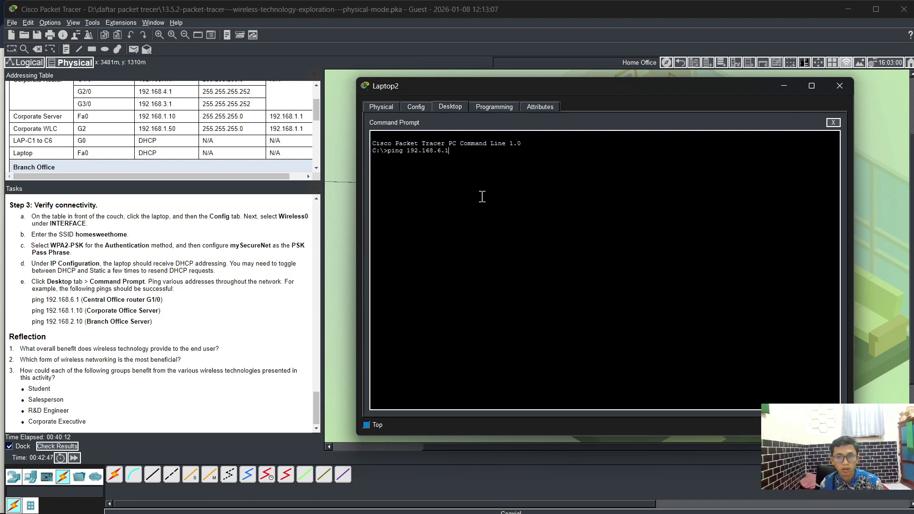
pyautogui.press('Return')
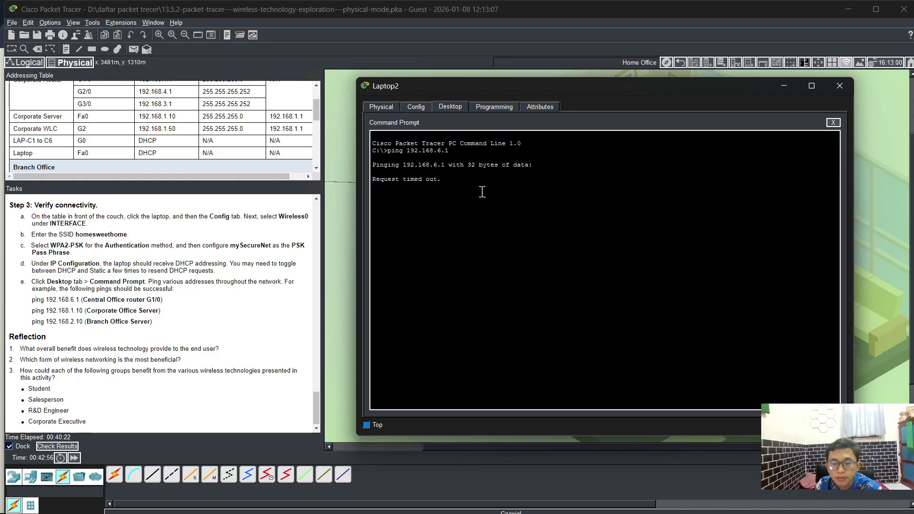
# Step: Check Laptop2's Wireless0 security and DHCP addressing against the Step 3 instructions while the ping runs
pyautogui.click(424, 107)
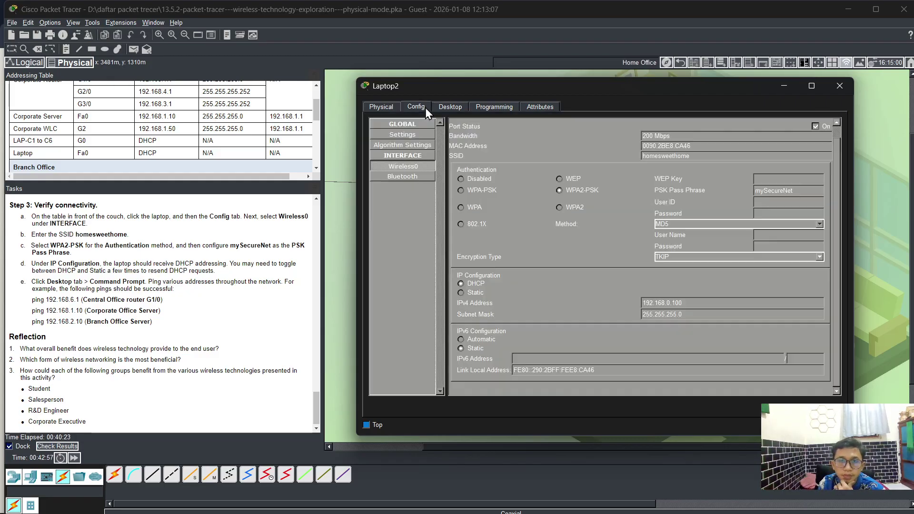
pyautogui.click(403, 168)
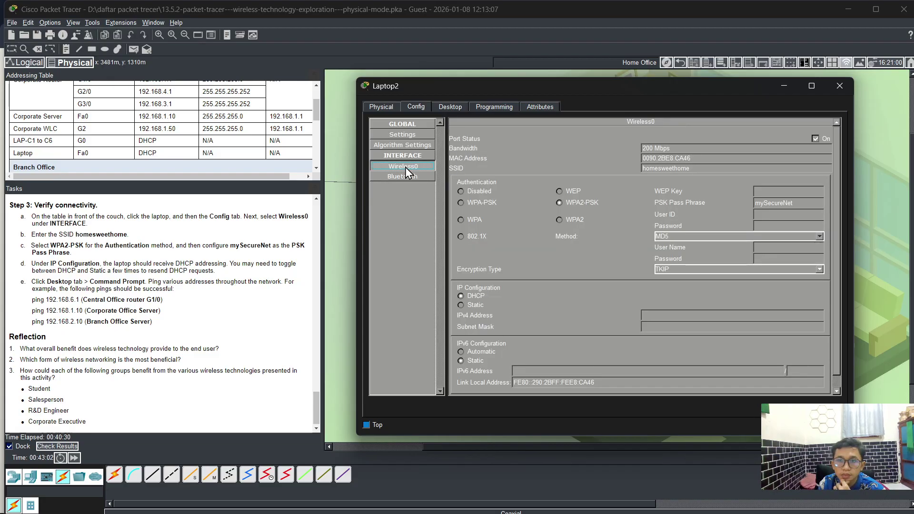
pyautogui.click(450, 108)
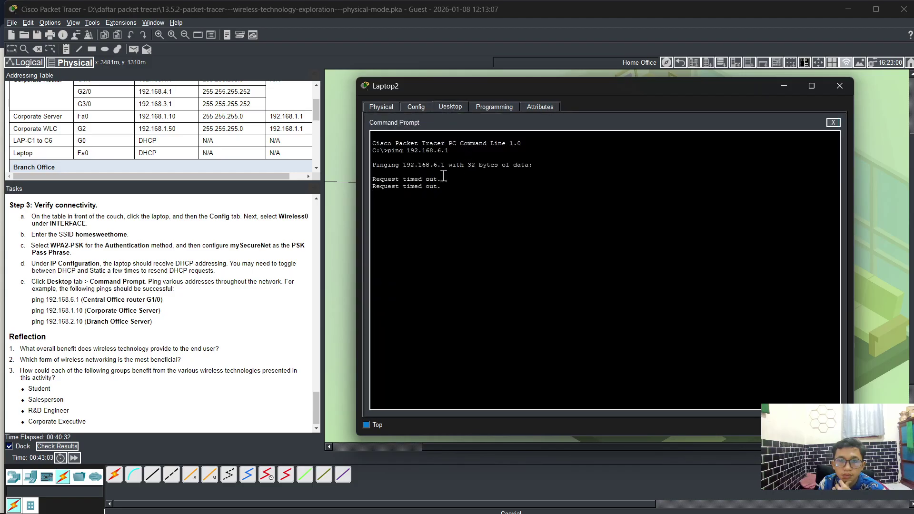
pyautogui.click(412, 107)
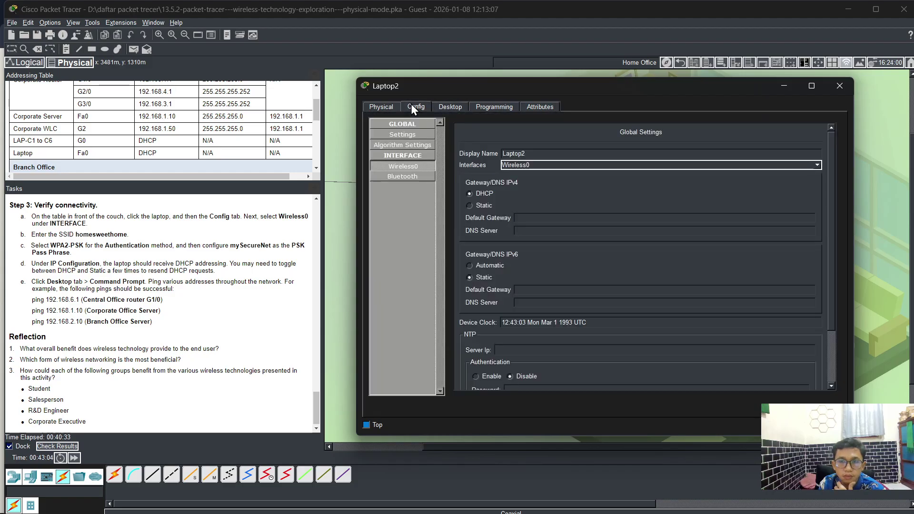
pyautogui.click(385, 168)
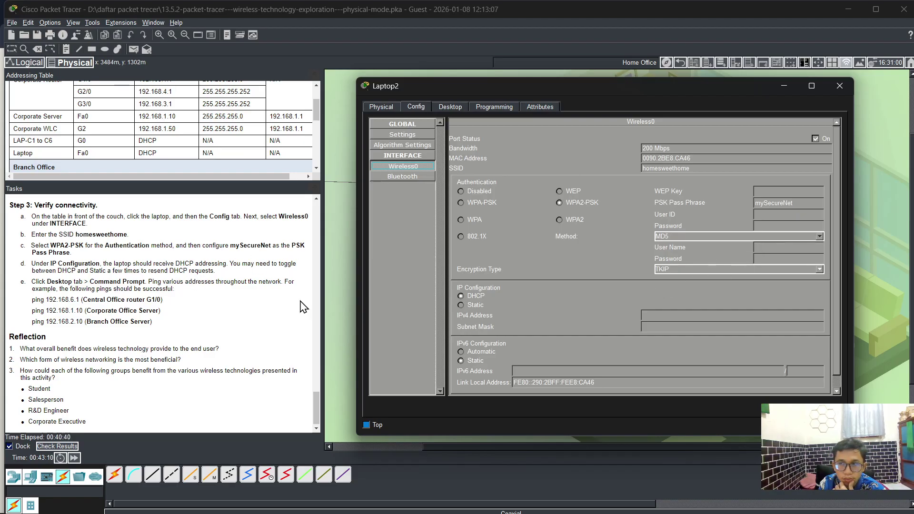
pyautogui.scroll(1, 169, 302)
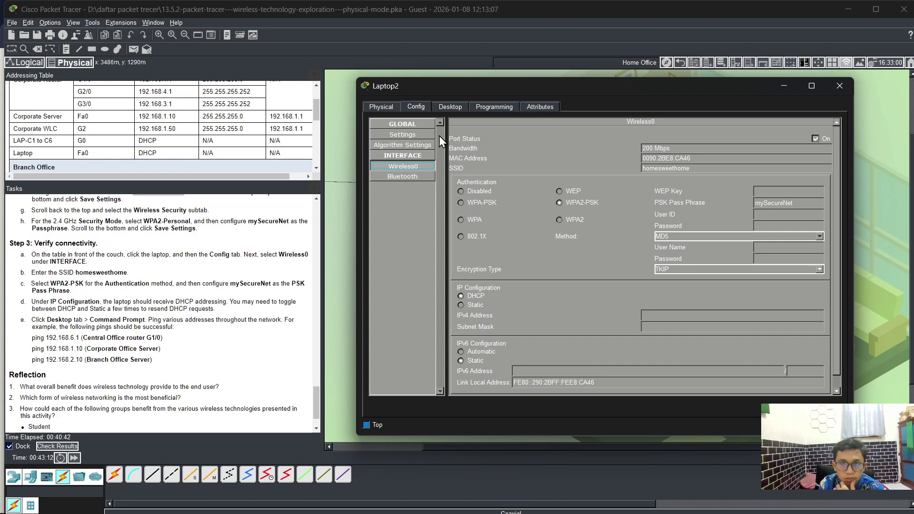
# Step: Repeat the ping to 192.168.6.1 from Laptop2's Command Prompt
pyautogui.click(441, 107)
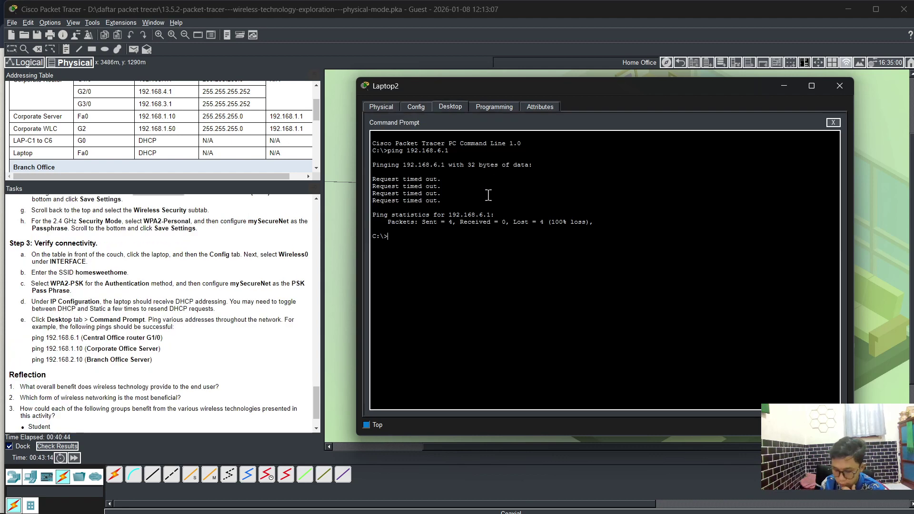
pyautogui.press('Up')
pyautogui.press('Return')
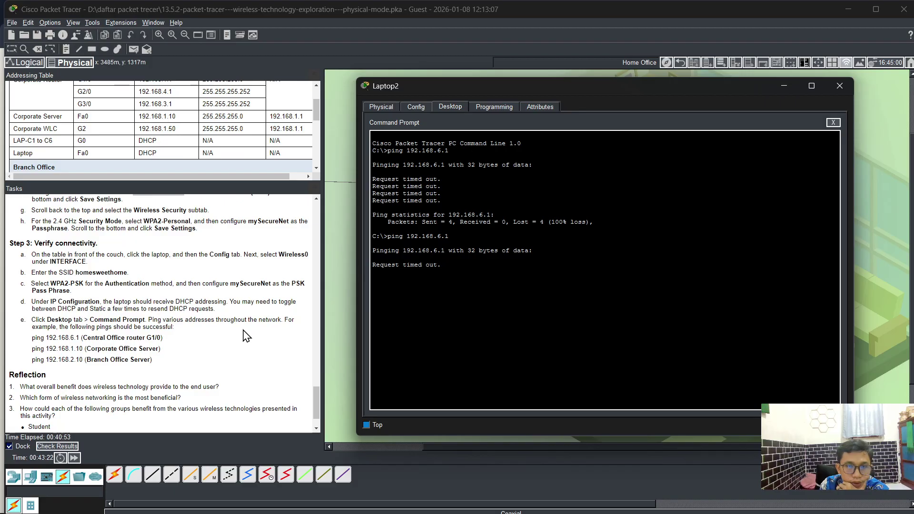
# Step: Reread the wireless instructions and inspect Laptop2's global gateway and DNS settings and its Wireless0 IP configuration
pyautogui.scroll(1, 246, 335)
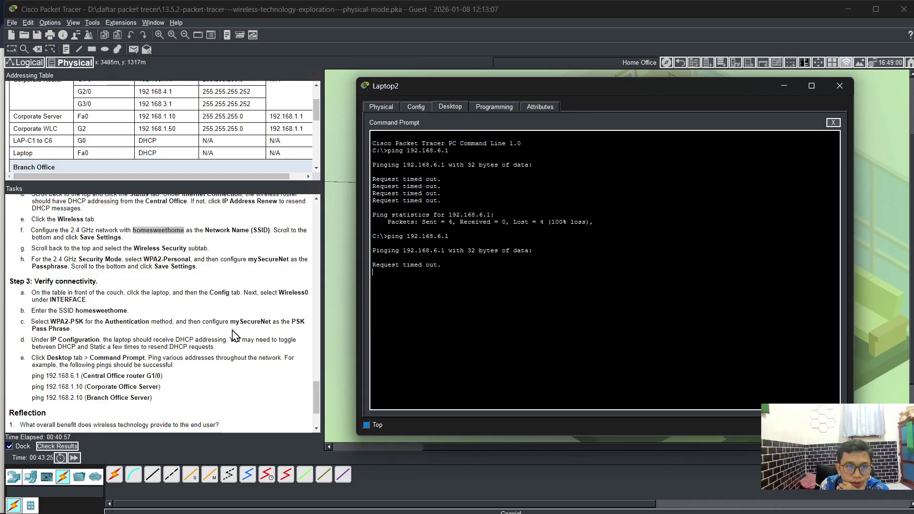
pyautogui.click(411, 108)
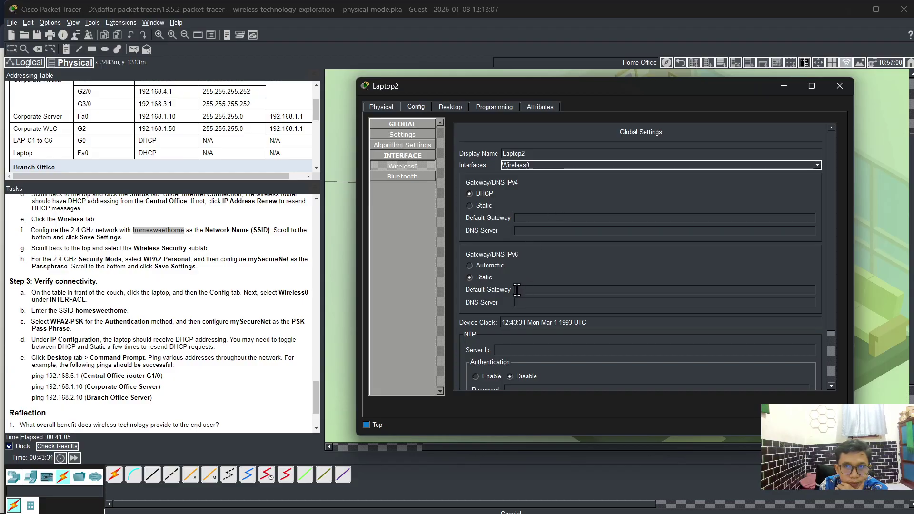
pyautogui.scroll(-3, 519, 286)
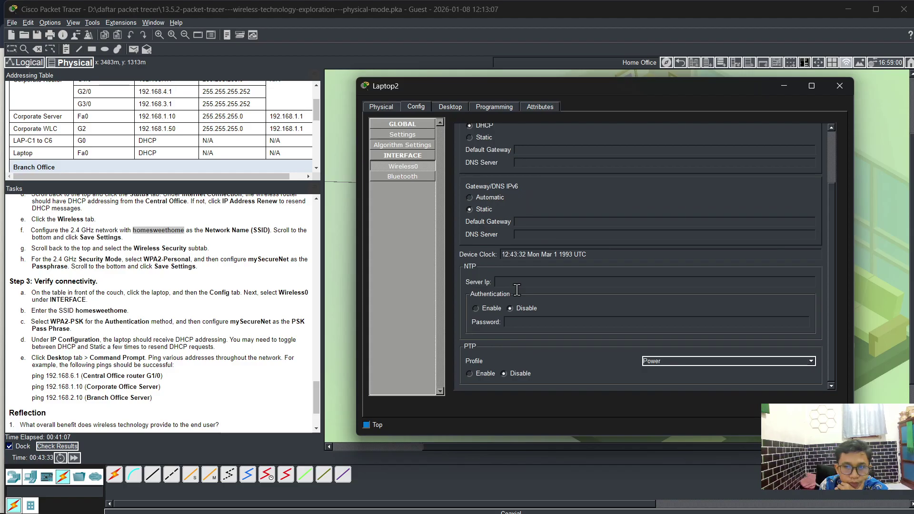
pyautogui.scroll(3, 516, 289)
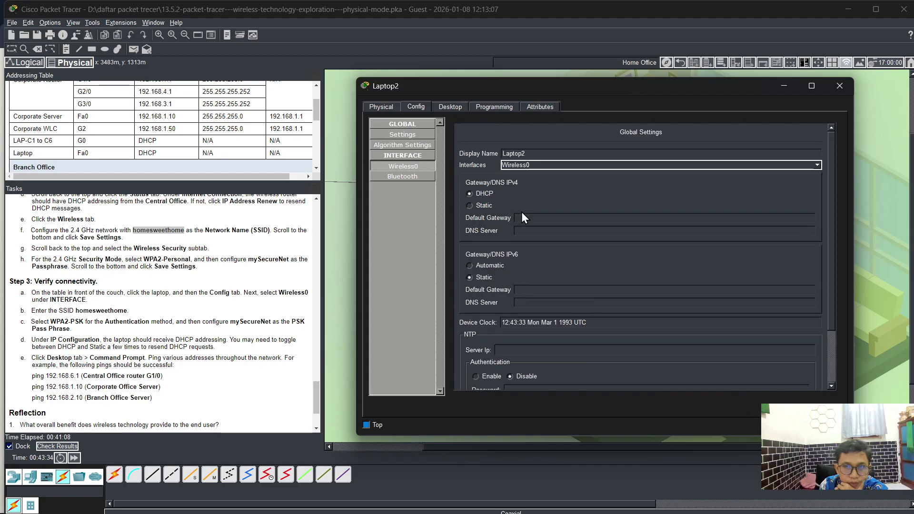
pyautogui.click(405, 170)
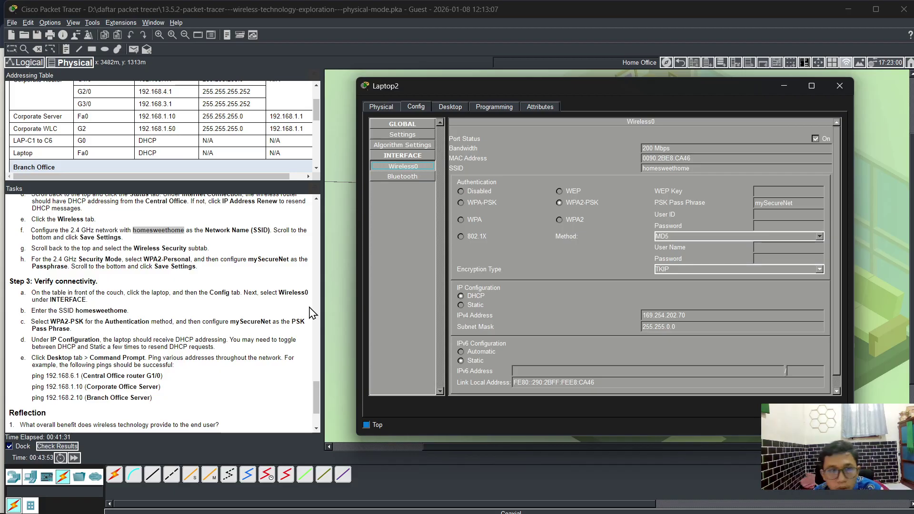
# Step: Check the Home Office Wireless Router's Internet connection type, router IP and DHCP server settings, and close its window
pyautogui.click(774, 89)
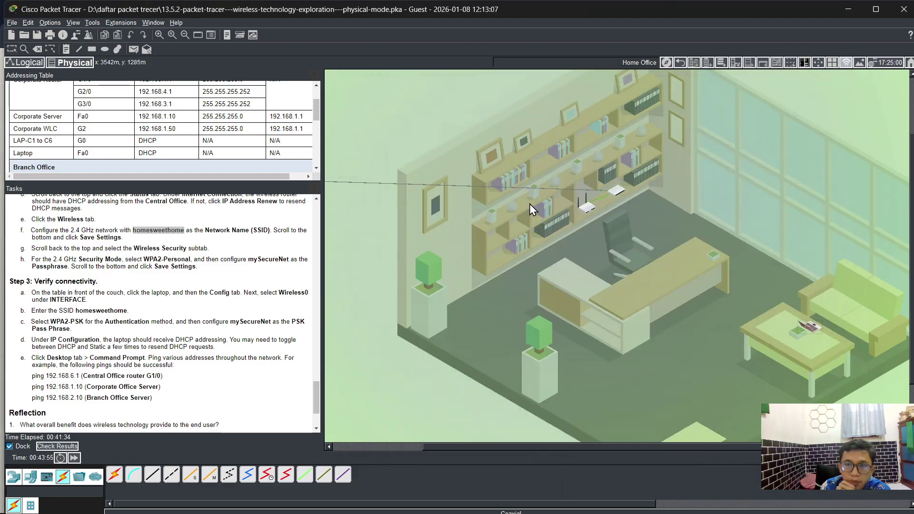
pyautogui.click(587, 205)
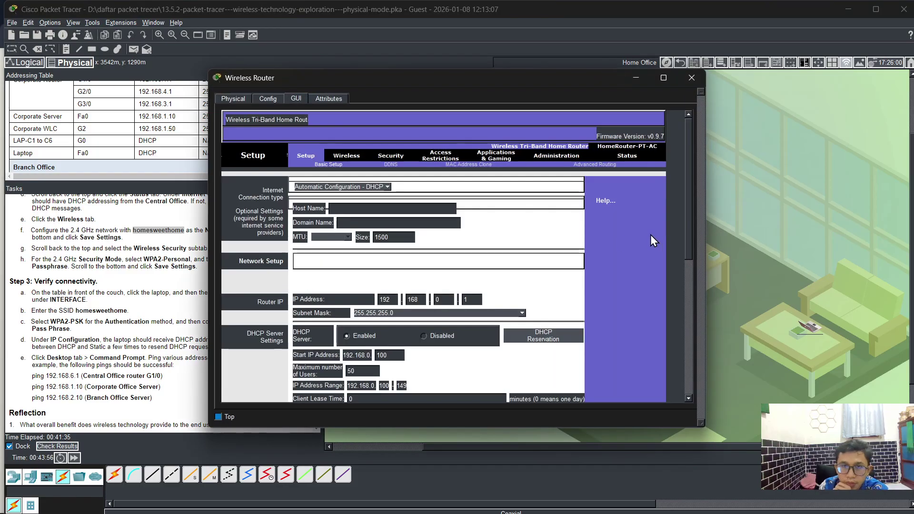
pyautogui.scroll(-1, 431, 278)
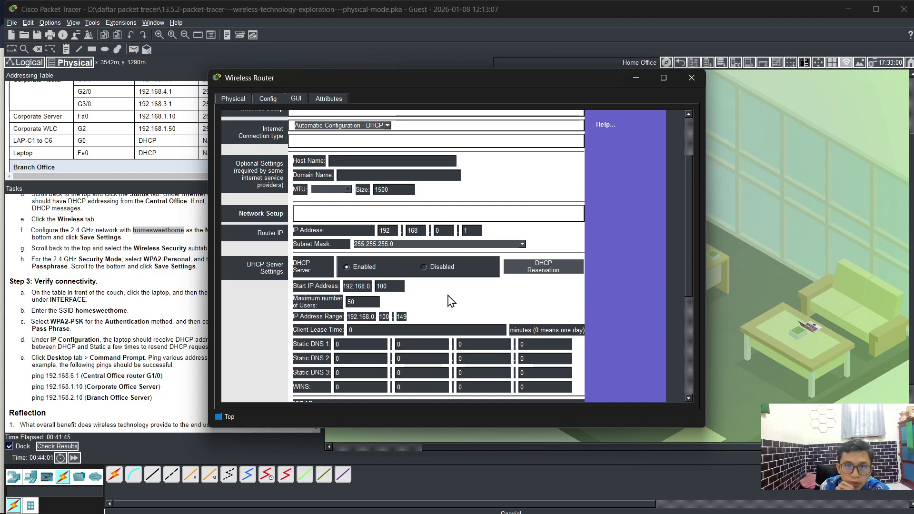
pyautogui.click(692, 80)
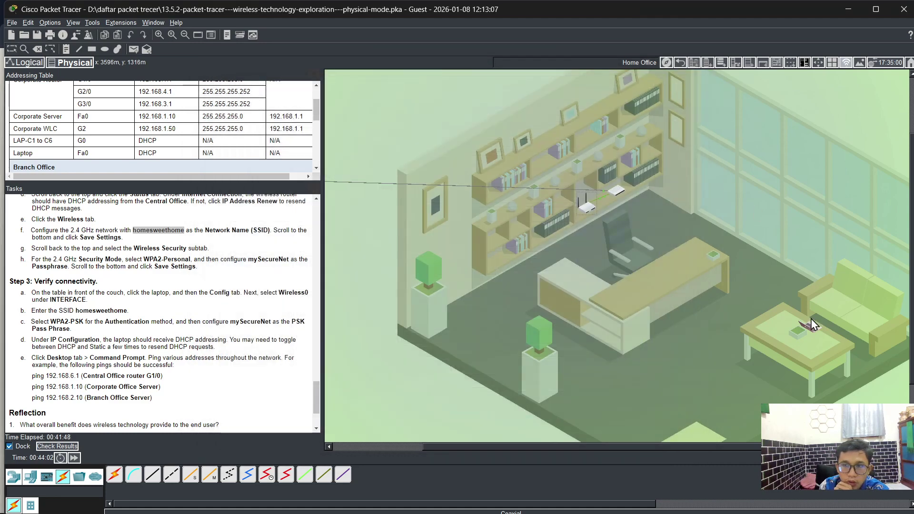
# Step: Open PC Wireless on Laptop2 in place of the Command Prompt and inspect its link information, connection and profile pages
pyautogui.click(810, 319)
pyautogui.click(442, 105)
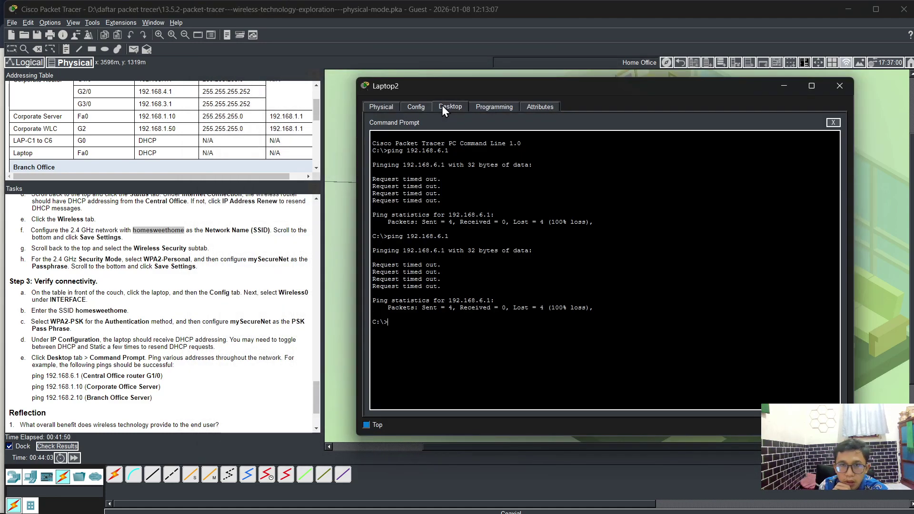
pyautogui.click(834, 123)
pyautogui.click(423, 206)
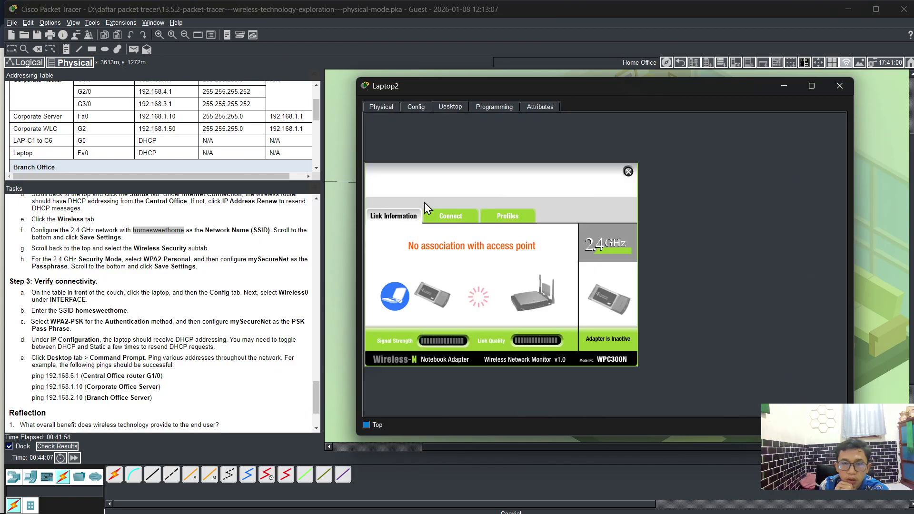
pyautogui.click(501, 226)
pyautogui.click(413, 273)
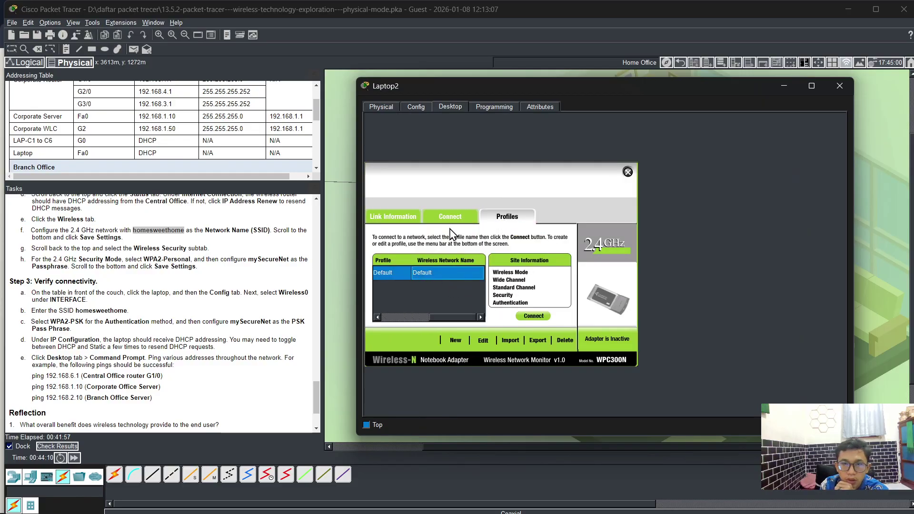
pyautogui.click(450, 220)
pyautogui.click(393, 219)
pyautogui.click(500, 219)
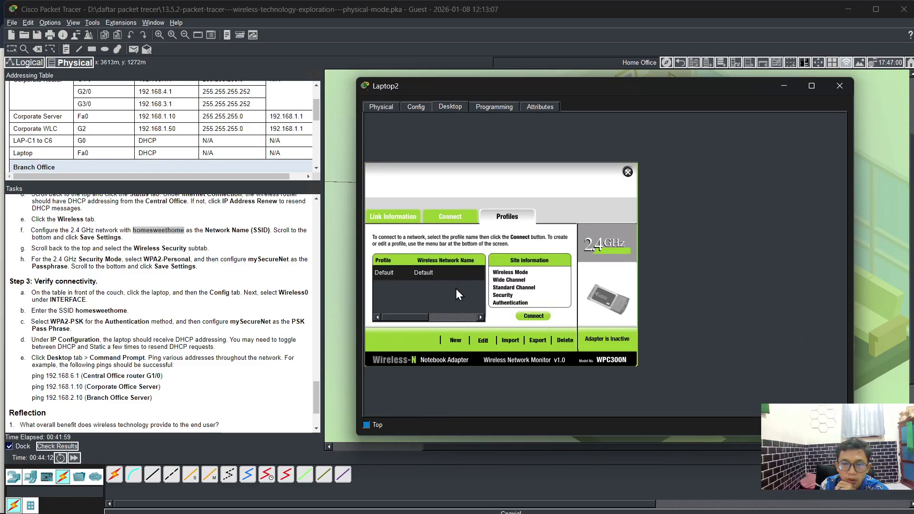
# Step: Edit the Default wireless profile to connect Laptop2 to the homesweethome network, and close PC Wireless
pyautogui.click(480, 340)
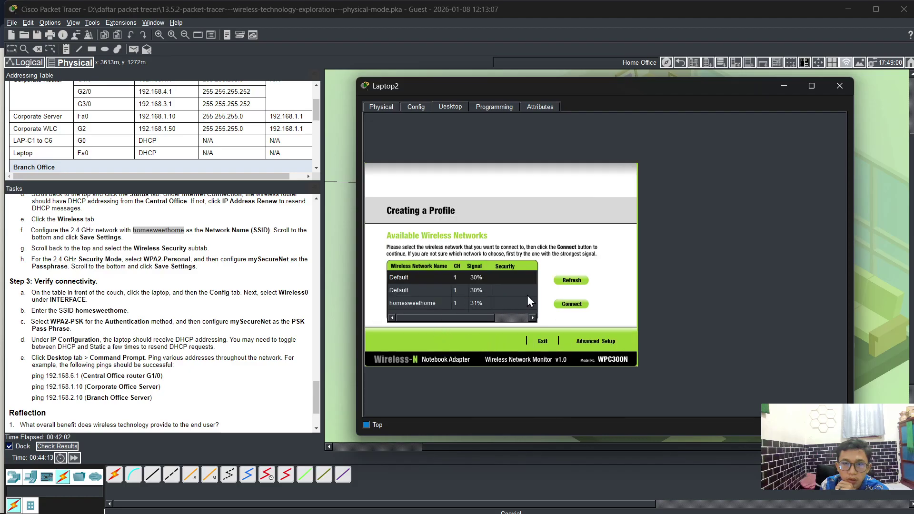
pyautogui.click(429, 303)
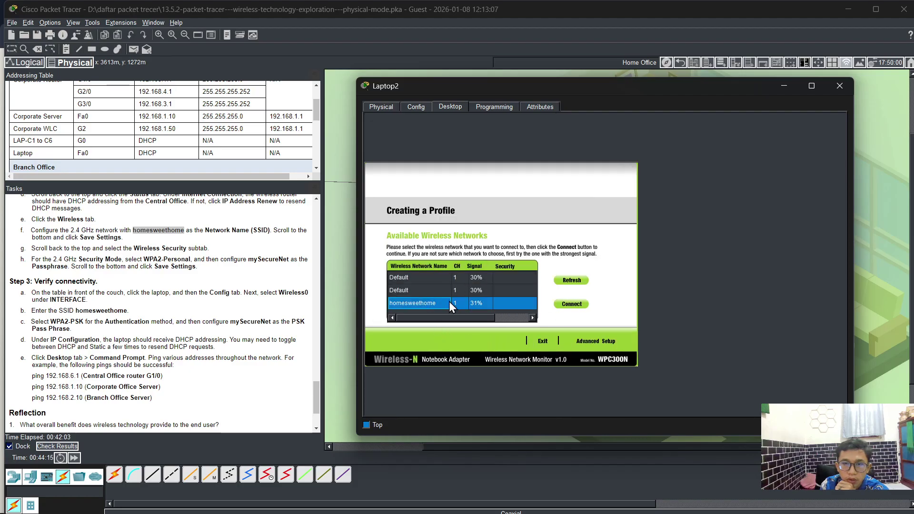
pyautogui.click(571, 303)
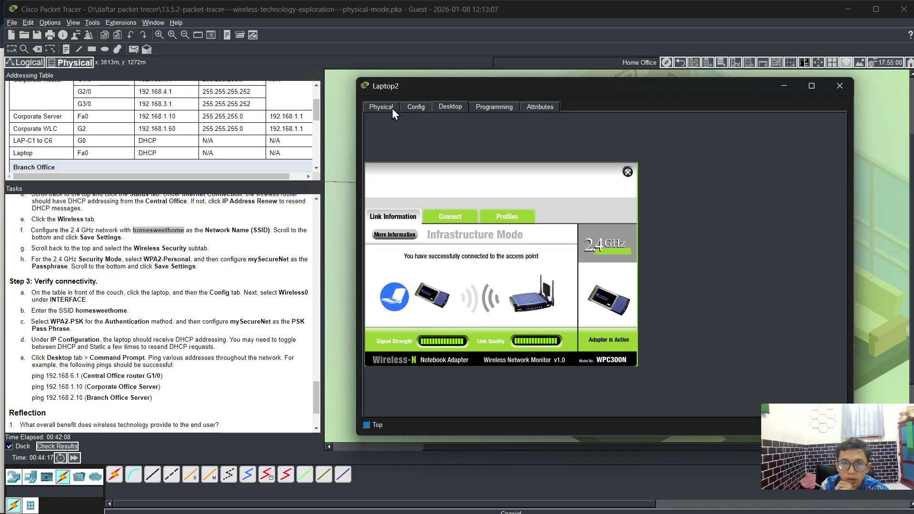
pyautogui.click(628, 171)
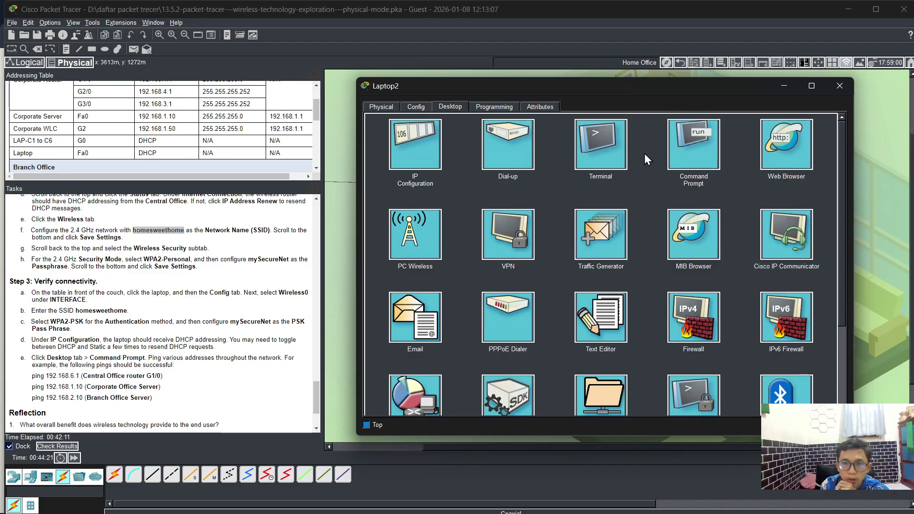
# Step: Ping 192.168.6.1 again from Laptop2's Command Prompt over the homesweethome connection
pyautogui.click(694, 145)
pyautogui.press('Up')
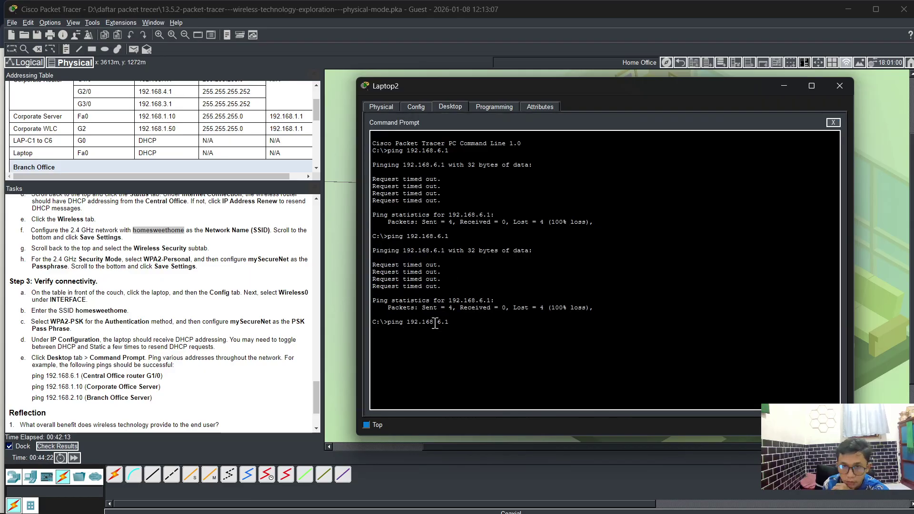
pyautogui.press('Return')
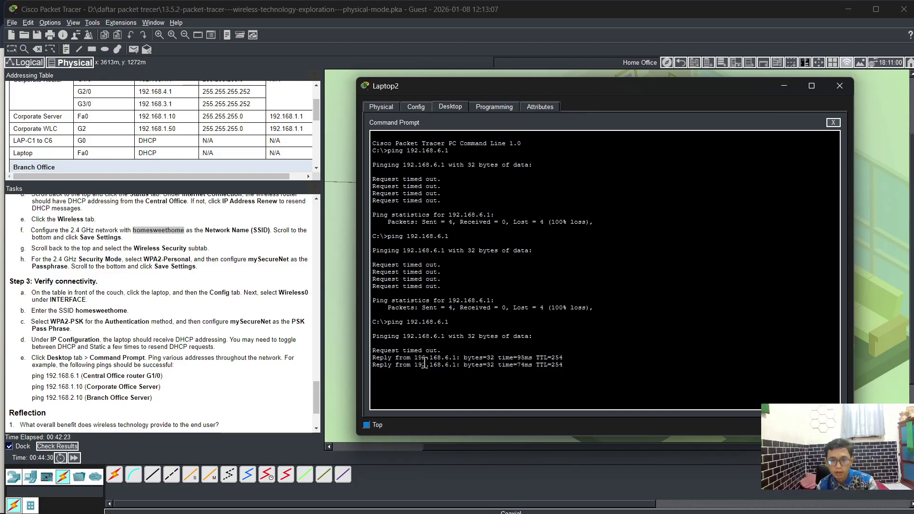
# Step: Review the remaining ping instructions and ping 192.168.6.10 from Laptop2's Command Prompt
pyautogui.scroll(-3, 195, 378)
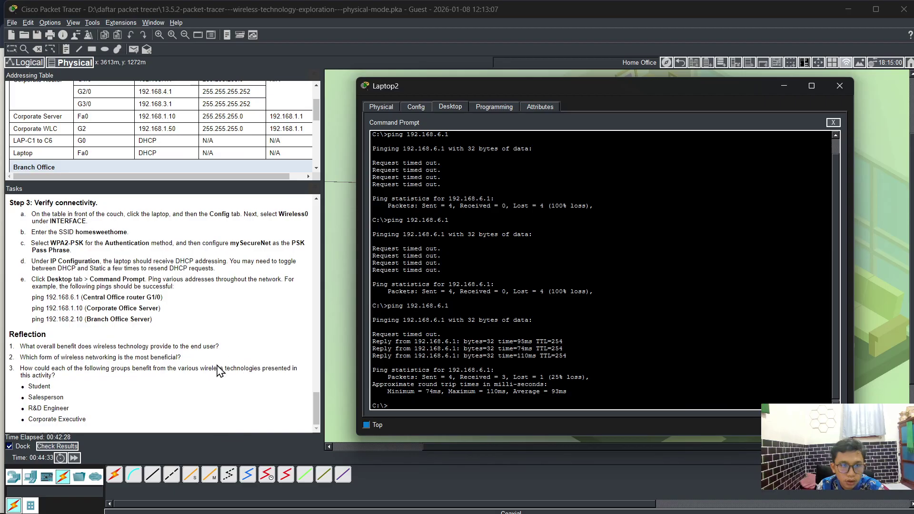
pyautogui.press('Up')
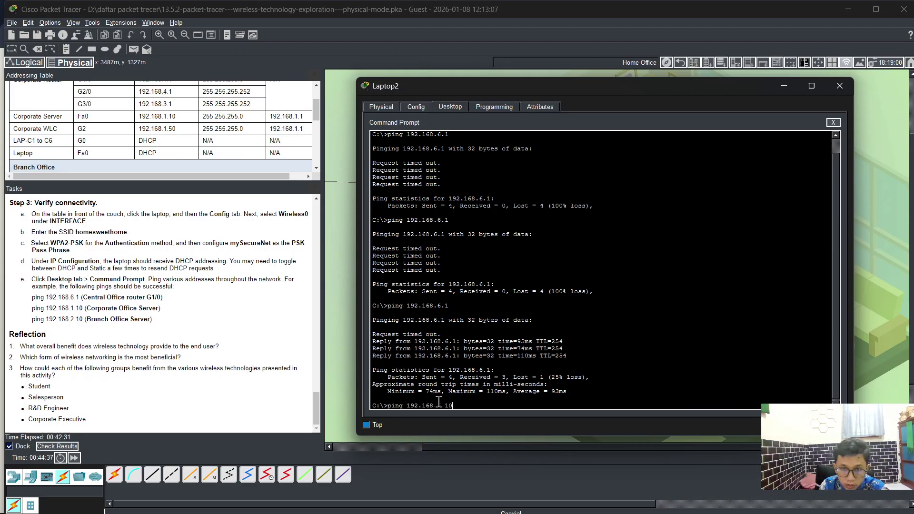
pyautogui.write('0')
pyautogui.press('Return')
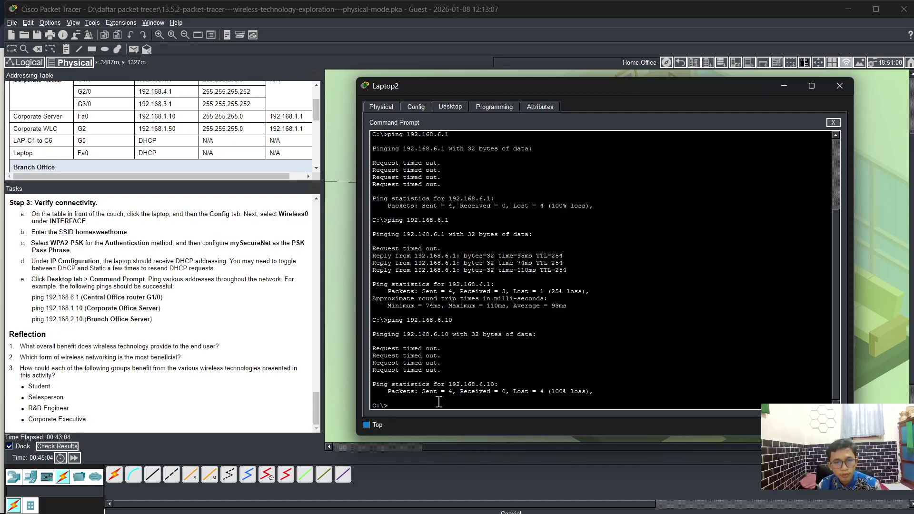
# Step: Close Laptop2, return the instructions to the Step 2 router configuration section and go back to the Home City view
pyautogui.click(840, 91)
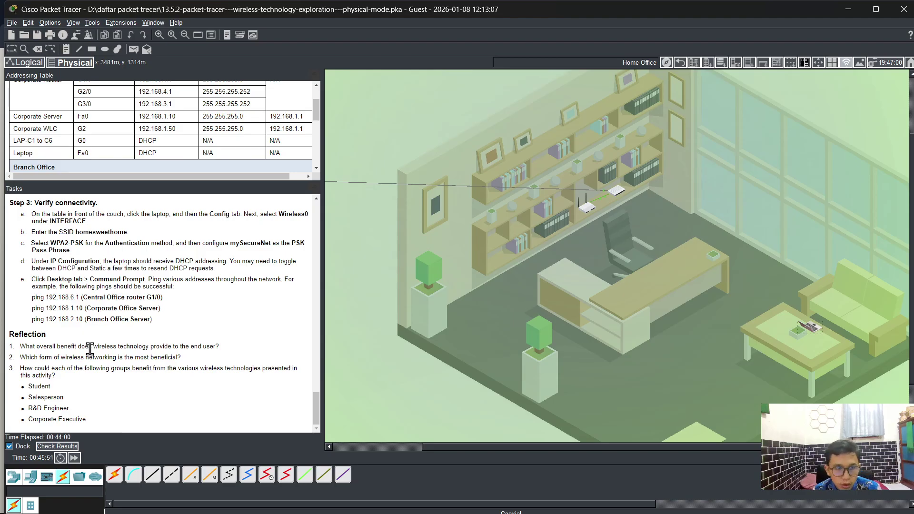
pyautogui.scroll(10, 90, 349)
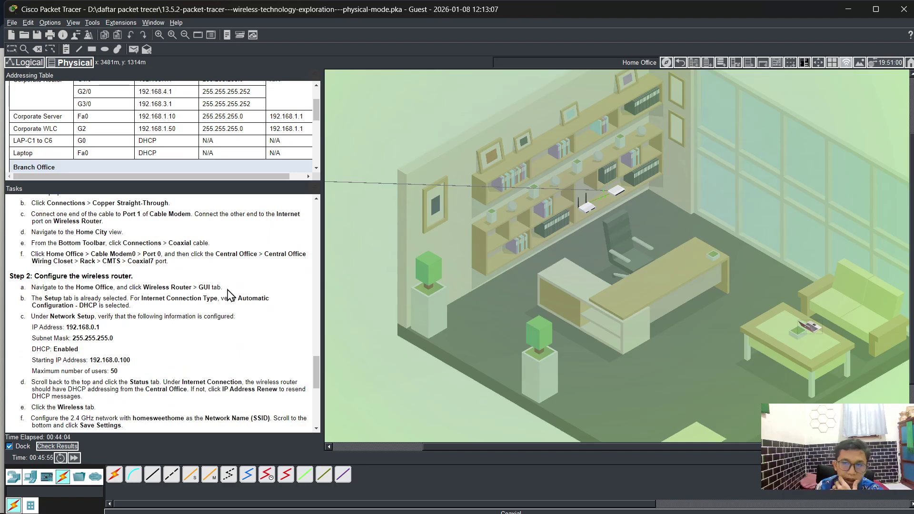
pyautogui.click(680, 62)
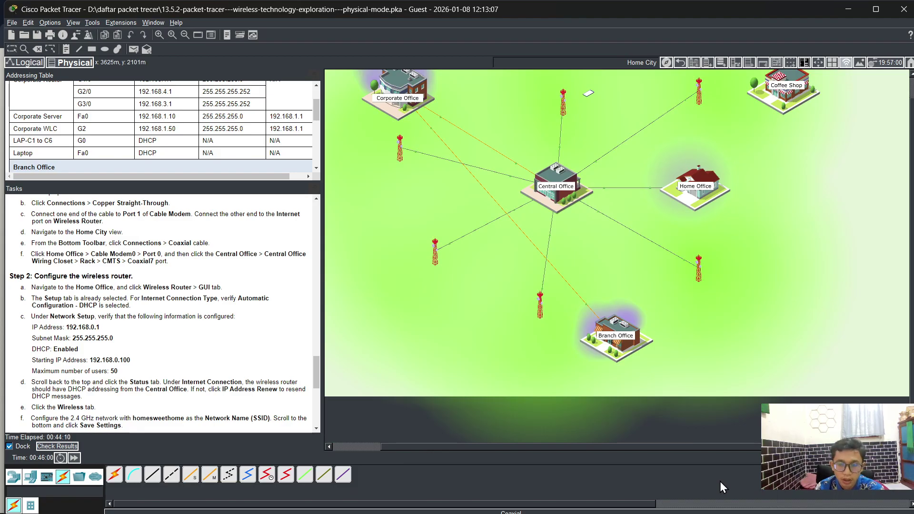
pyautogui.click(664, 500)
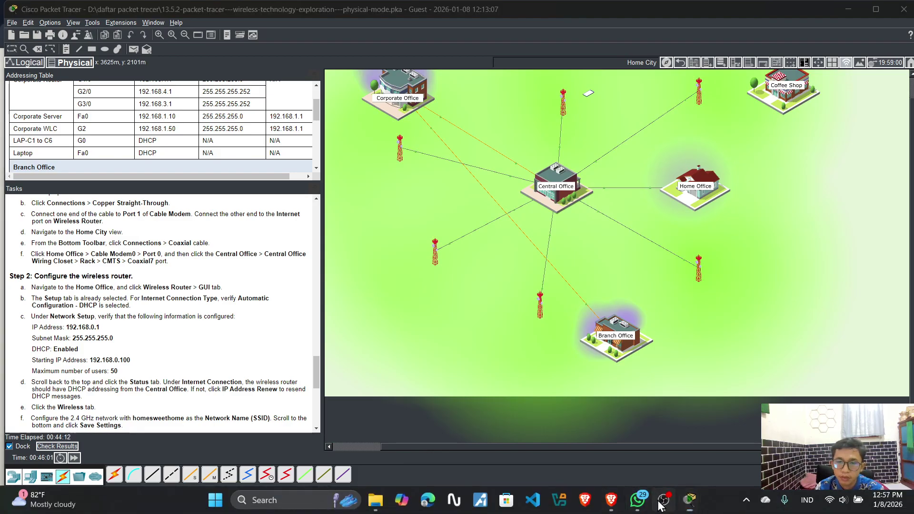